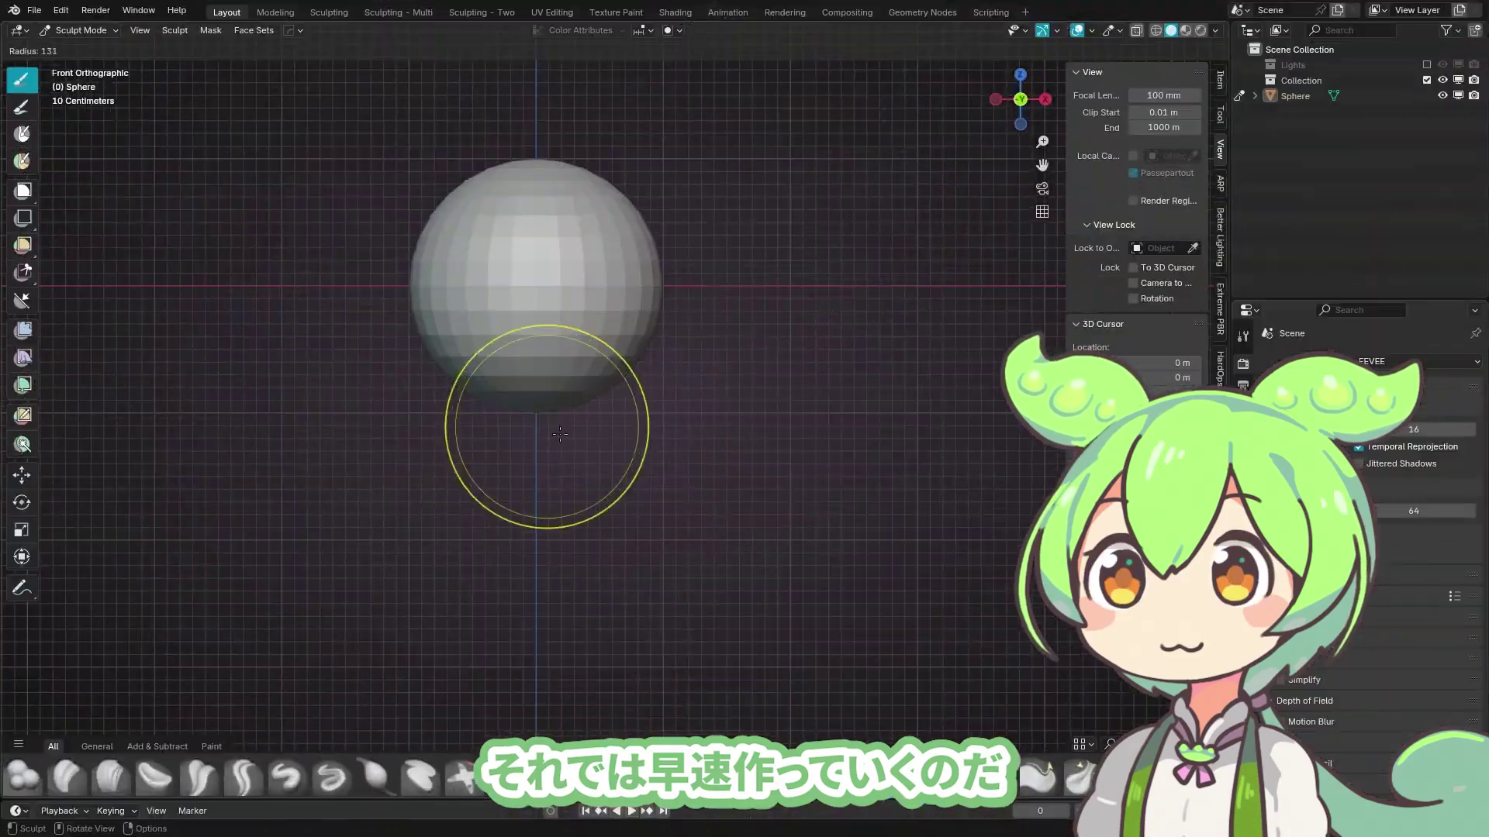
Pull the sphere's underside downward with sculpt strokes to rough out the head and jaw shape.
{"action": "left_click_drag", "start_coordinate": [532, 432], "coordinate": [535, 473]}
{"action": "middle_click_drag", "start_coordinate": [535, 473], "coordinate": [635, 450]}
{"action": "left_click_drag", "start_coordinate": [636, 450], "coordinate": [674, 432]}
{"action": "middle_click_drag", "start_coordinate": [674, 432], "coordinate": [605, 458]}
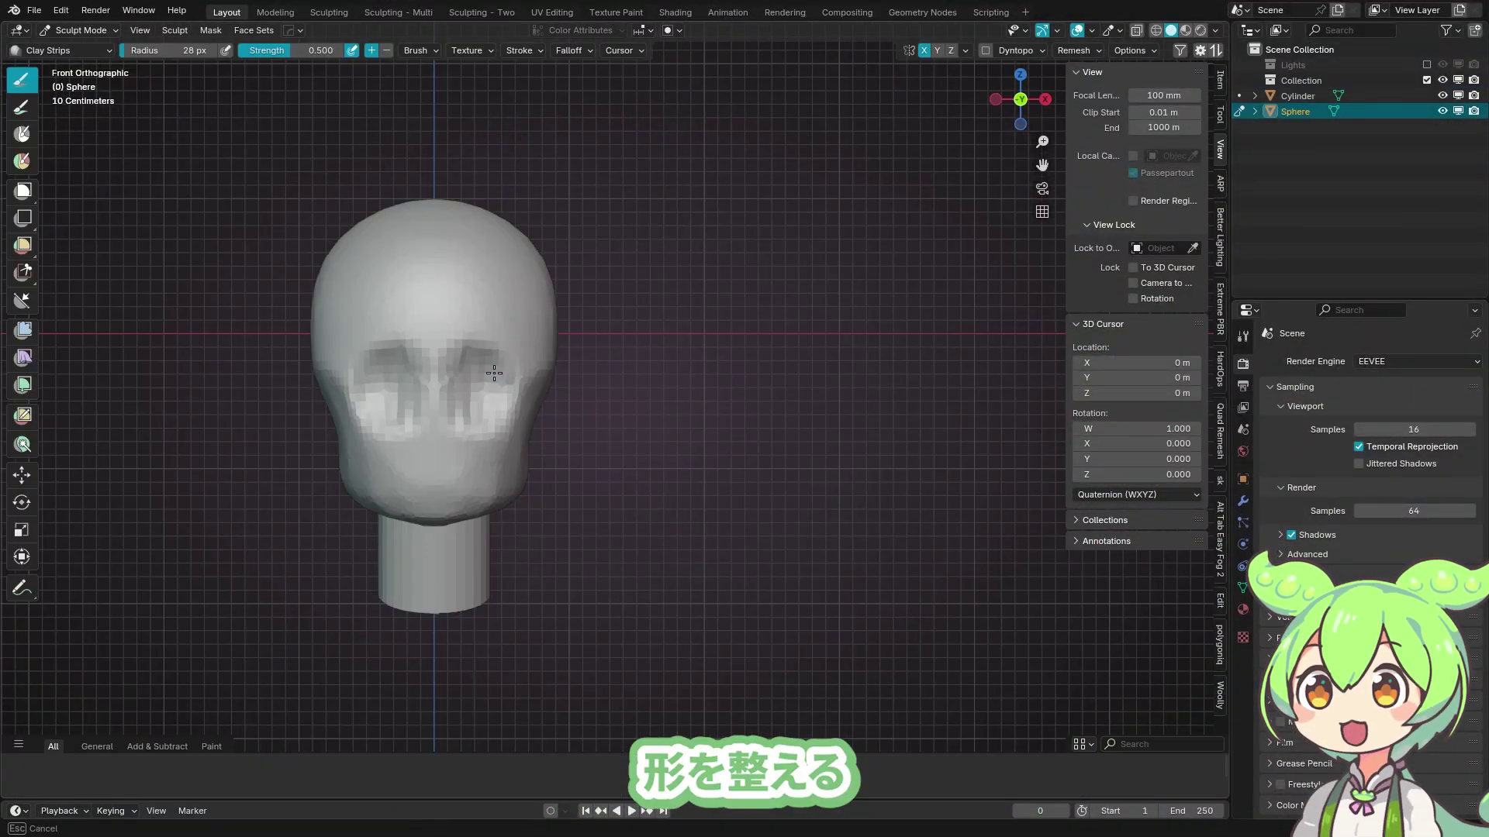
Refine the eye sockets and cheeks of the head with the Clay Strips brush.
{"action": "middle_click_drag", "start_coordinate": [497, 325], "coordinate": [515, 316]}
{"action": "middle_click_drag", "start_coordinate": [489, 444], "coordinate": [426, 390]}
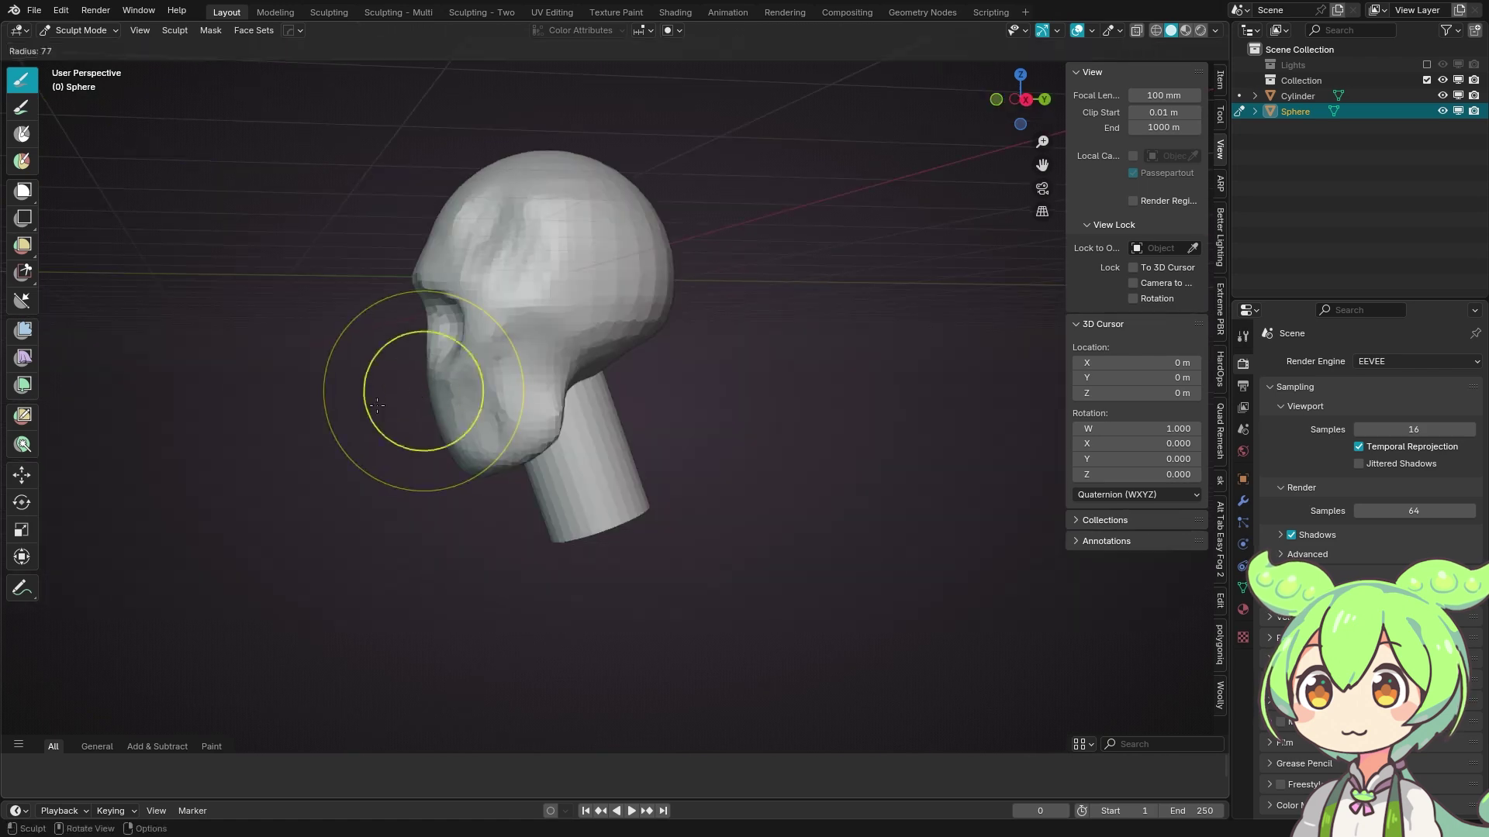
{"action": "key", "text": "m"}
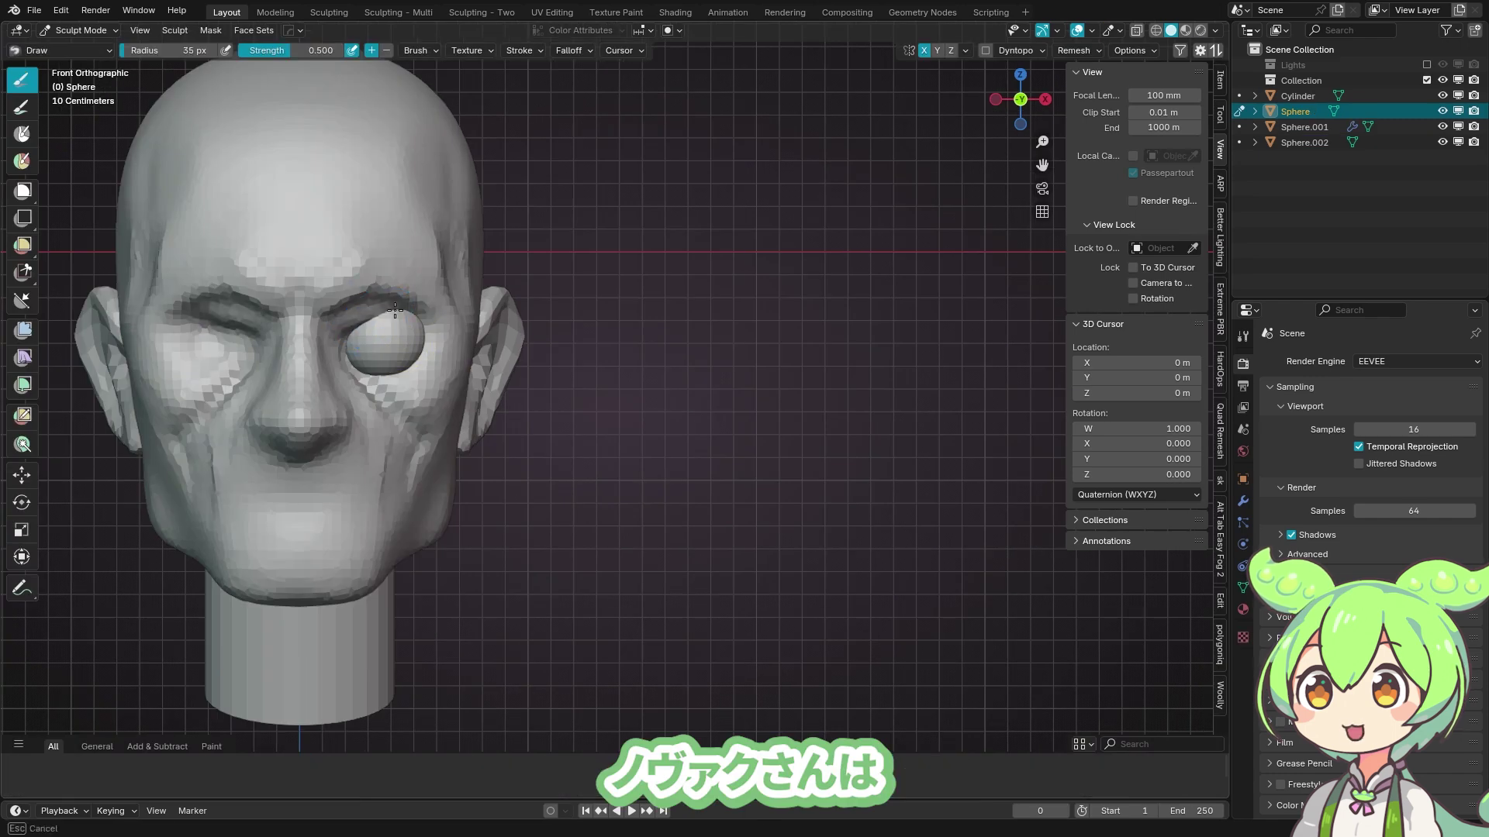
Sculpt the eyelids around the eyeballs with the Draw brush at strength 0.500.
{"action": "left_click_drag", "start_coordinate": [395, 310], "coordinate": [406, 327]}
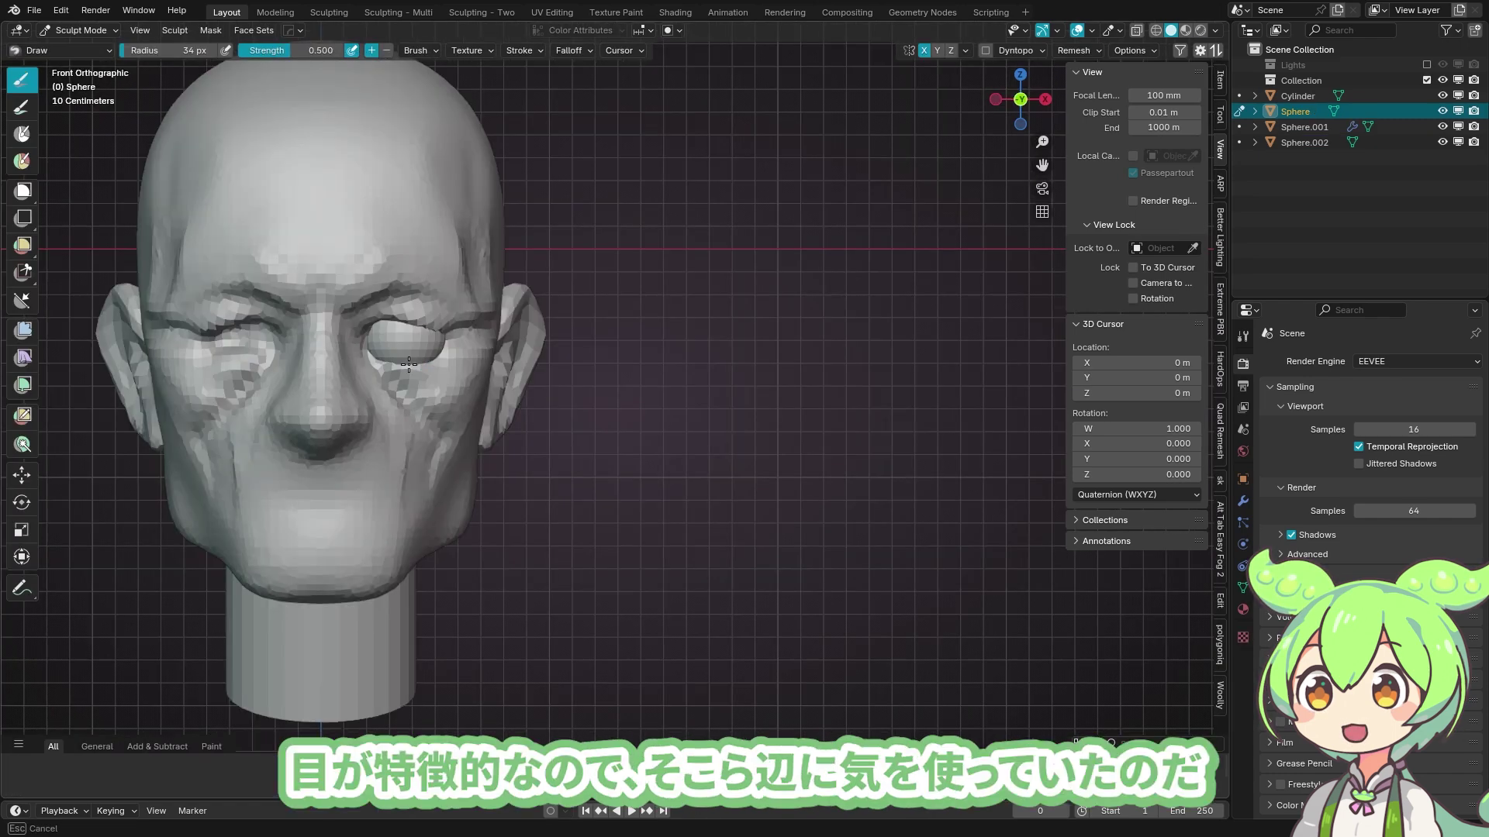
{"action": "key", "text": "f"}
{"action": "left_click", "coordinate": [424, 362]}
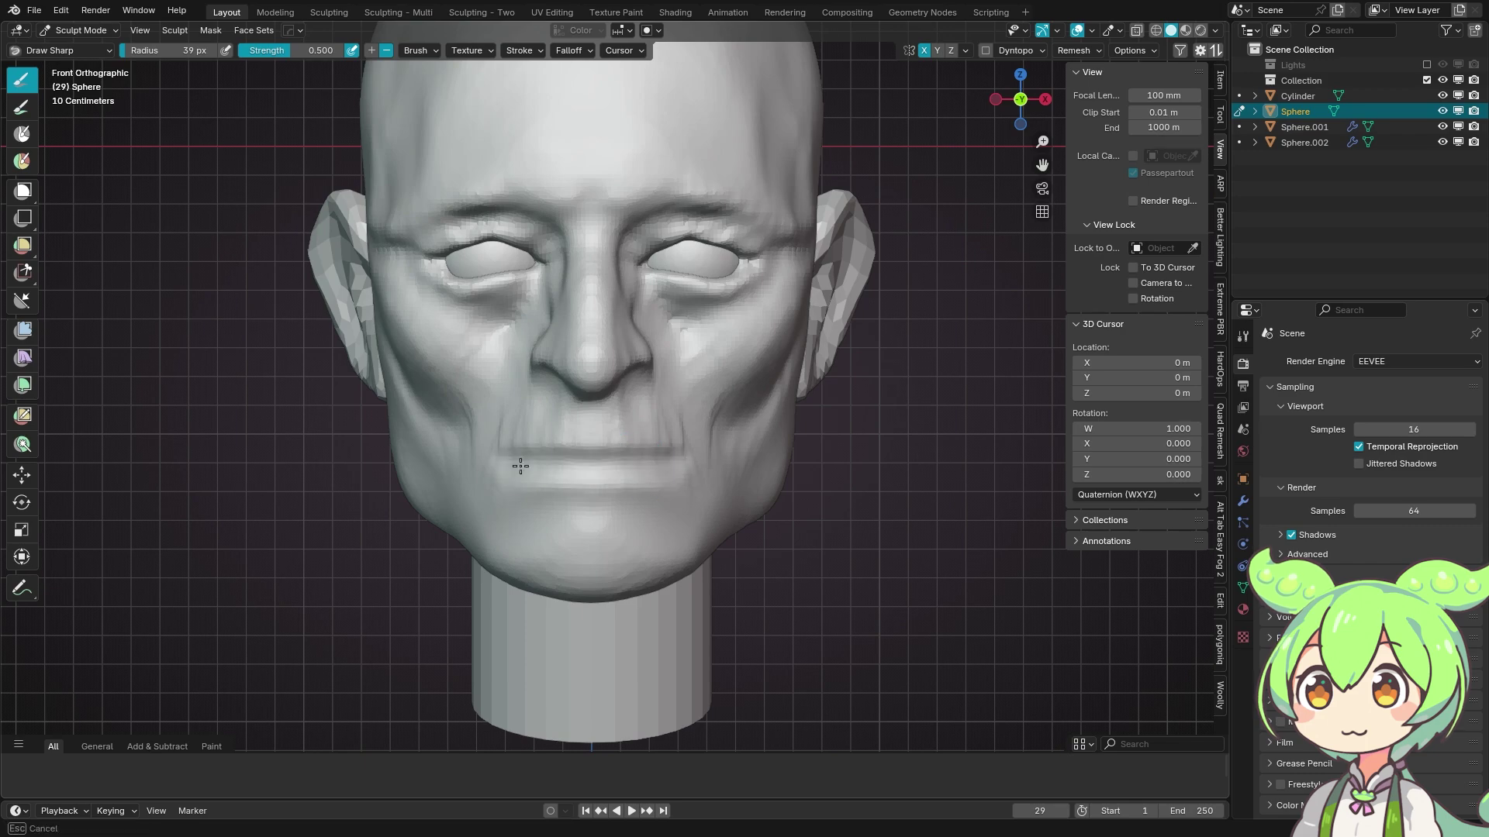
Carve the mouth line across the lower face with the Draw Sharp brush at strength 0.500.
{"action": "left_click_drag", "start_coordinate": [520, 465], "coordinate": [542, 469]}
{"action": "key", "text": "shift+space"}
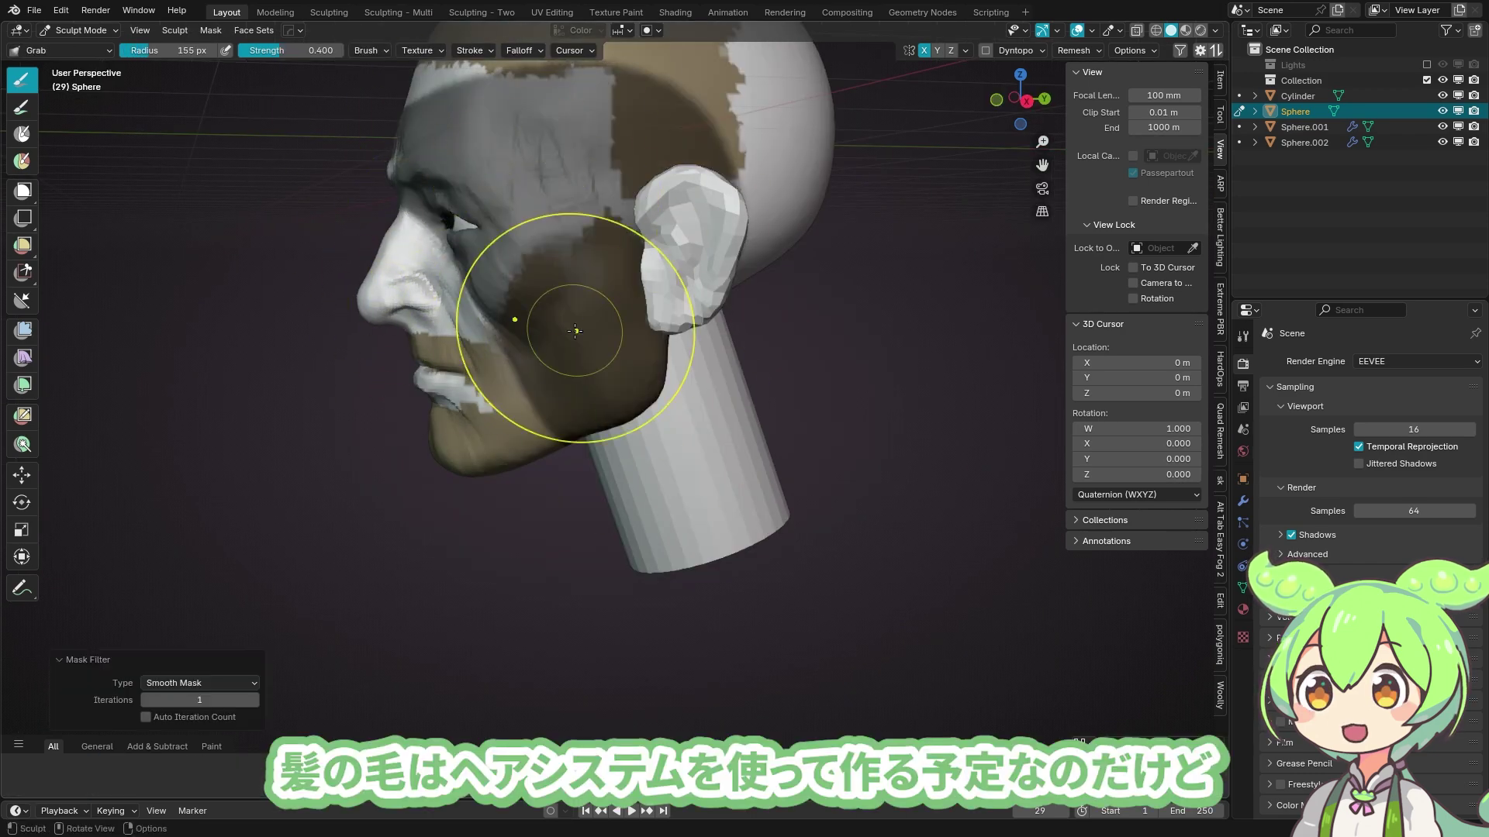
{"action": "mouse_move", "coordinate": [576, 332]}
{"action": "middle_mouse_down"}
{"action": "mouse_move", "coordinate": [428, 401]}
{"action": "mouse_move", "coordinate": [436, 478]}
{"action": "mouse_move", "coordinate": [426, 405]}
{"action": "middle_mouse_up"}
{"action": "key", "text": "shift+space"}
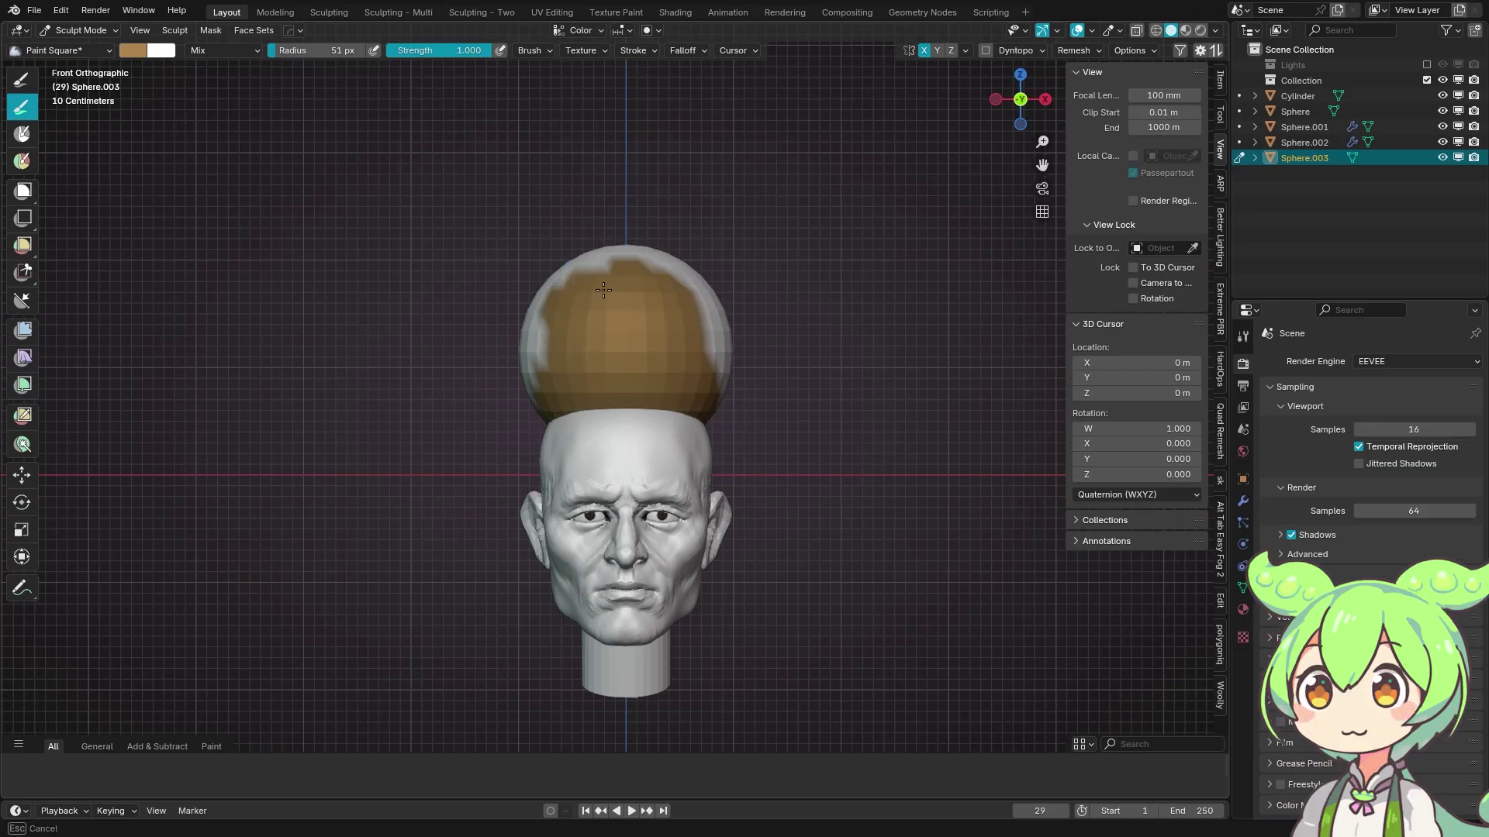
Shape the separate brown-painted hair mesh on top of the head into swept locks with Draw Sharp and Snake Hook.
{"action": "left_click_drag", "start_coordinate": [380, 326], "coordinate": [349, 343]}
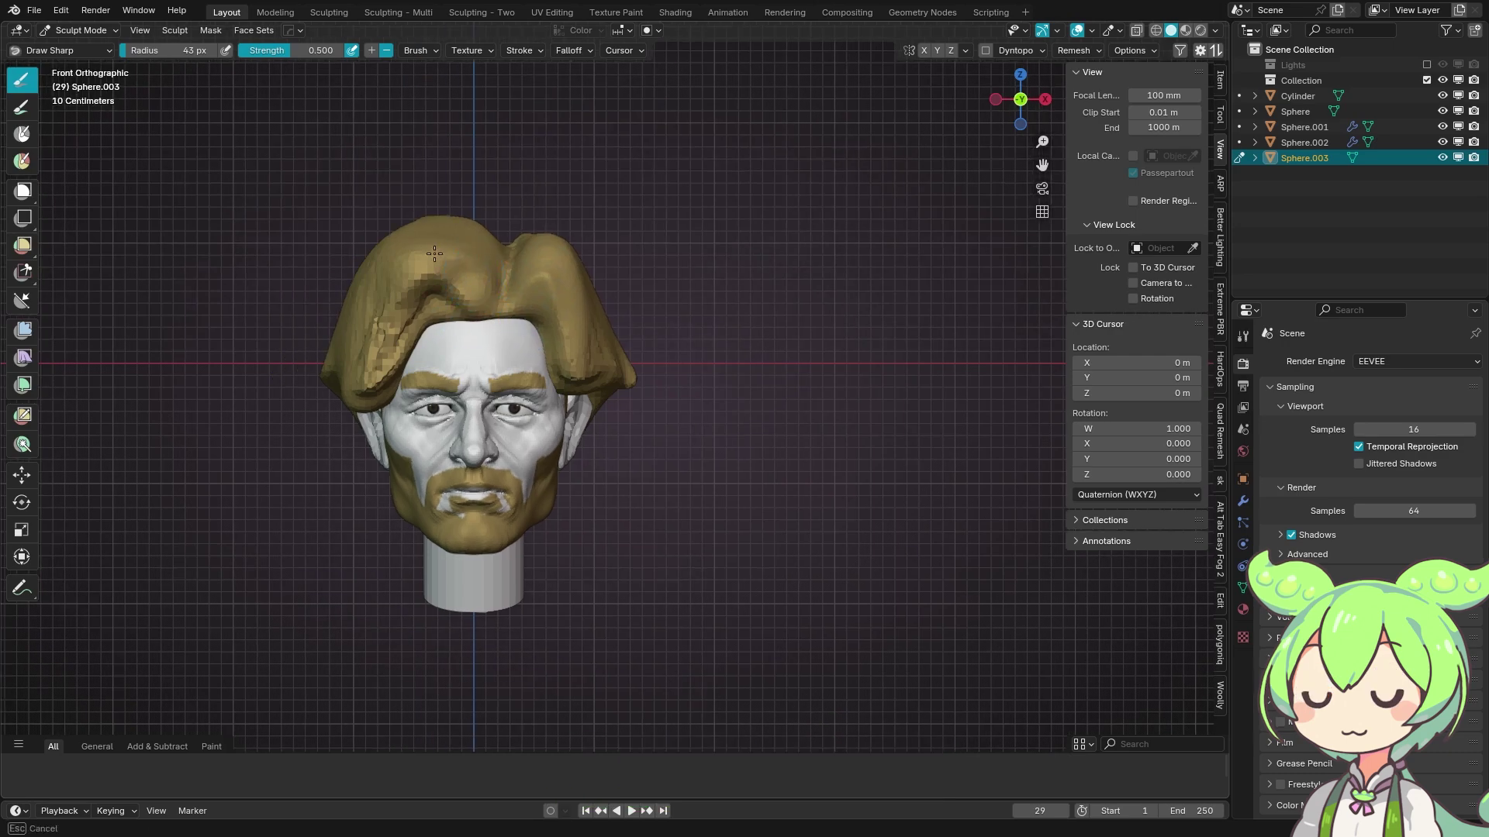
{"action": "middle_click_drag", "start_coordinate": [465, 310], "coordinate": [393, 252]}
{"action": "key", "text": "Escape"}
{"action": "key", "text": "g"}
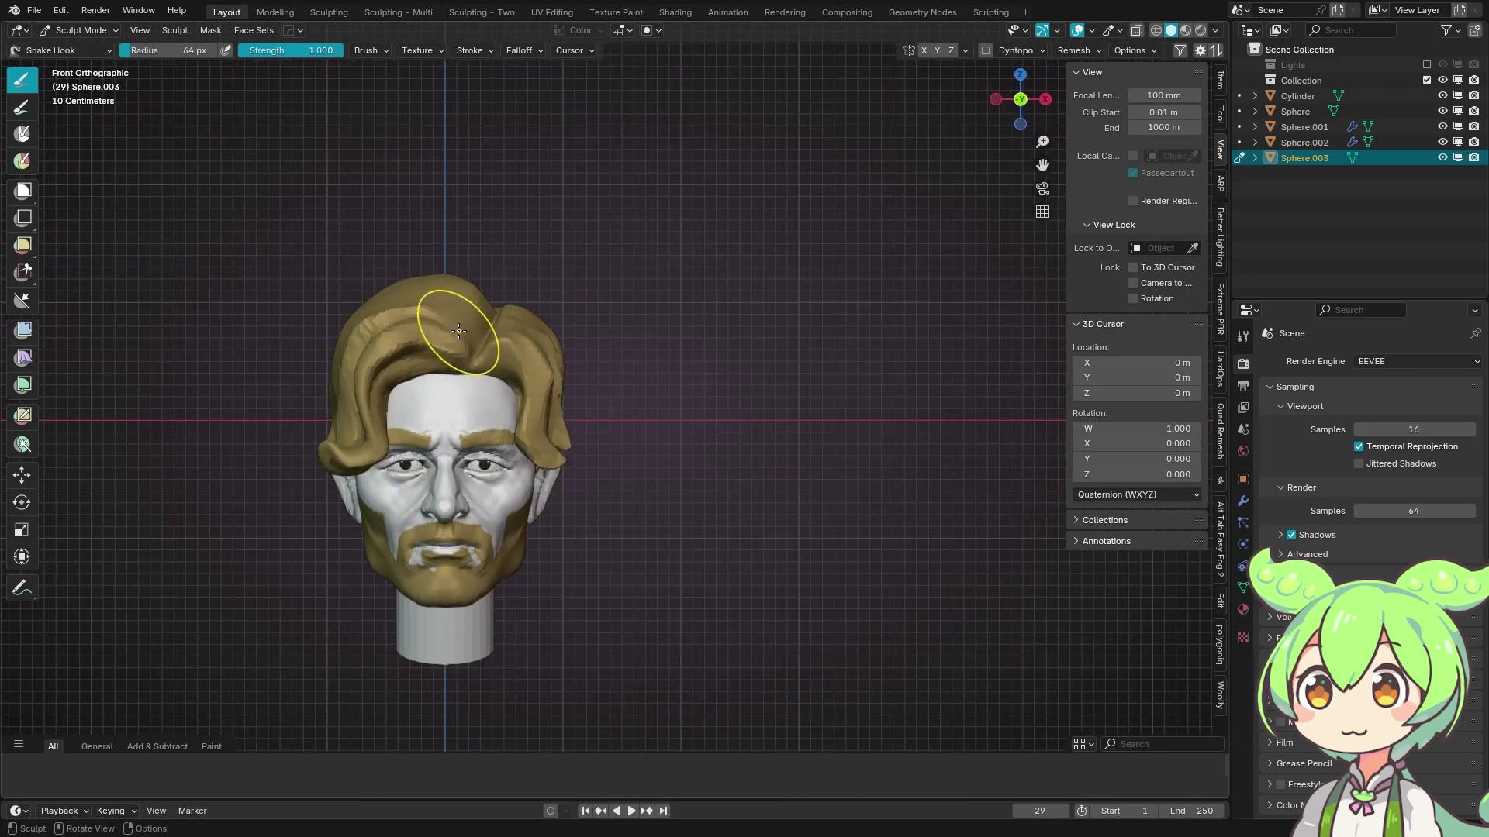
{"action": "key", "text": "g"}
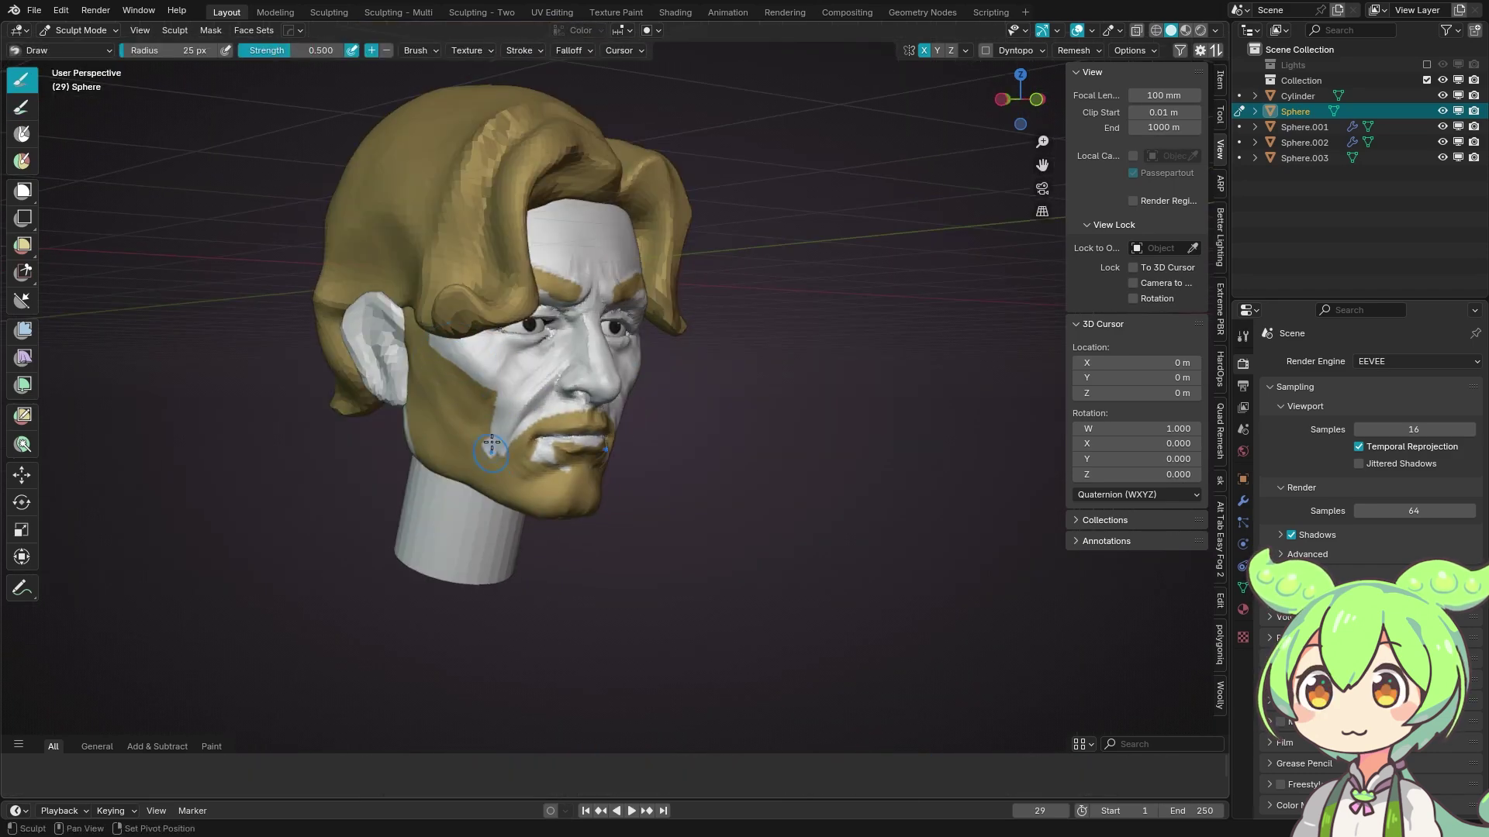
{"action": "key", "text": "KP_1"}
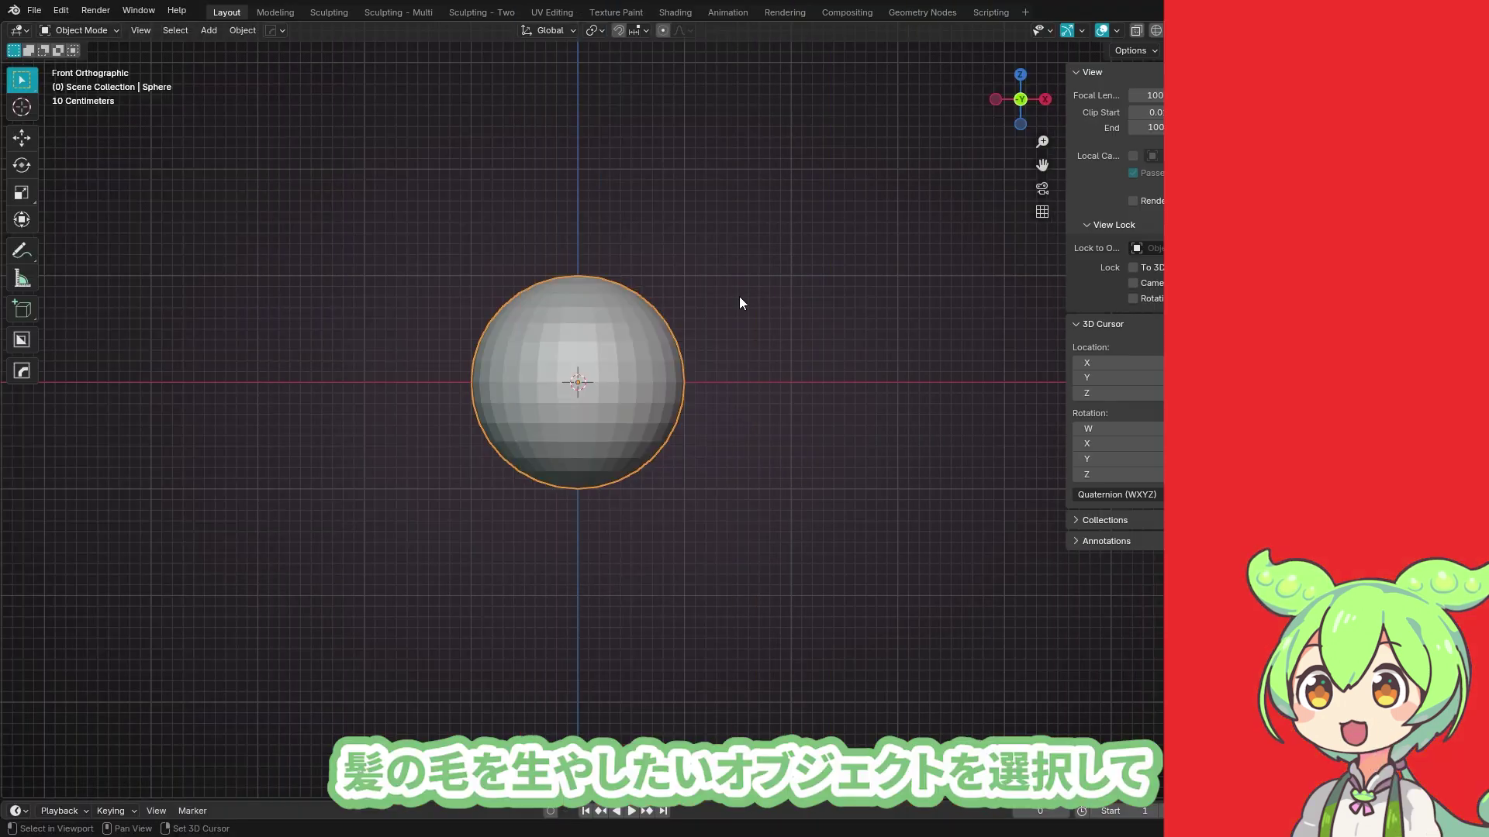
Add an Empty Hair curves object to the selected sphere.
{"action": "key", "text": "shift+a"}
{"action": "mouse_move", "coordinate": [732, 332]}
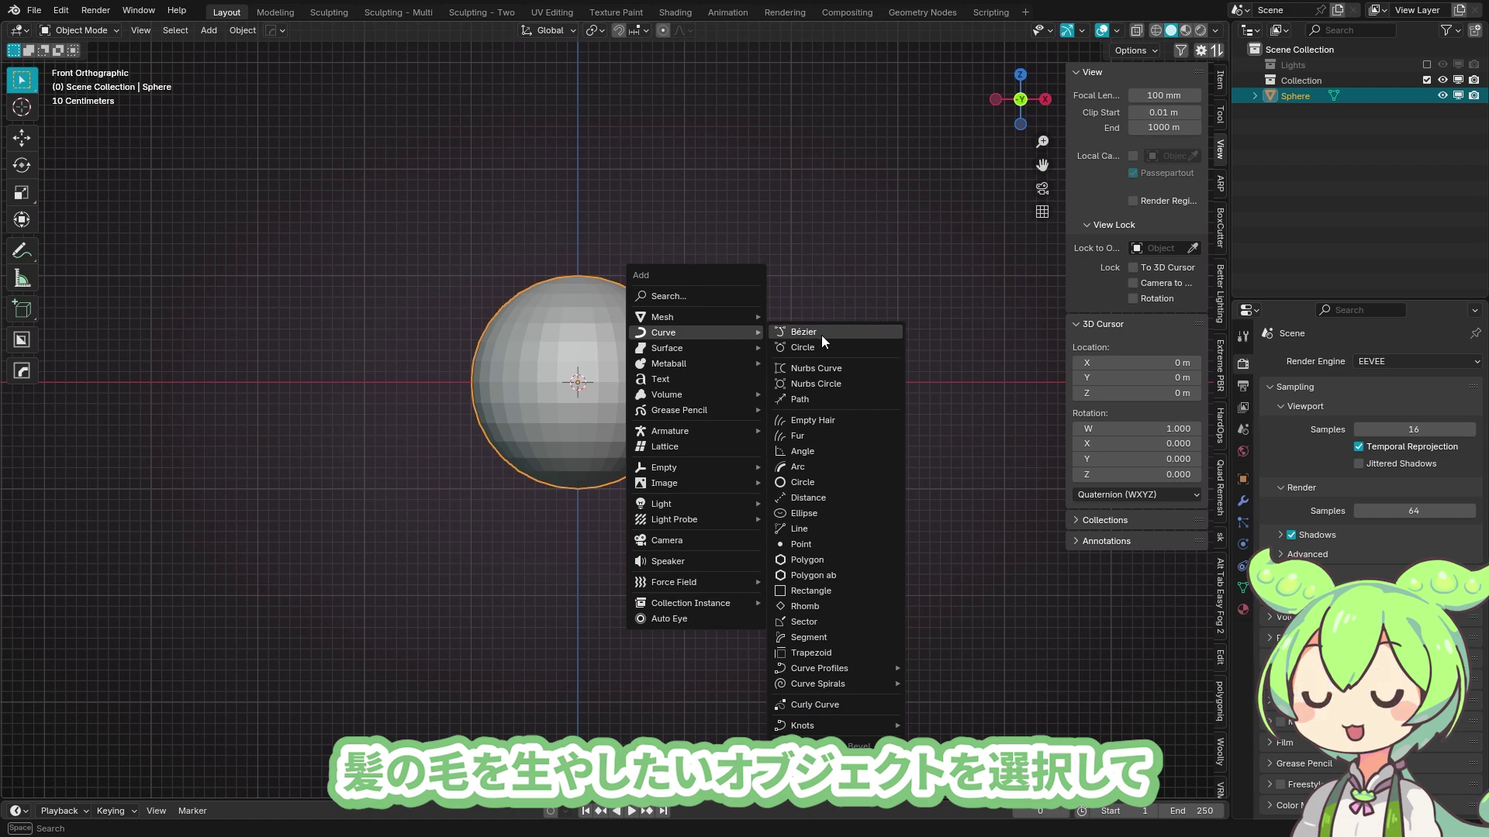
{"action": "left_click", "coordinate": [814, 421]}
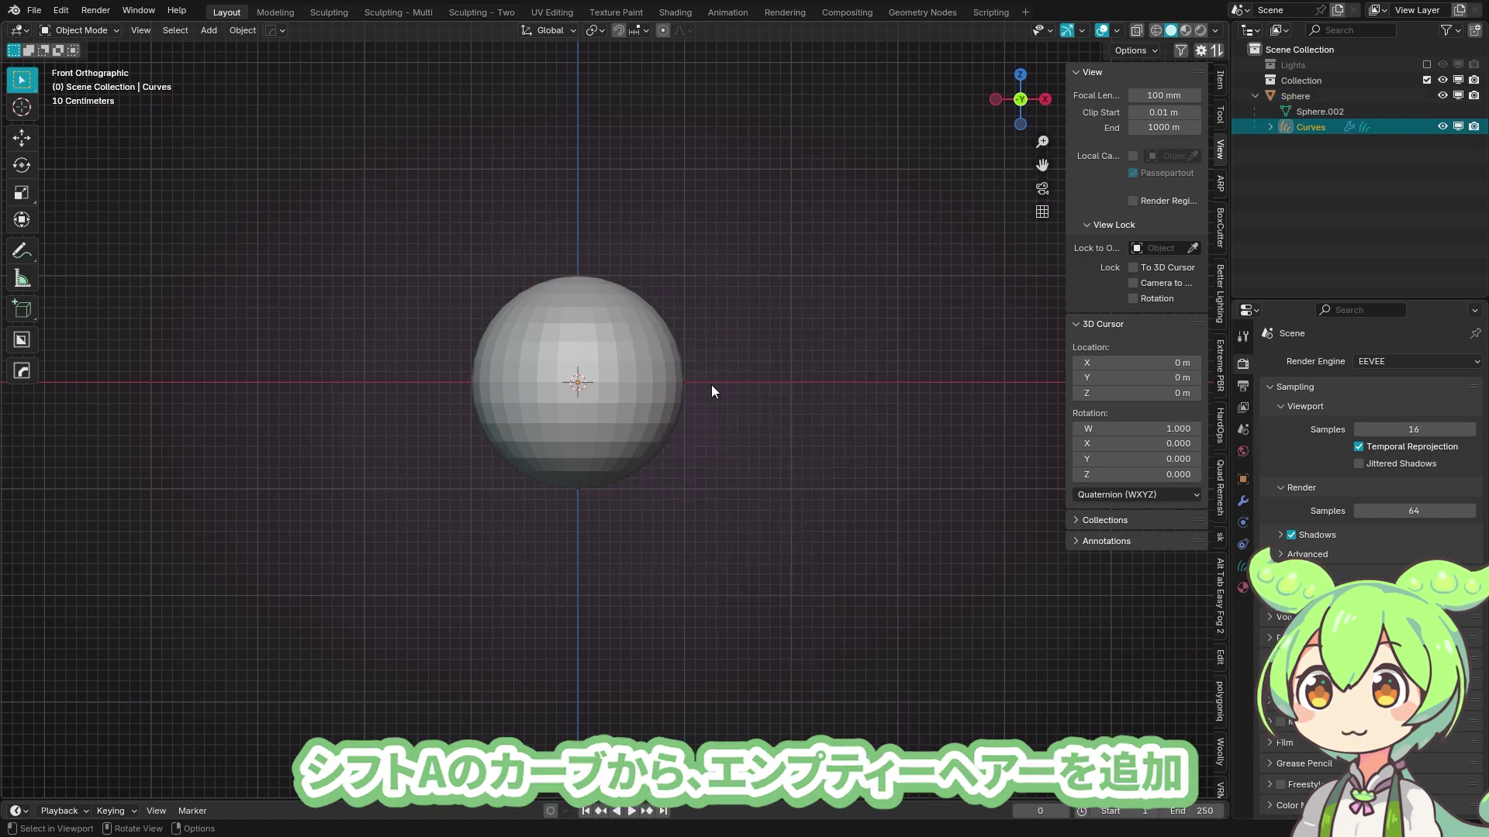
UV unwrap the whole sphere mesh with the Angle Based method and return to Object Mode.
{"action": "left_click", "coordinate": [609, 335]}
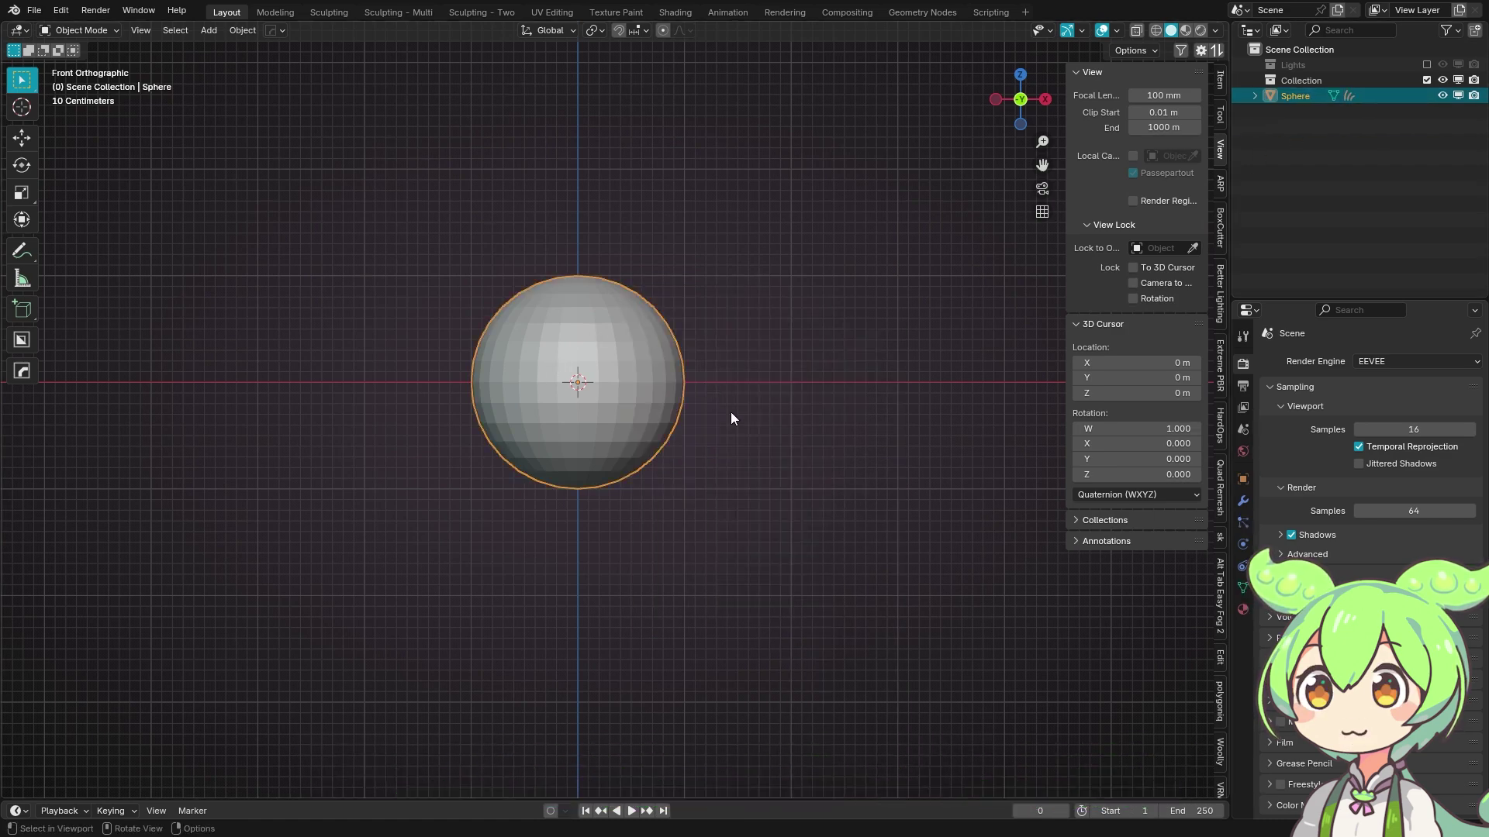
{"action": "key", "text": "Tab"}
{"action": "key", "text": "u"}
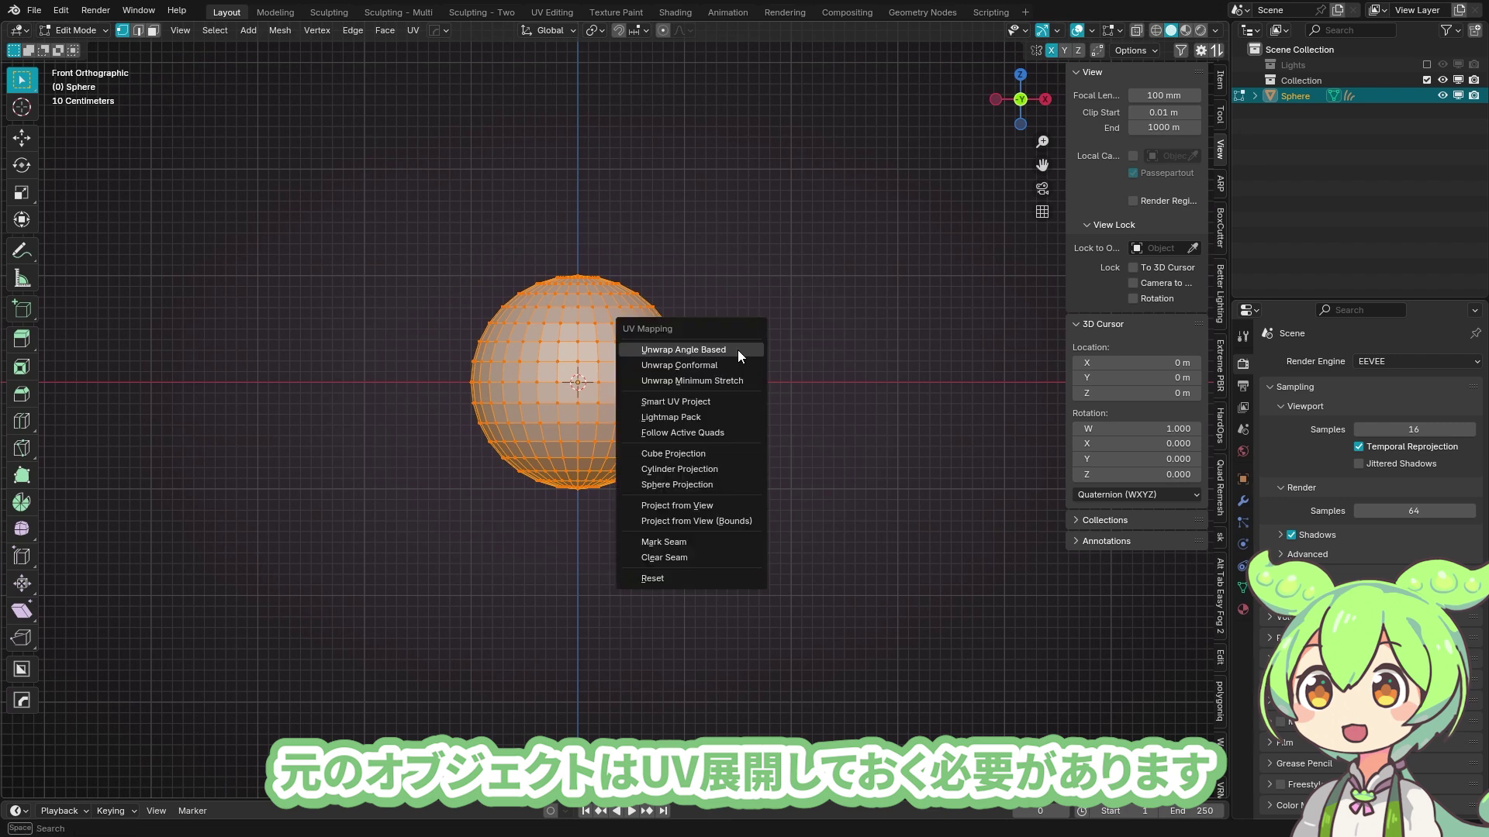
{"action": "left_click", "coordinate": [737, 350]}
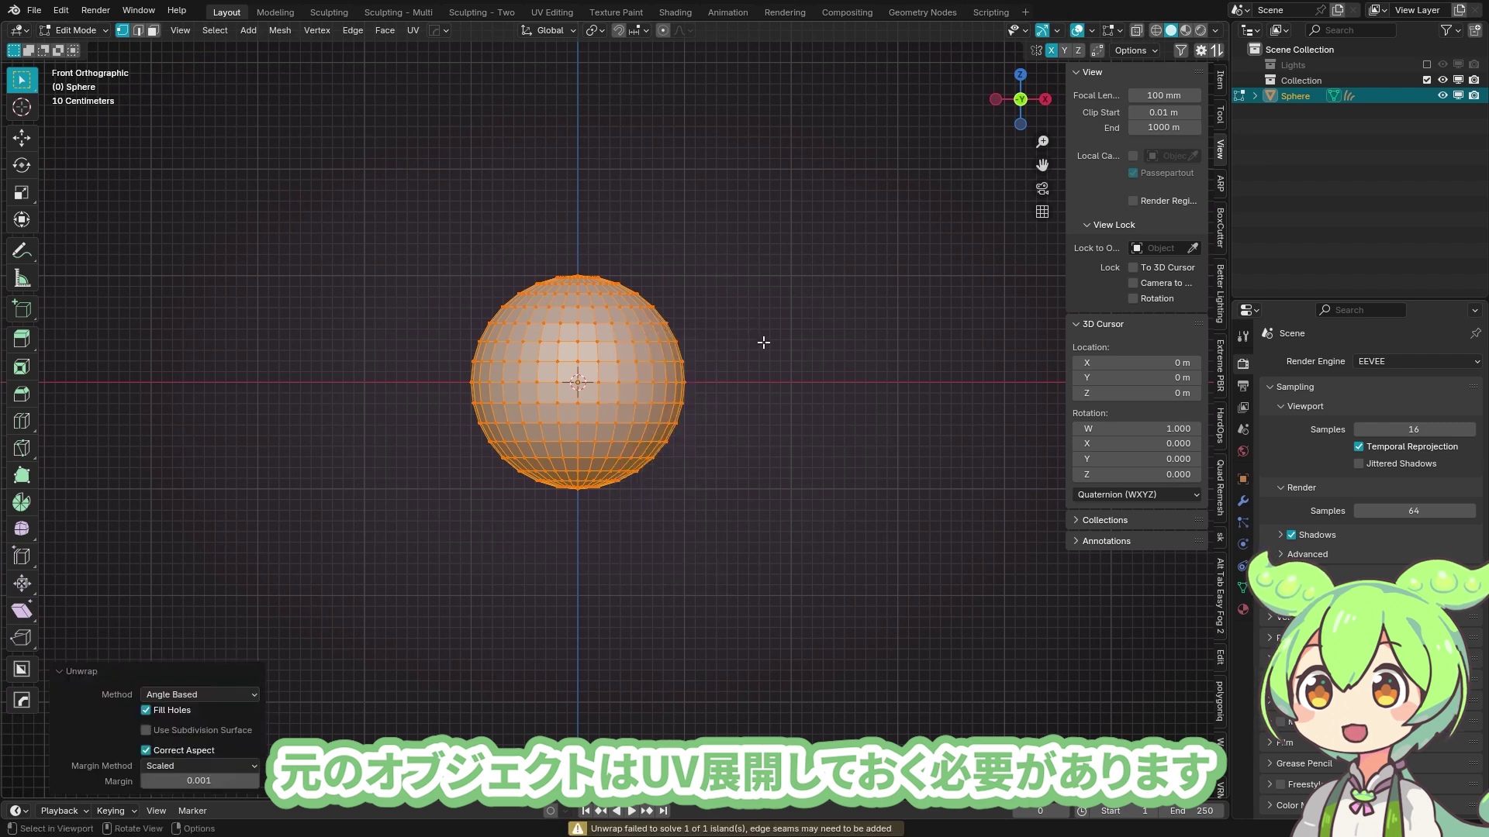
{"action": "key", "text": "Tab"}
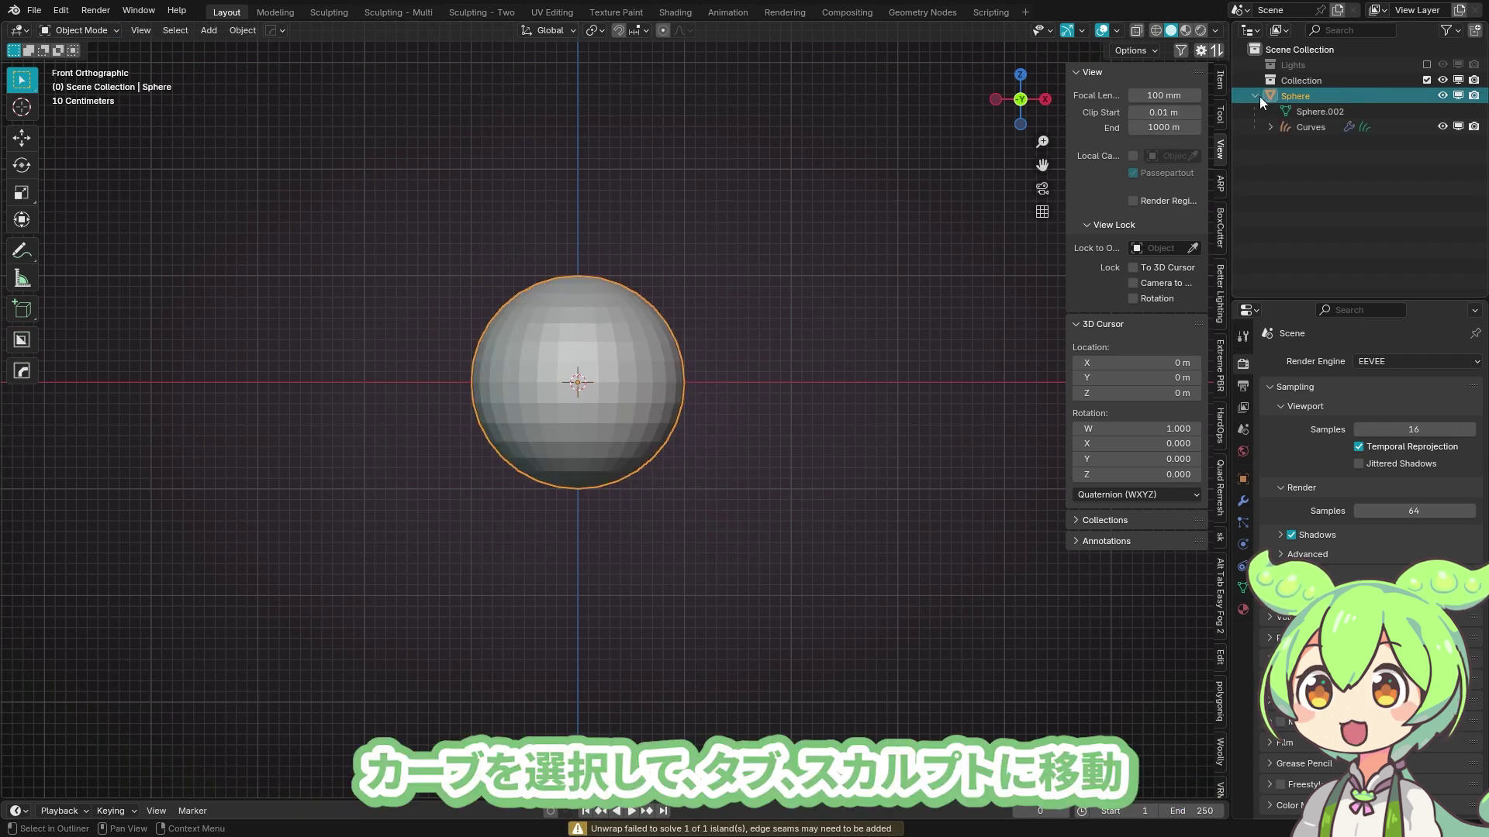
Grow hair strands on the sphere's upper front by sculpting its hair curves with the Add brush, then return to Object Mode.
{"action": "left_click", "coordinate": [1255, 96]}
{"action": "left_click", "coordinate": [1308, 127]}
{"action": "key", "text": "Tab"}
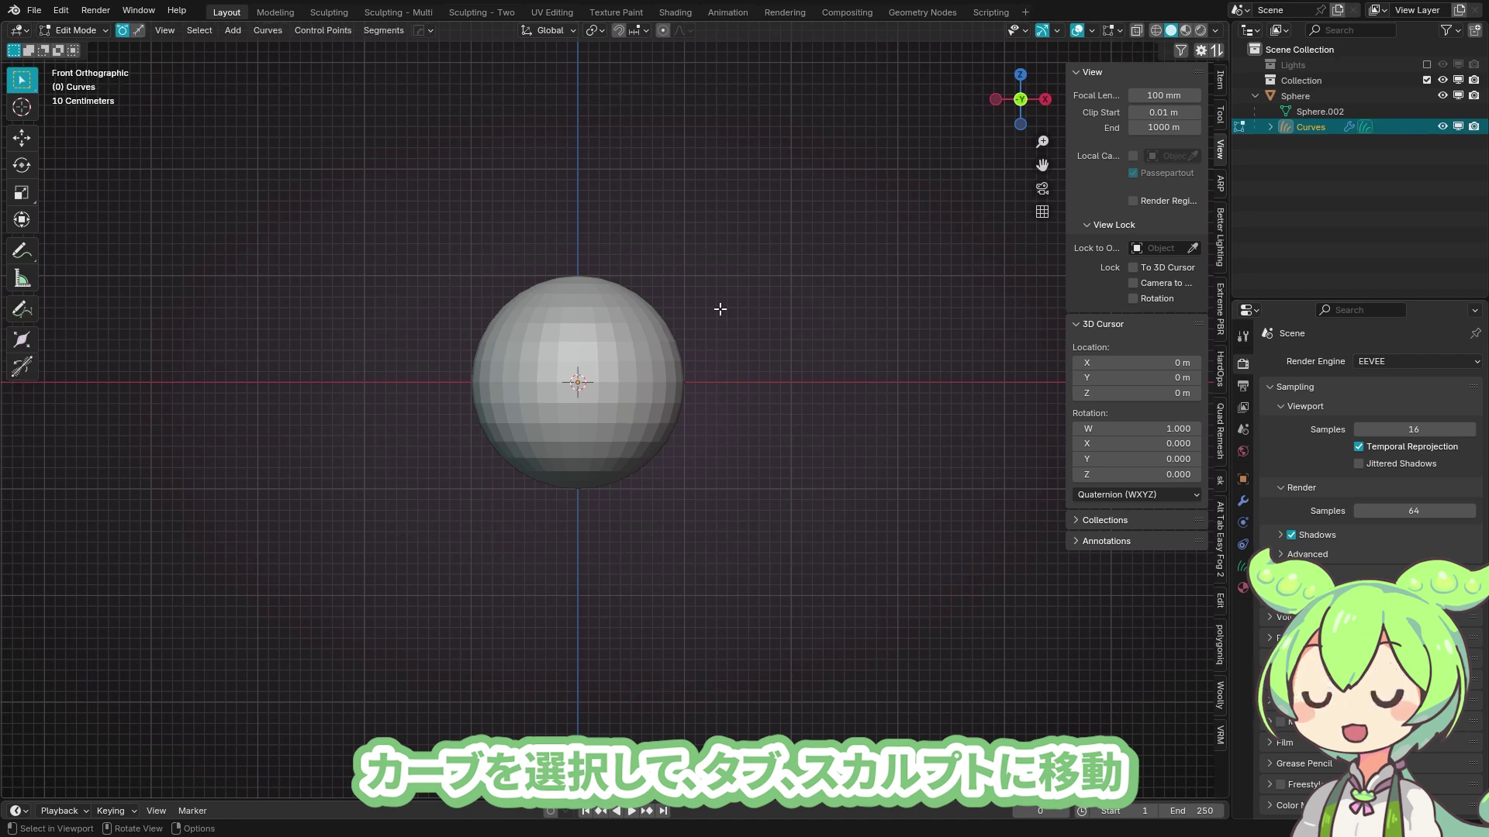
{"action": "left_click", "coordinate": [708, 413]}
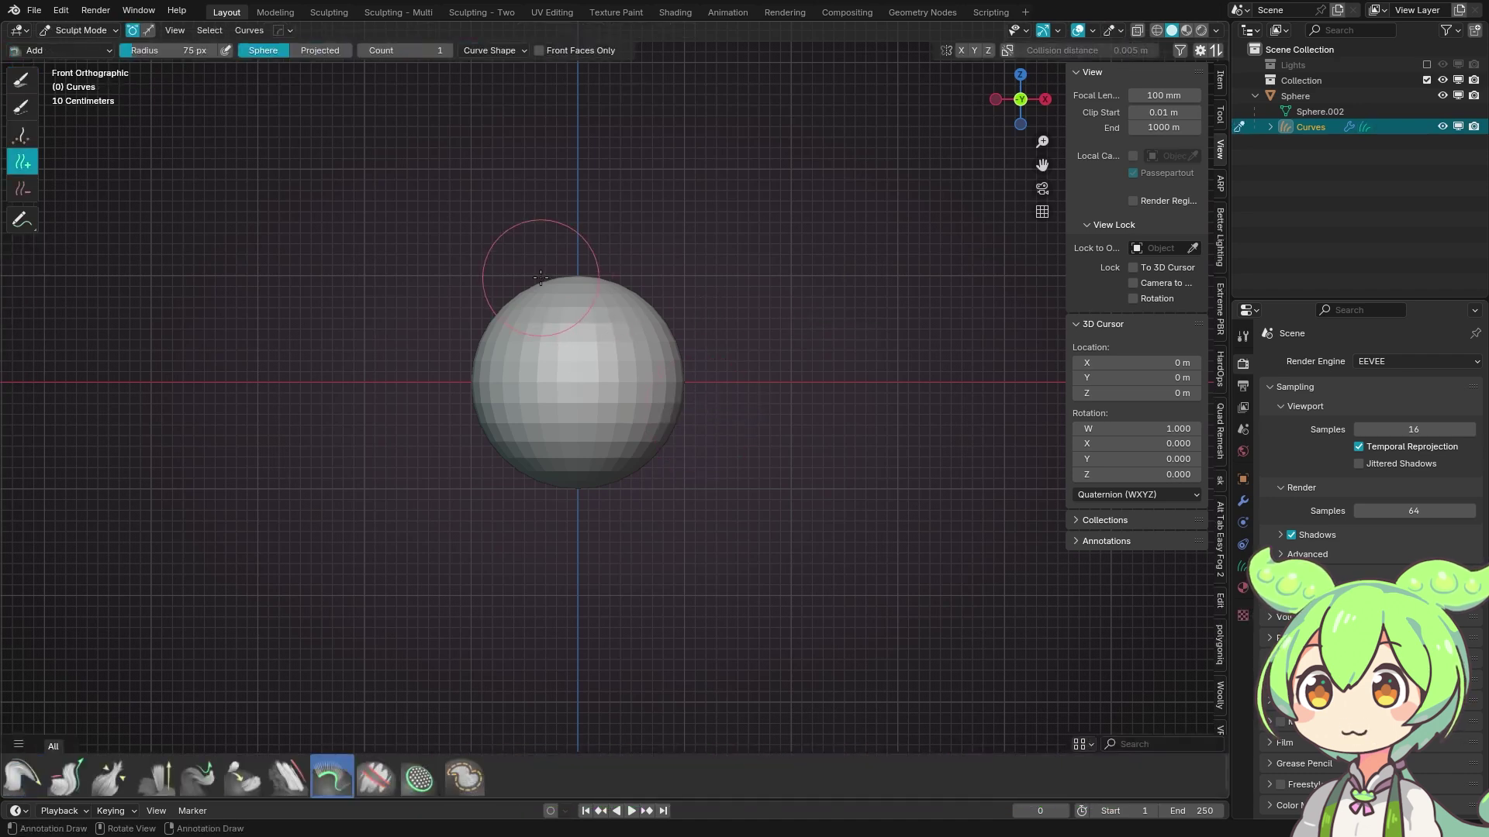
{"action": "left_click_drag", "start_coordinate": [622, 325], "coordinate": [655, 331]}
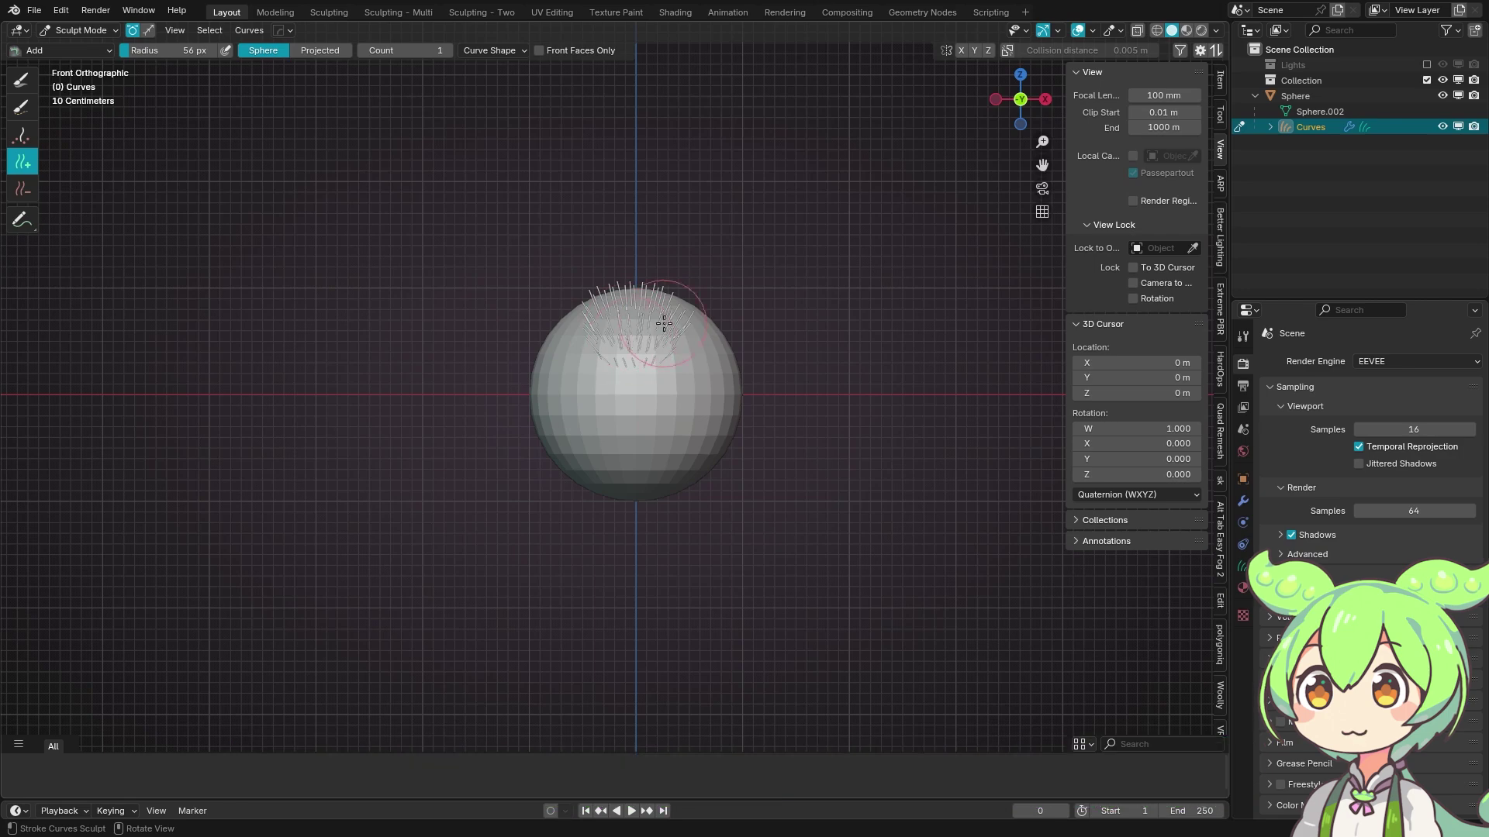
{"action": "key", "text": "ctrl+Tab"}
Turn the enlarged timeline area into an Asset Browser showing the Essentials library's Hair catalog.
{"action": "left_click_drag", "start_coordinate": [496, 801], "coordinate": [505, 589]}
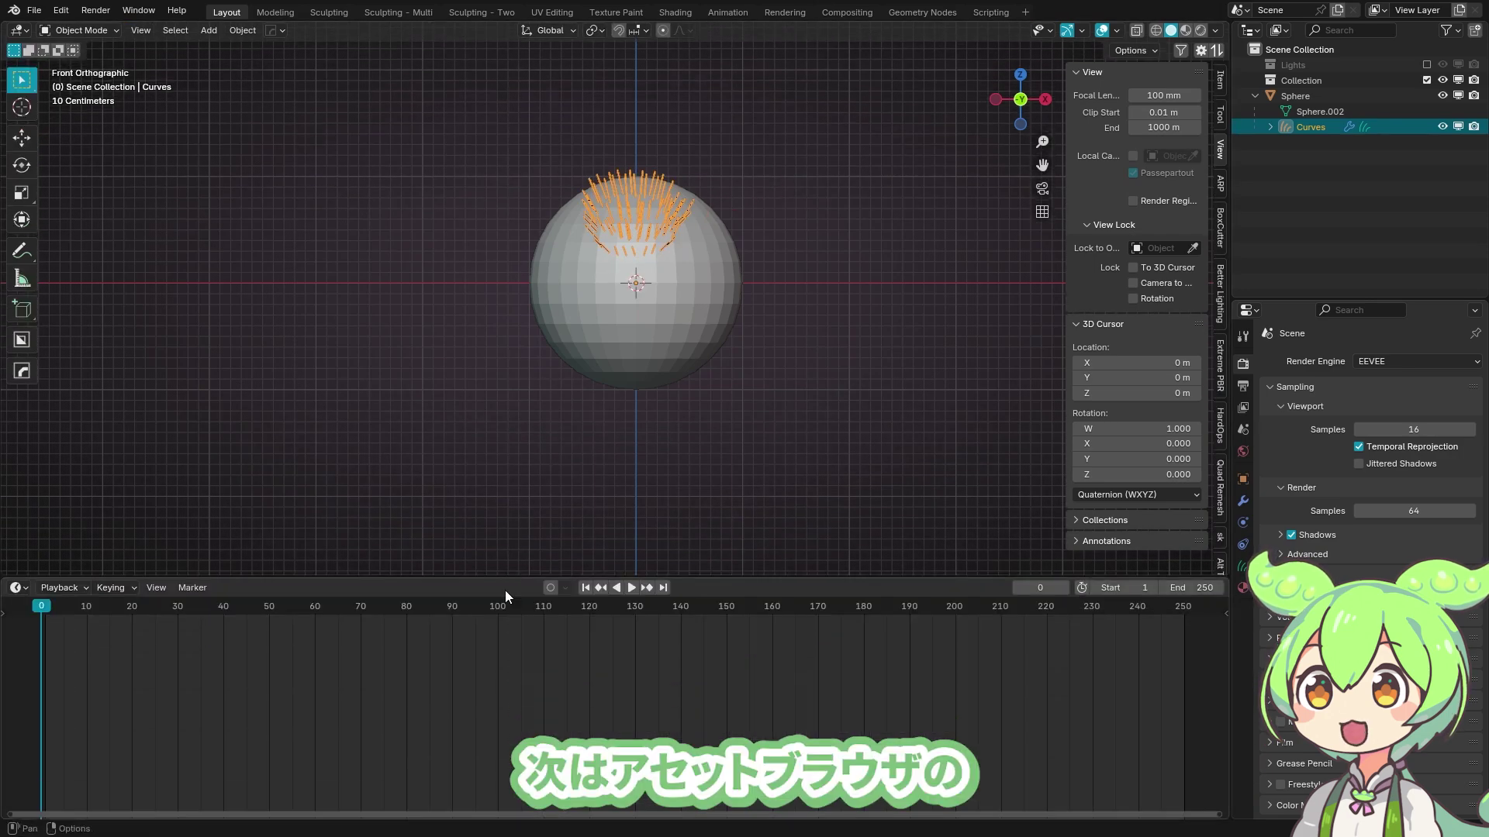
{"action": "key", "text": "shift+F1"}
{"action": "left_click", "coordinate": [66, 613]}
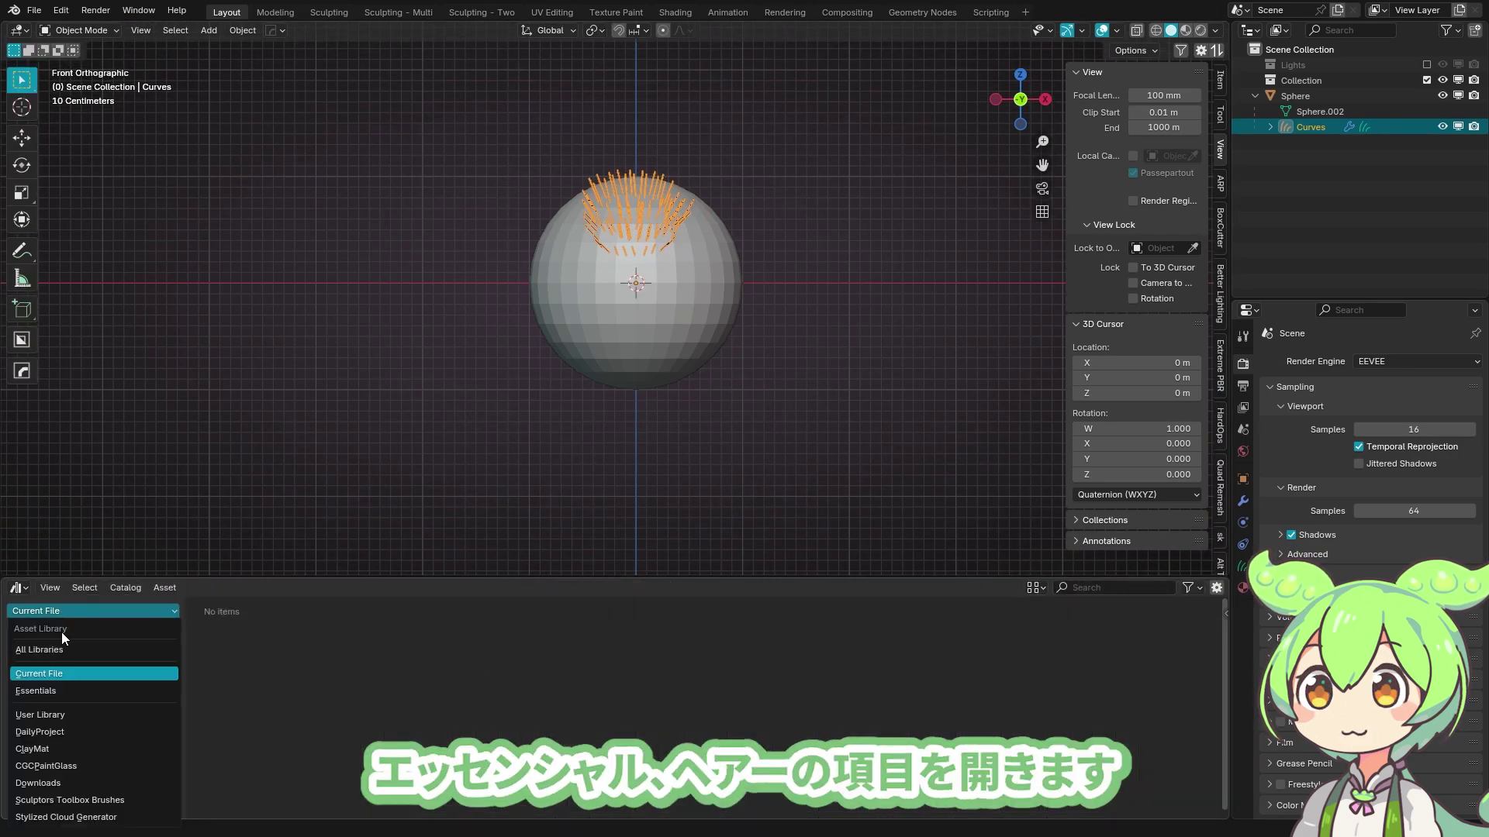
{"action": "left_click", "coordinate": [50, 690]}
{"action": "left_click_drag", "start_coordinate": [172, 578], "coordinate": [172, 429]}
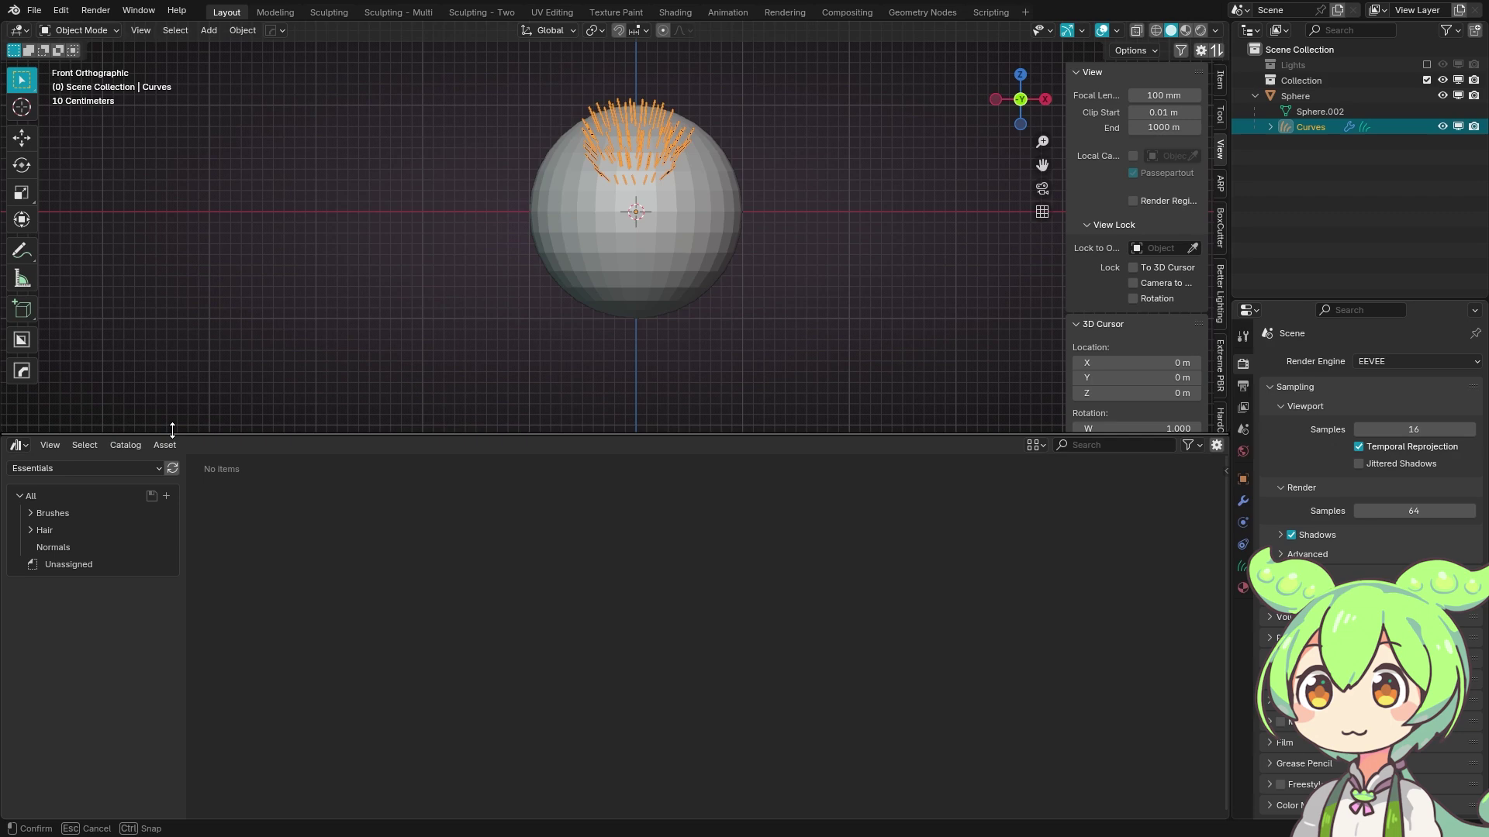
{"action": "left_click", "coordinate": [84, 529]}
{"action": "left_click", "coordinate": [29, 530]}
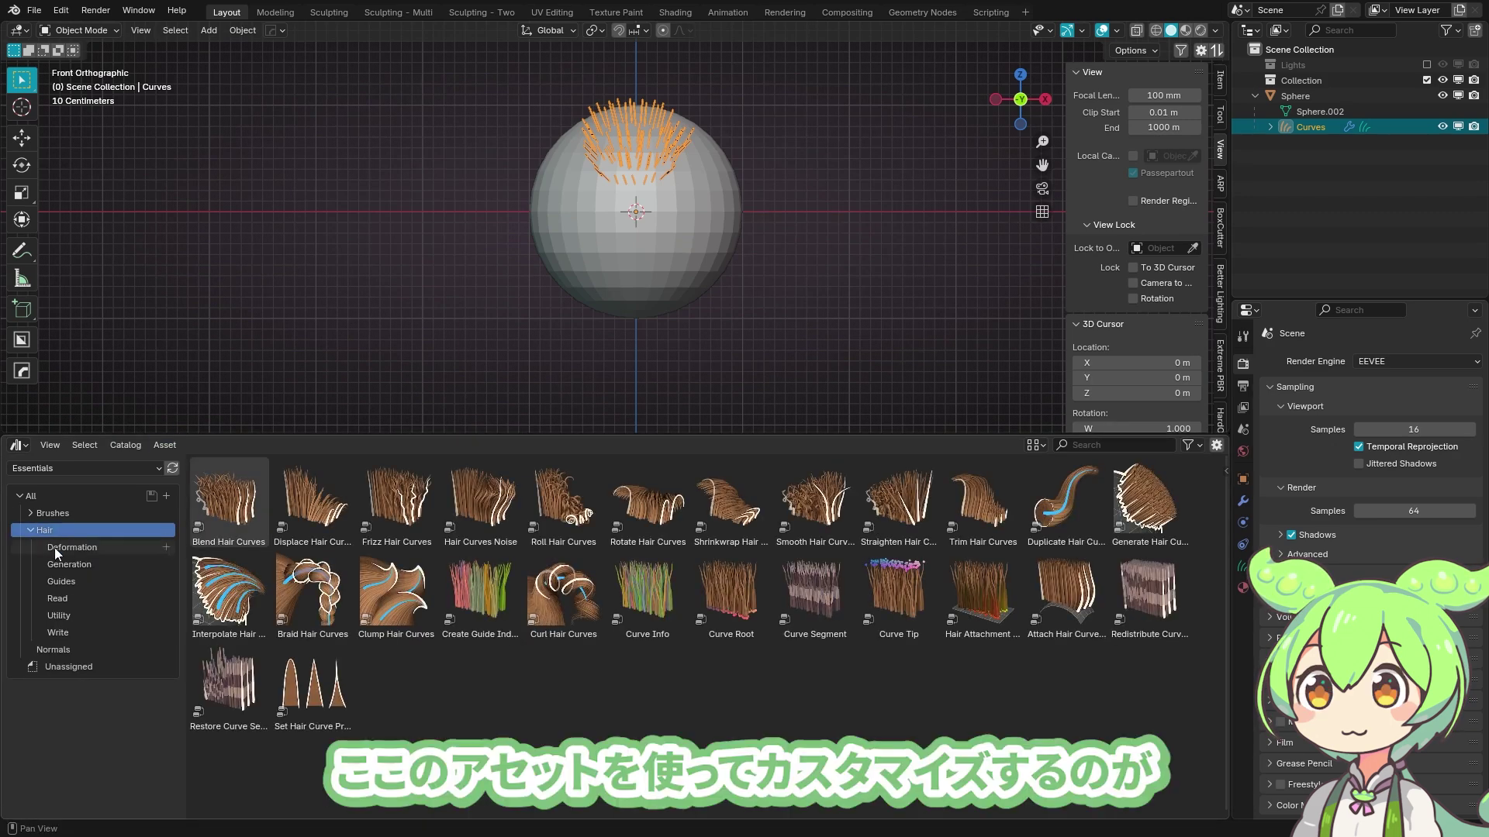
Apply the Duplicate Hair Curves asset from the Generation catalog to the sphere's hair curves and deselect them.
{"action": "left_click", "coordinate": [81, 564]}
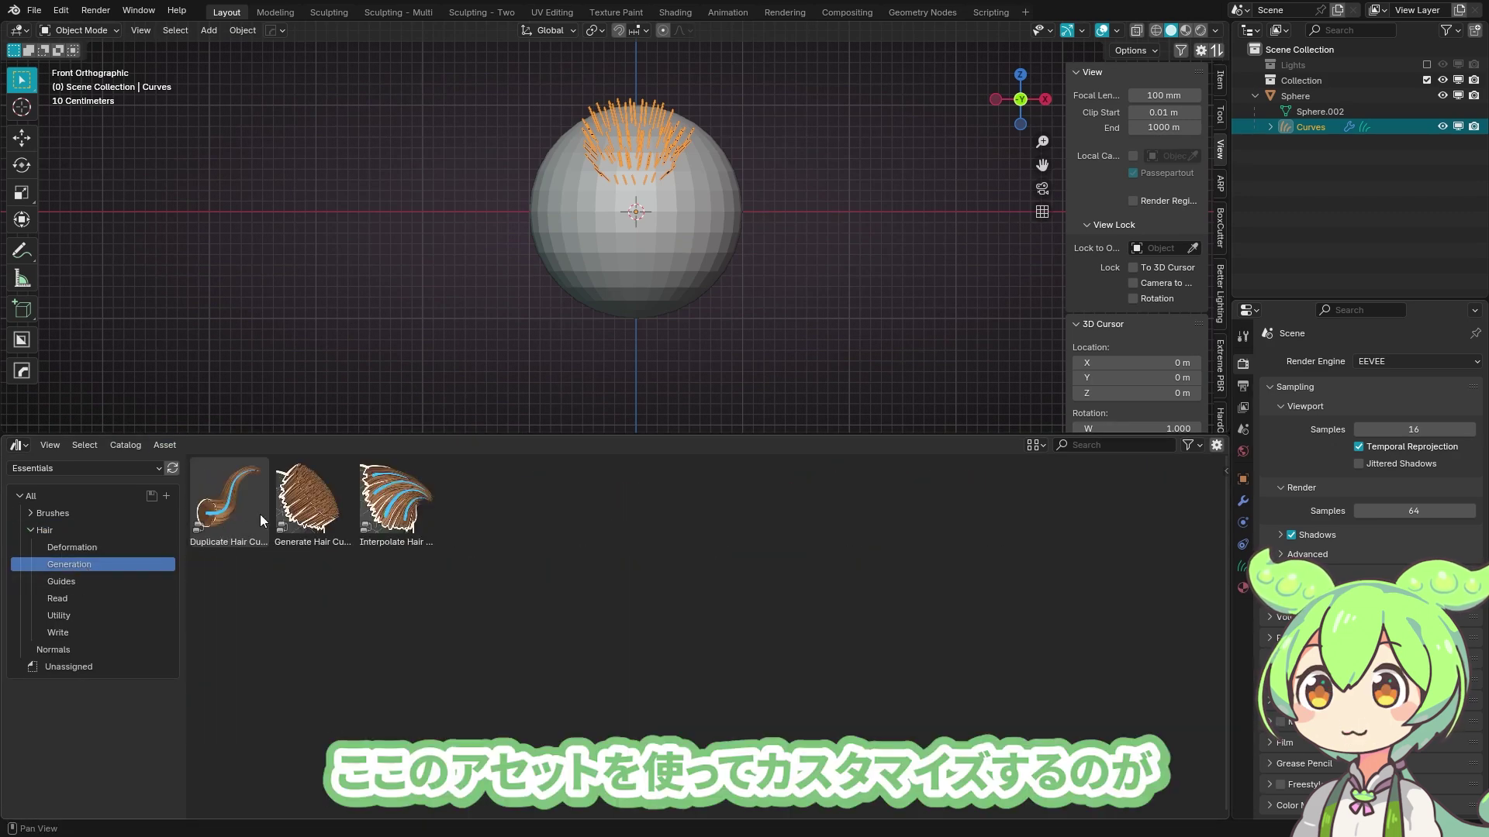
{"action": "left_click_drag", "start_coordinate": [259, 514], "coordinate": [380, 305]}
{"action": "left_click_drag", "start_coordinate": [630, 124], "coordinate": [636, 123]}
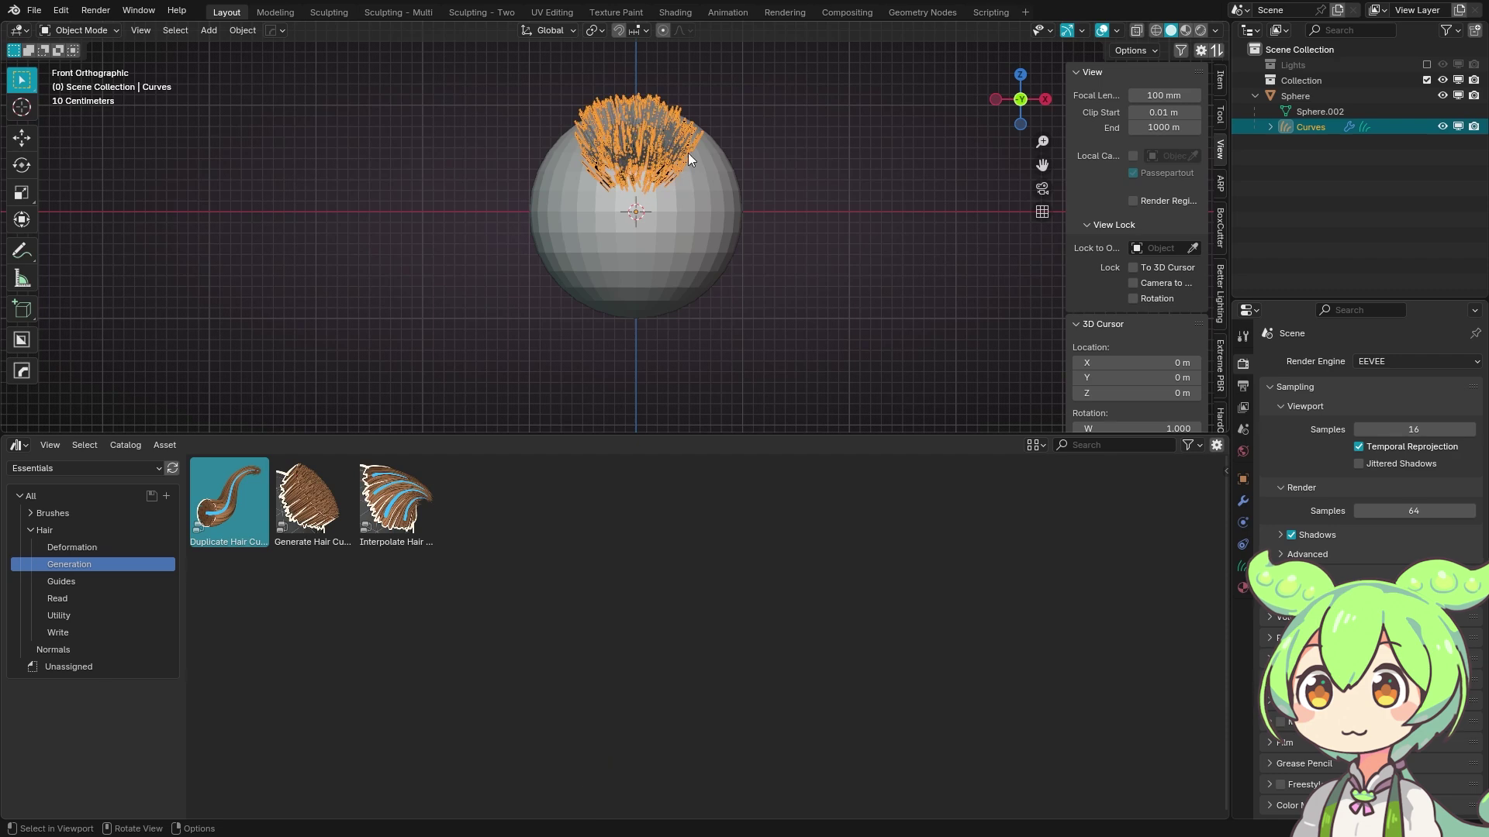
{"action": "scroll", "coordinate": [714, 273], "scroll_direction": "up", "scroll_amount": 3}
{"action": "left_click", "coordinate": [909, 281]}
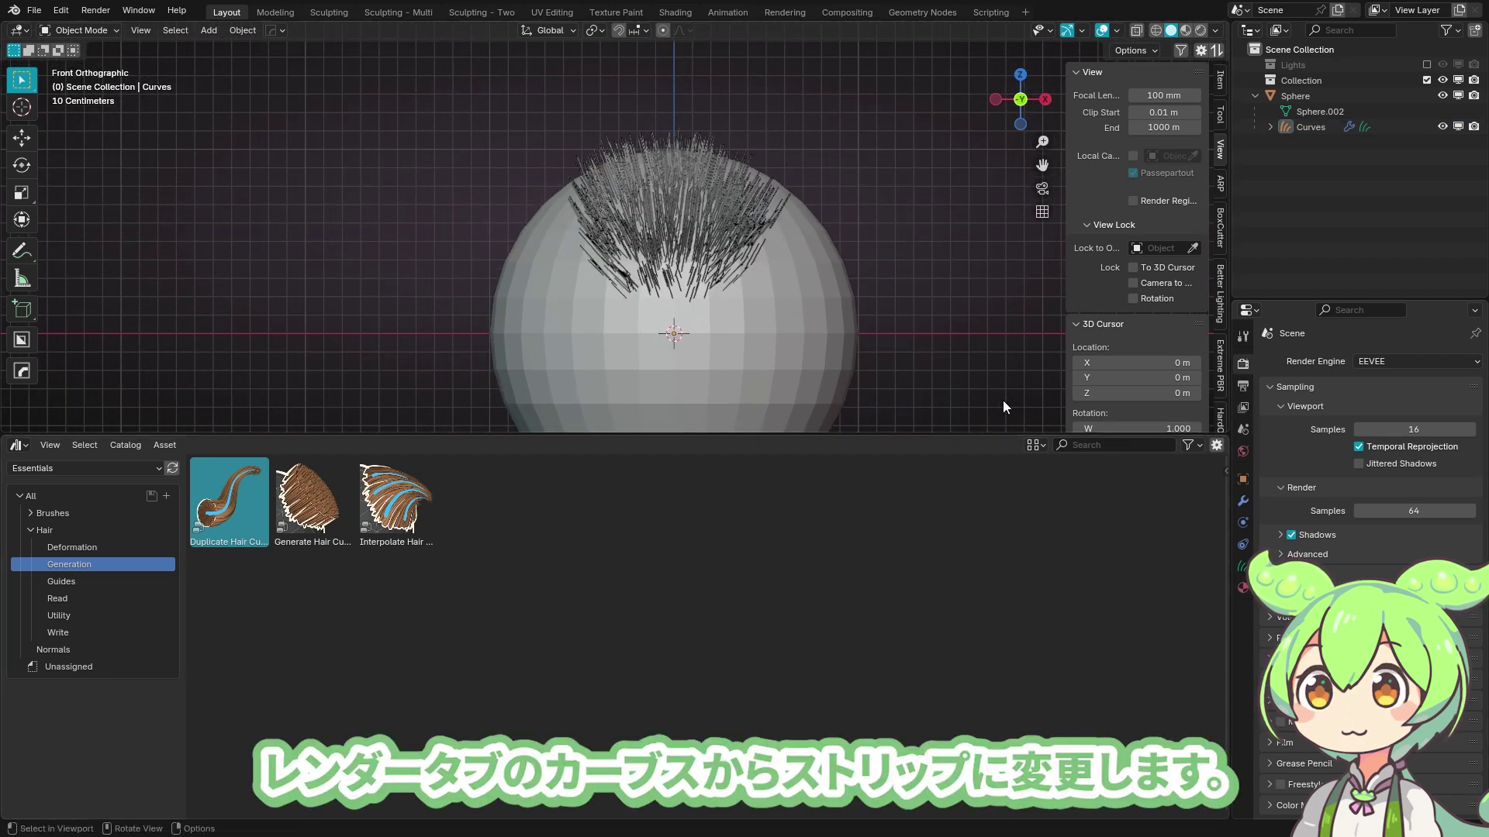
Set the scene's render curves shape to Strip with an additional subdivision of 2.
{"action": "left_click", "coordinate": [1243, 408]}
{"action": "left_click", "coordinate": [1243, 365]}
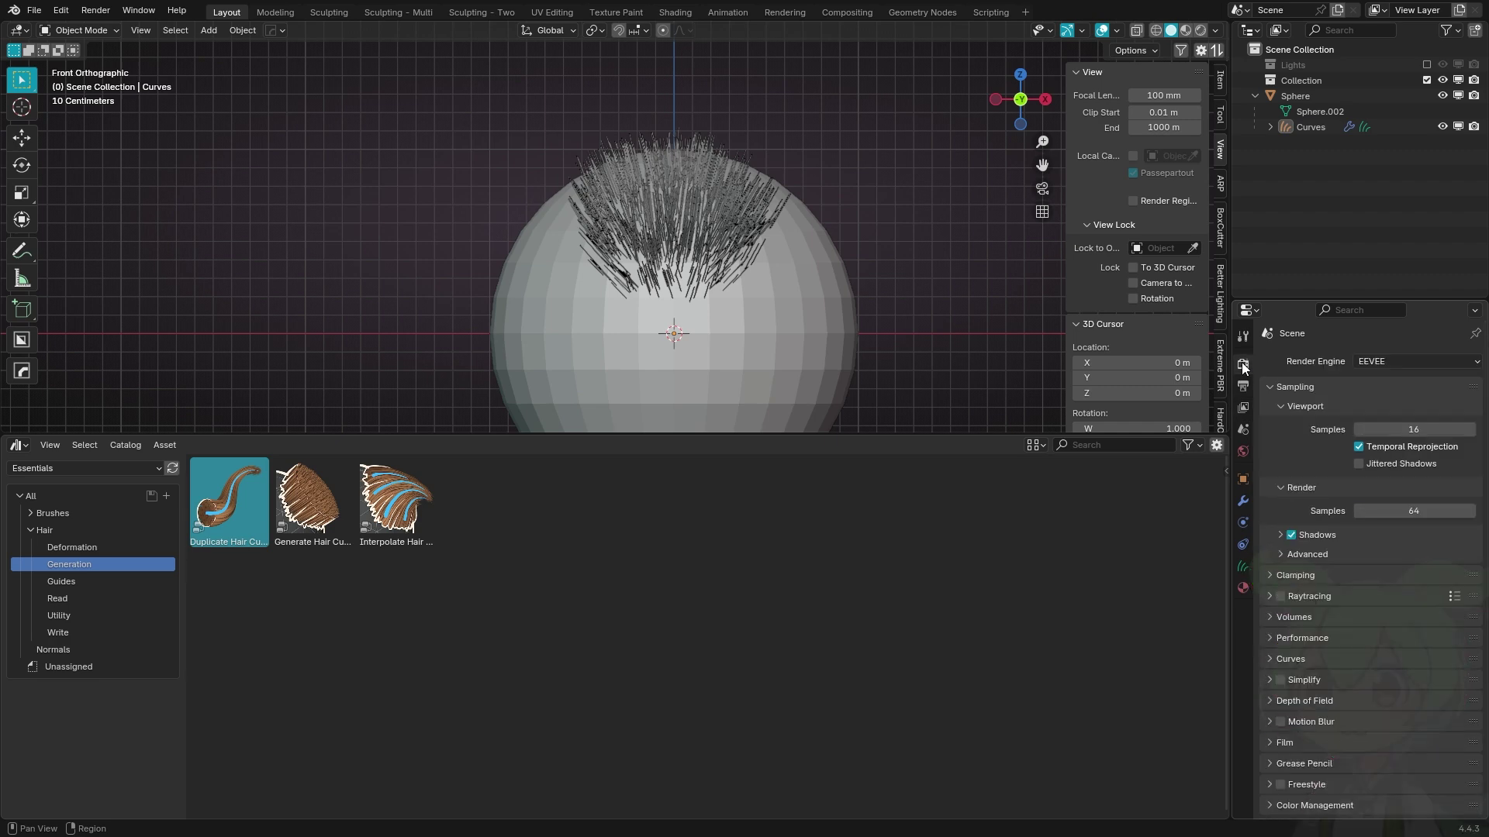
{"action": "left_click", "coordinate": [1269, 658]}
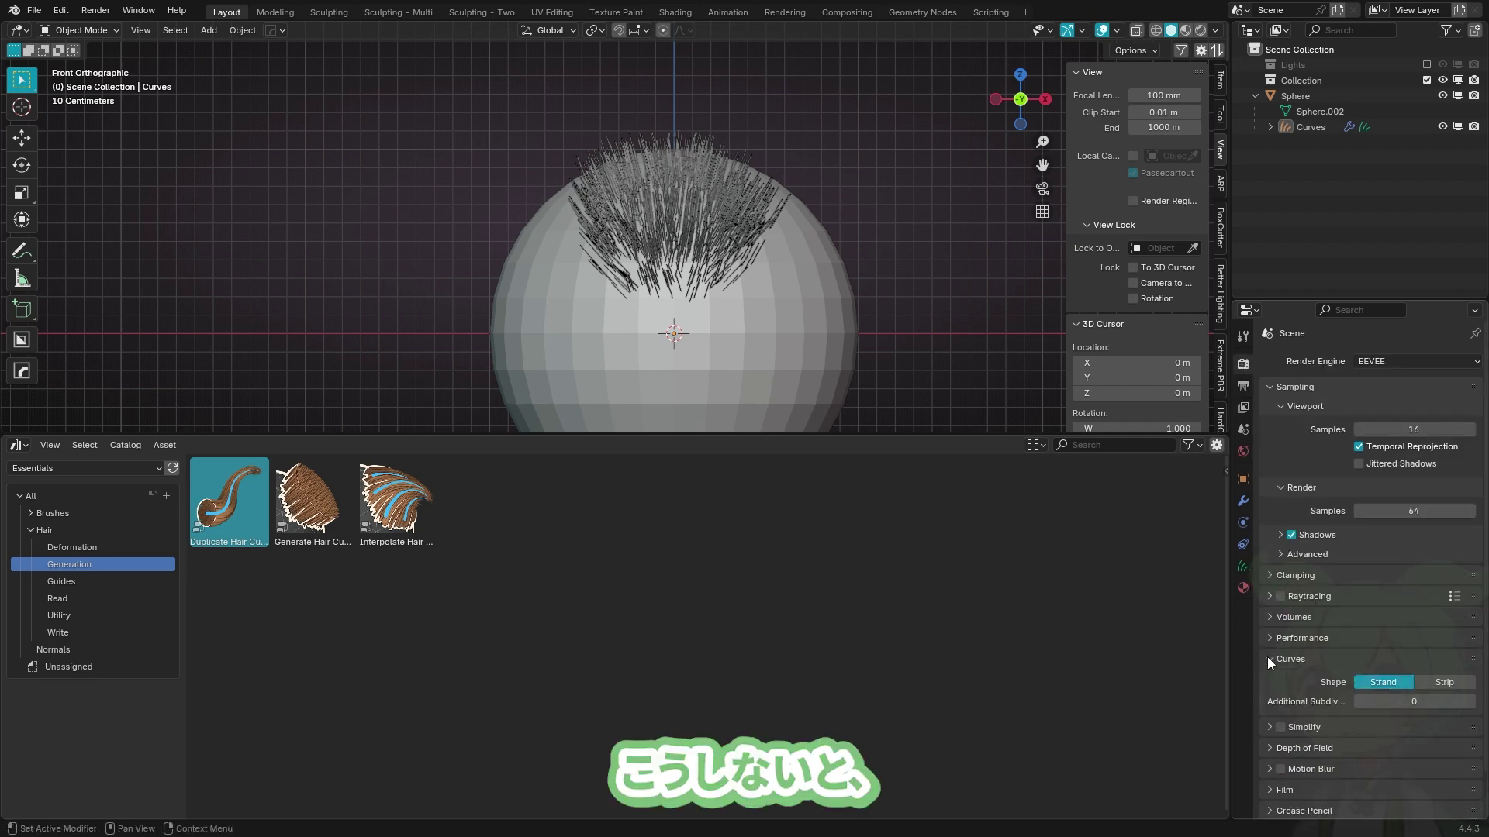
{"action": "left_click", "coordinate": [1441, 682]}
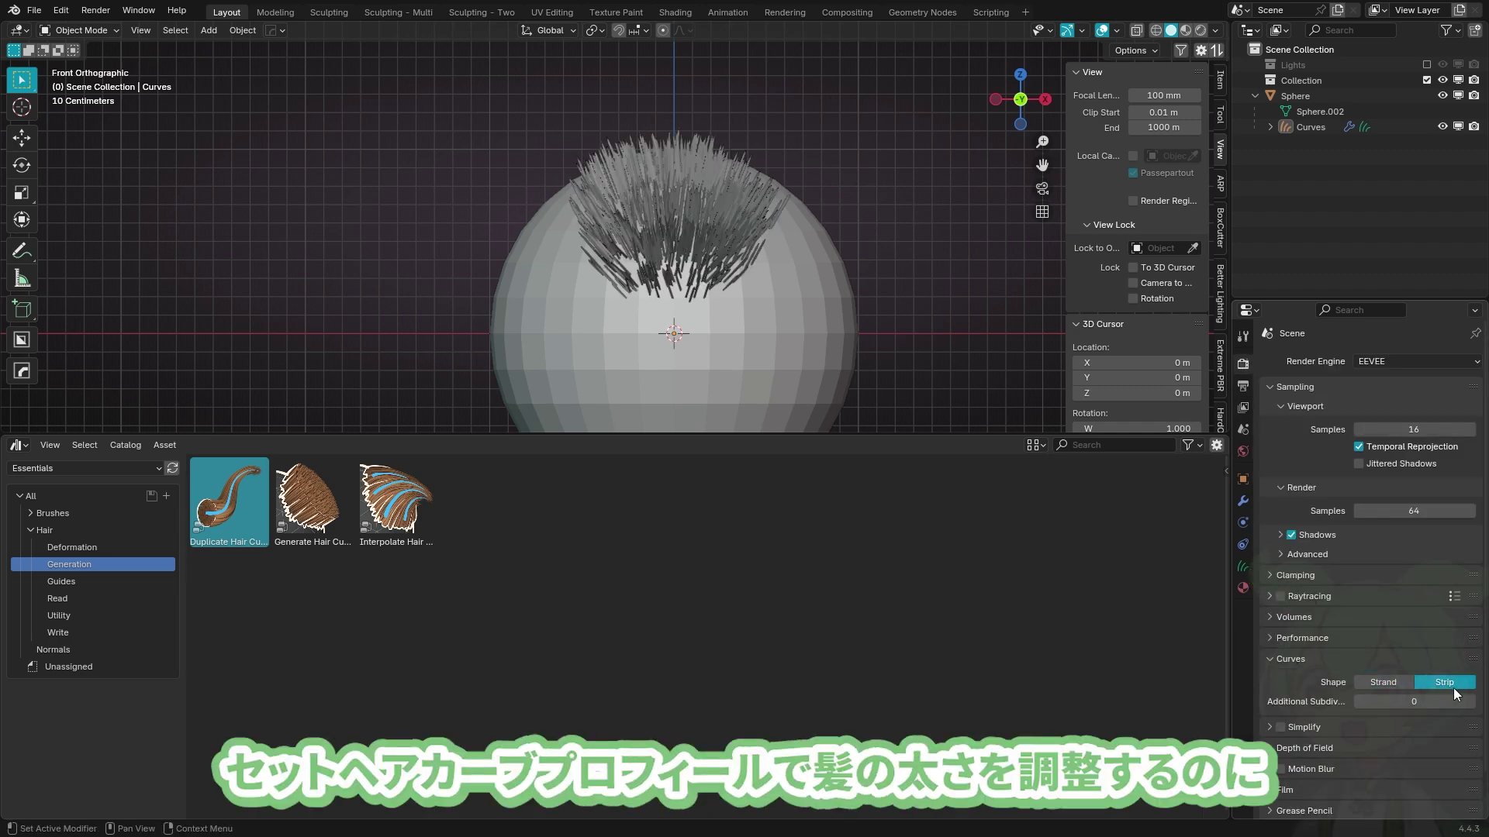
{"action": "left_click", "coordinate": [1471, 702]}
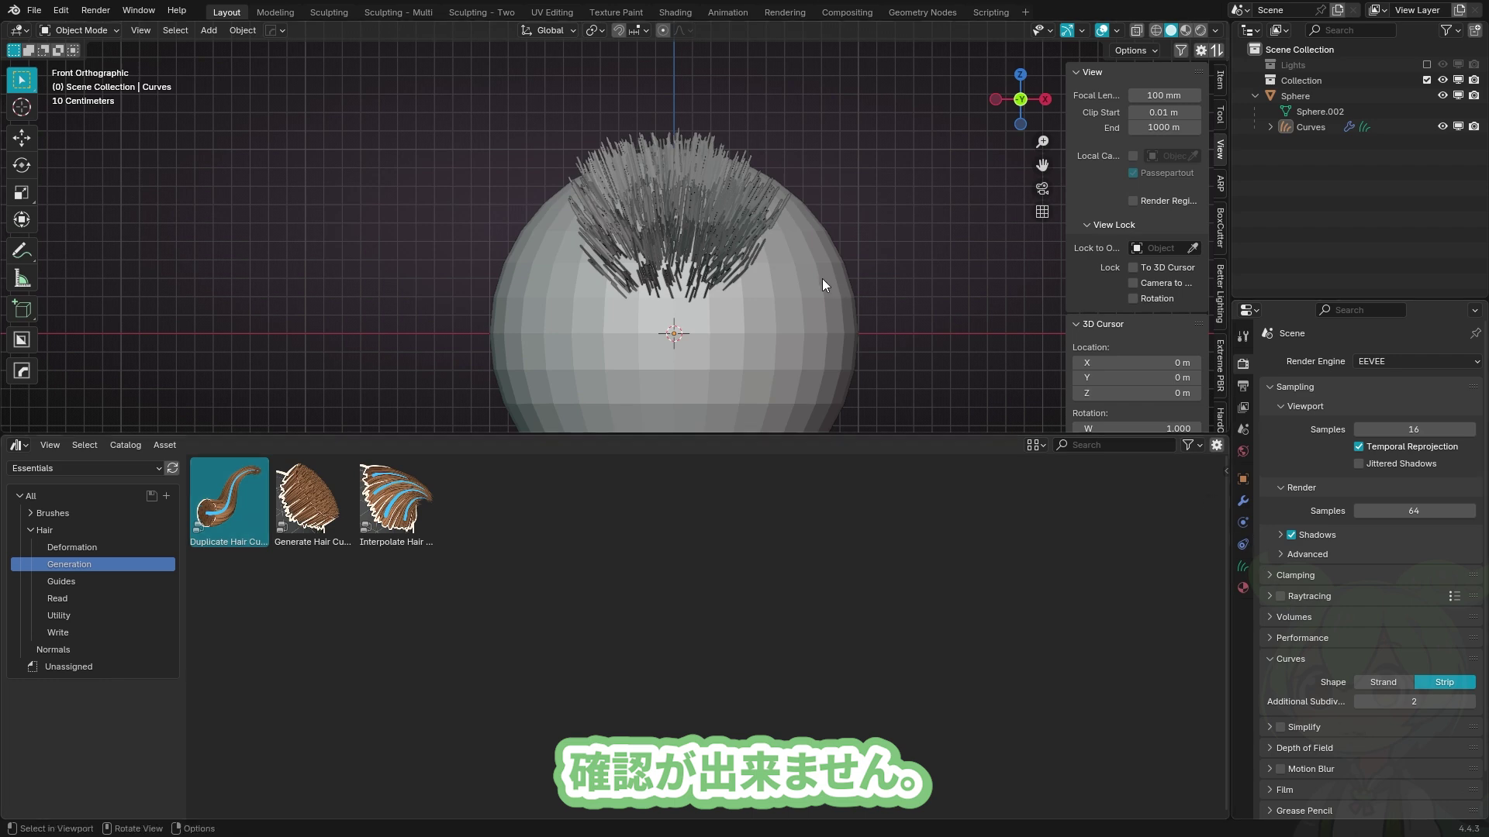
{"action": "mouse_move", "coordinate": [822, 280]}
{"action": "middle_mouse_down"}
{"action": "mouse_move", "coordinate": [694, 262]}
{"action": "mouse_move", "coordinate": [824, 258]}
{"action": "middle_mouse_up"}
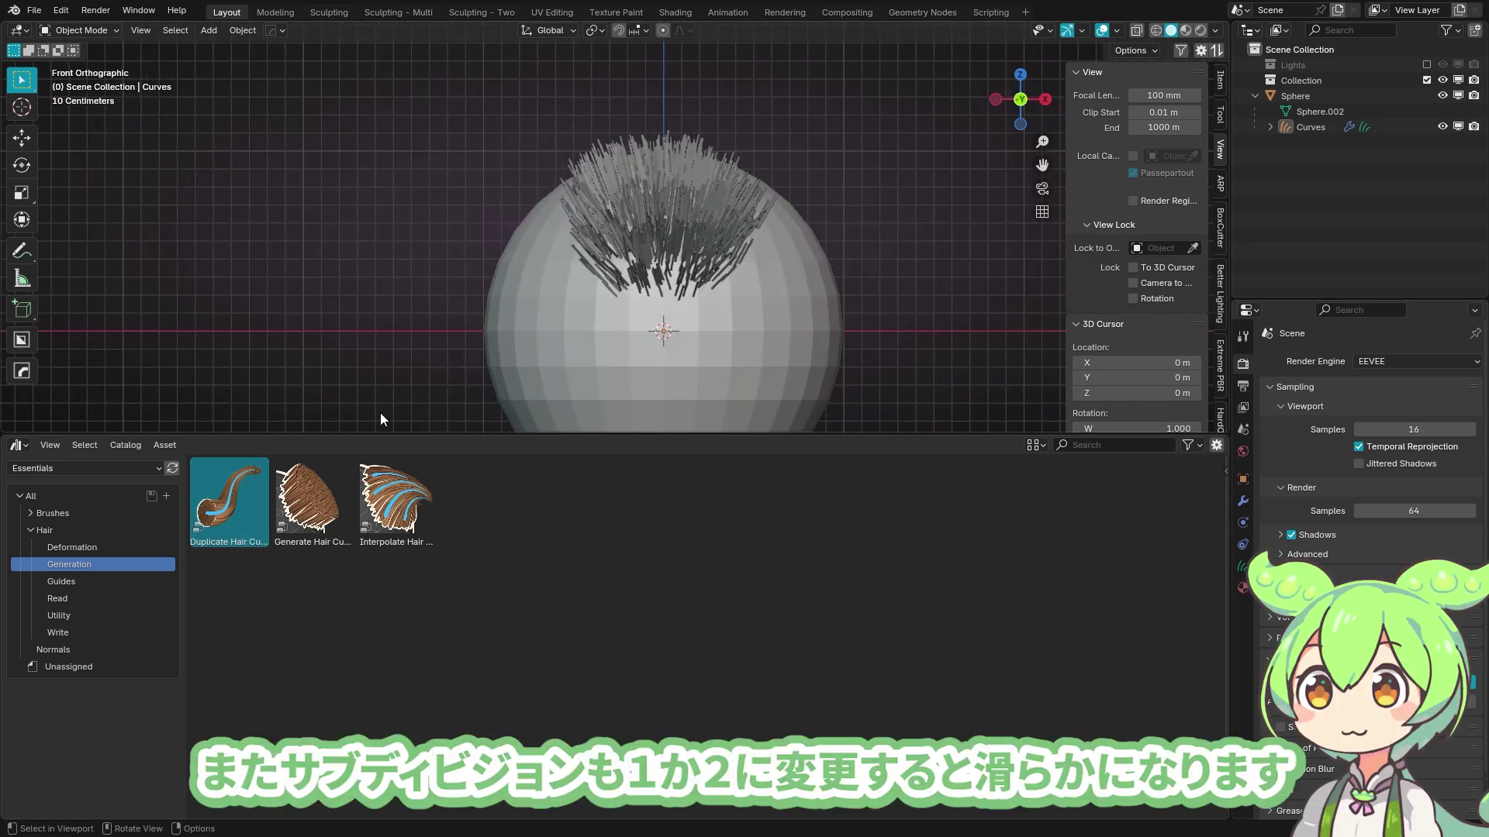
Apply the Set Hair Curve Profile asset and the Clump Hair Curves asset to the sphere's hair.
{"action": "left_click", "coordinate": [58, 632]}
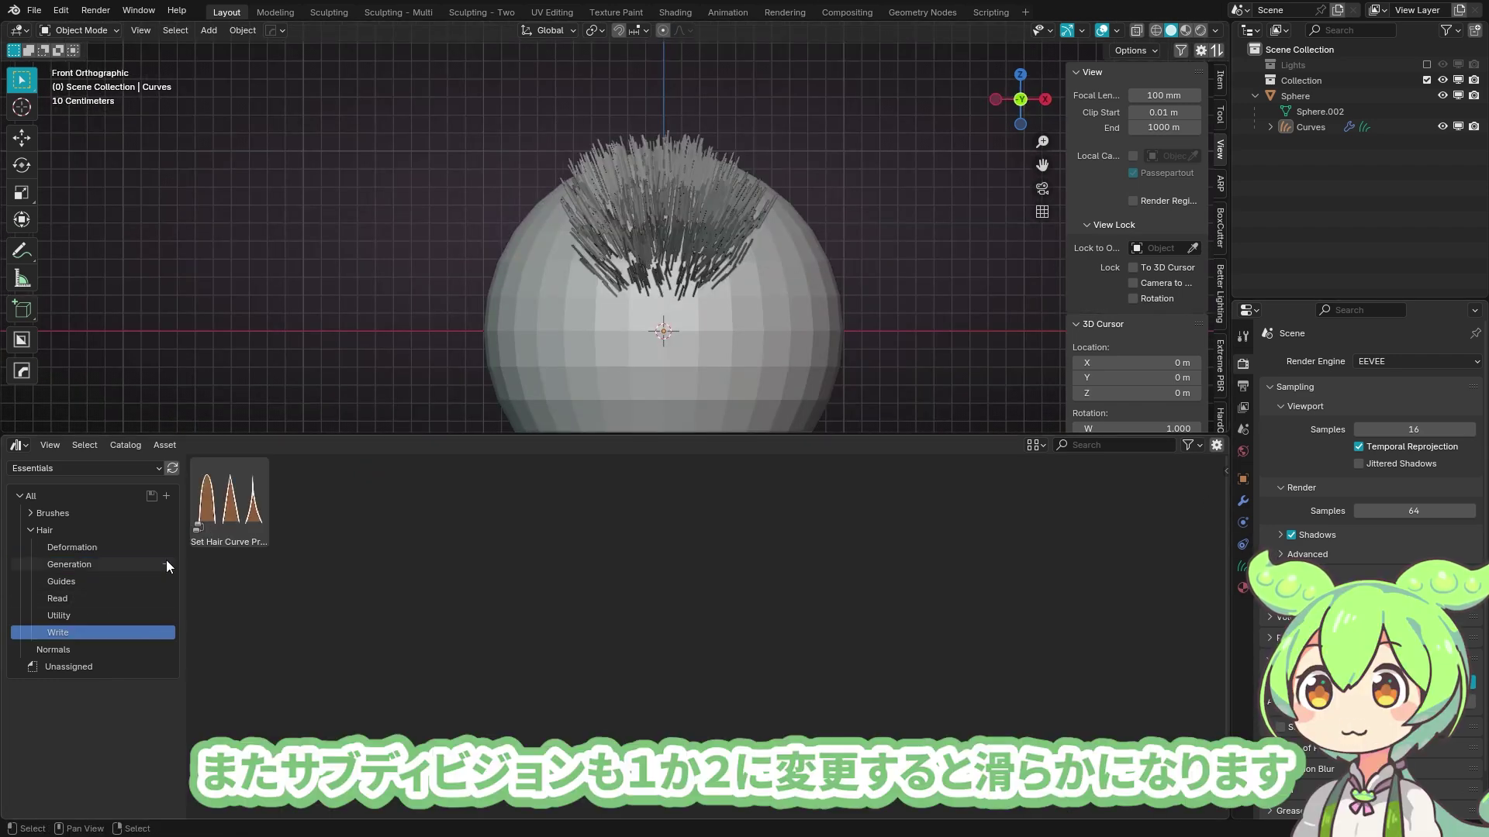
{"action": "left_click_drag", "start_coordinate": [230, 503], "coordinate": [687, 233]}
{"action": "left_click", "coordinate": [72, 547]}
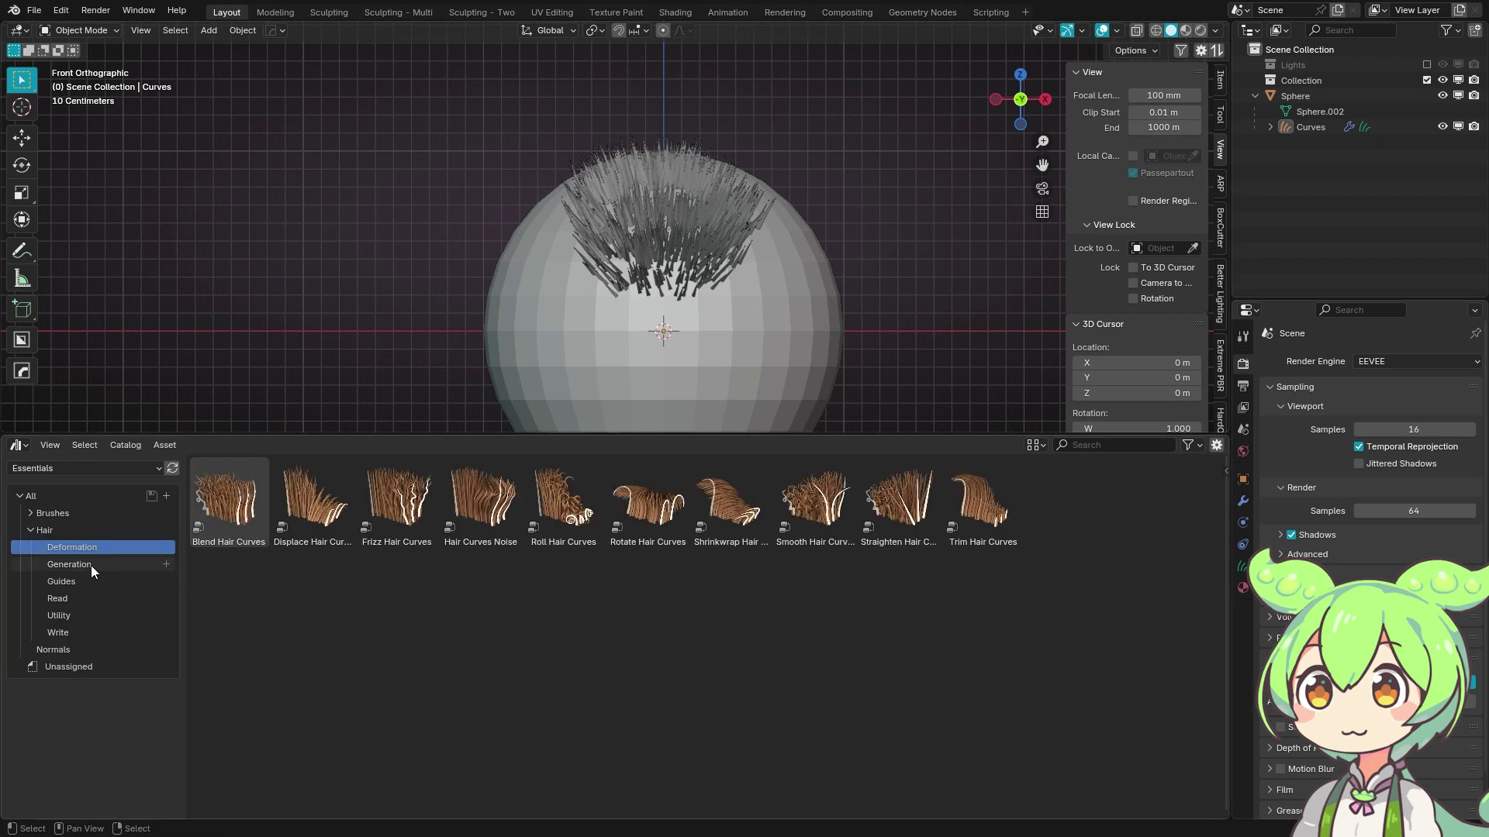
{"action": "left_click", "coordinate": [61, 582]}
{"action": "left_click", "coordinate": [309, 509]}
{"action": "left_click_drag", "start_coordinate": [309, 509], "coordinate": [655, 220]}
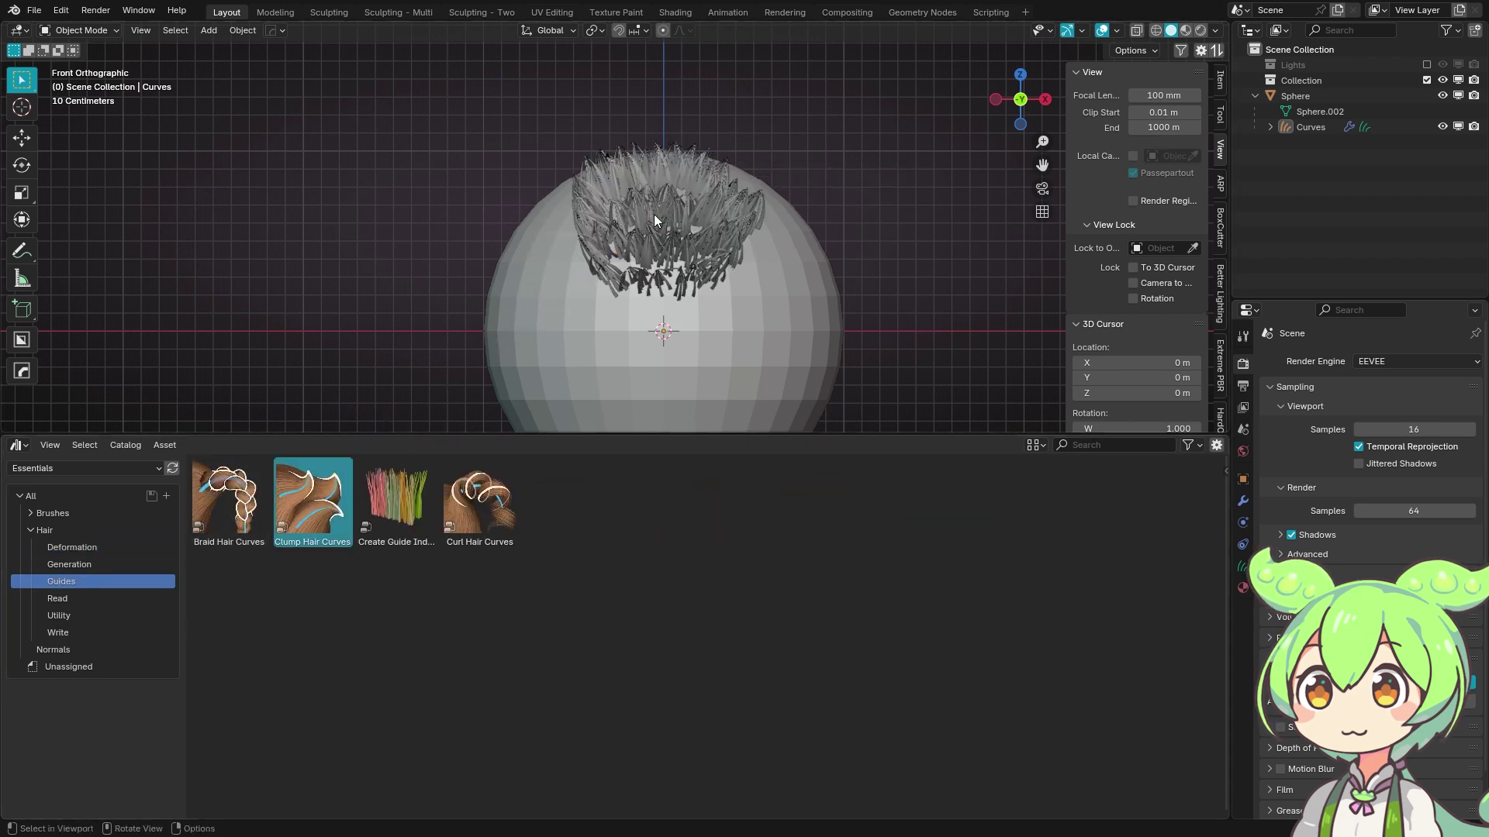
Add new hair tufts to the front of the sphere in Sculpt Mode and restyle them with the Comb brush.
{"action": "mouse_move", "coordinate": [728, 244]}
{"action": "middle_mouse_down"}
{"action": "mouse_move", "coordinate": [589, 263]}
{"action": "mouse_move", "coordinate": [667, 232]}
{"action": "mouse_move", "coordinate": [705, 180]}
{"action": "mouse_move", "coordinate": [680, 157]}
{"action": "middle_mouse_up"}
{"action": "key", "text": "ctrl+Tab"}
{"action": "left_click", "coordinate": [743, 208]}
{"action": "left_click", "coordinate": [733, 109]}
{"action": "left_click", "coordinate": [748, 291]}
{"action": "key", "text": "shift+g"}
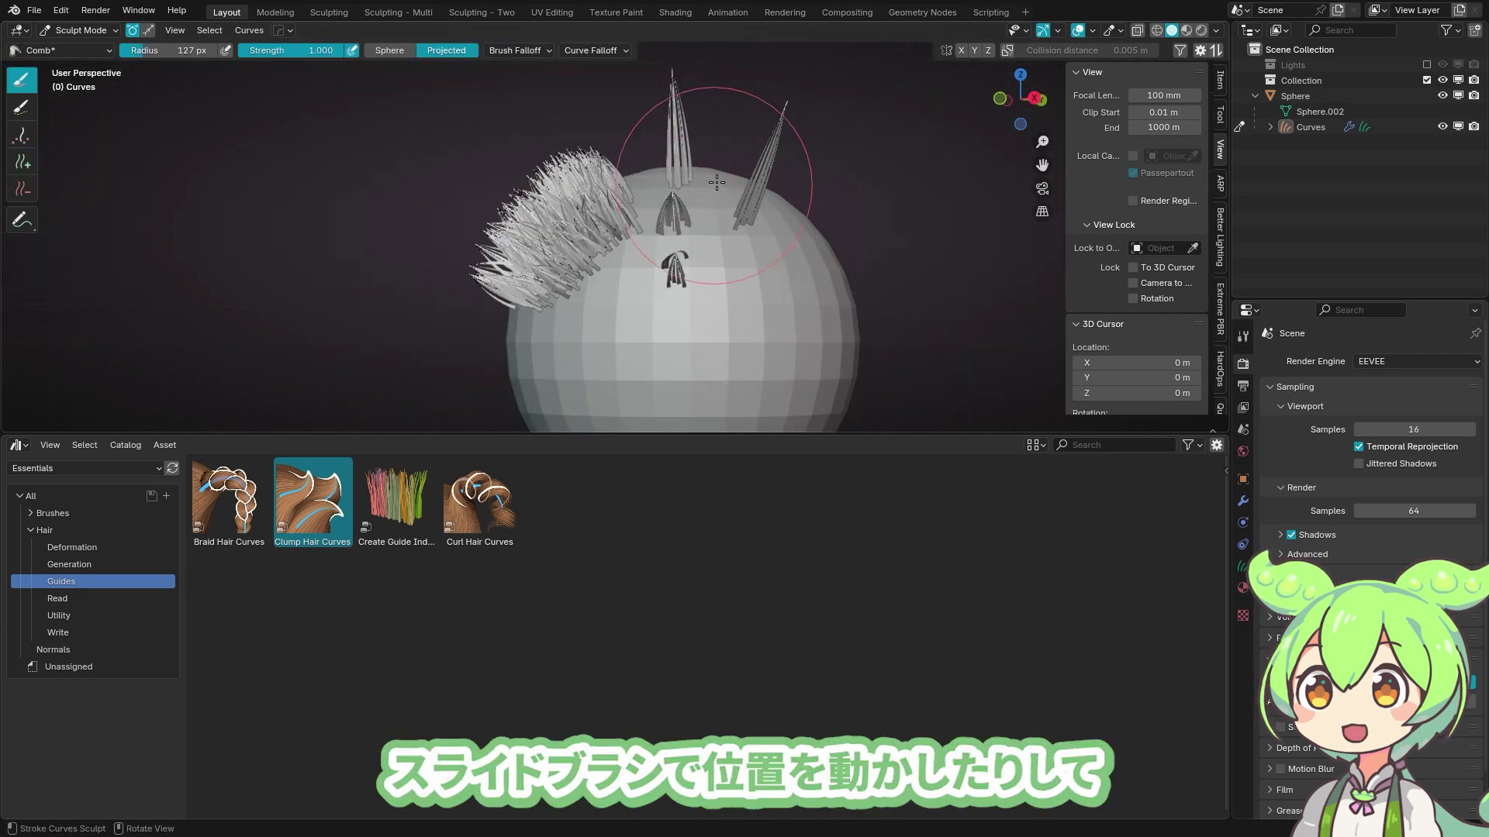
{"action": "left_click_drag", "start_coordinate": [717, 182], "coordinate": [858, 163]}
{"action": "middle_click_drag", "start_coordinate": [721, 151], "coordinate": [793, 257], "text": "alt"}
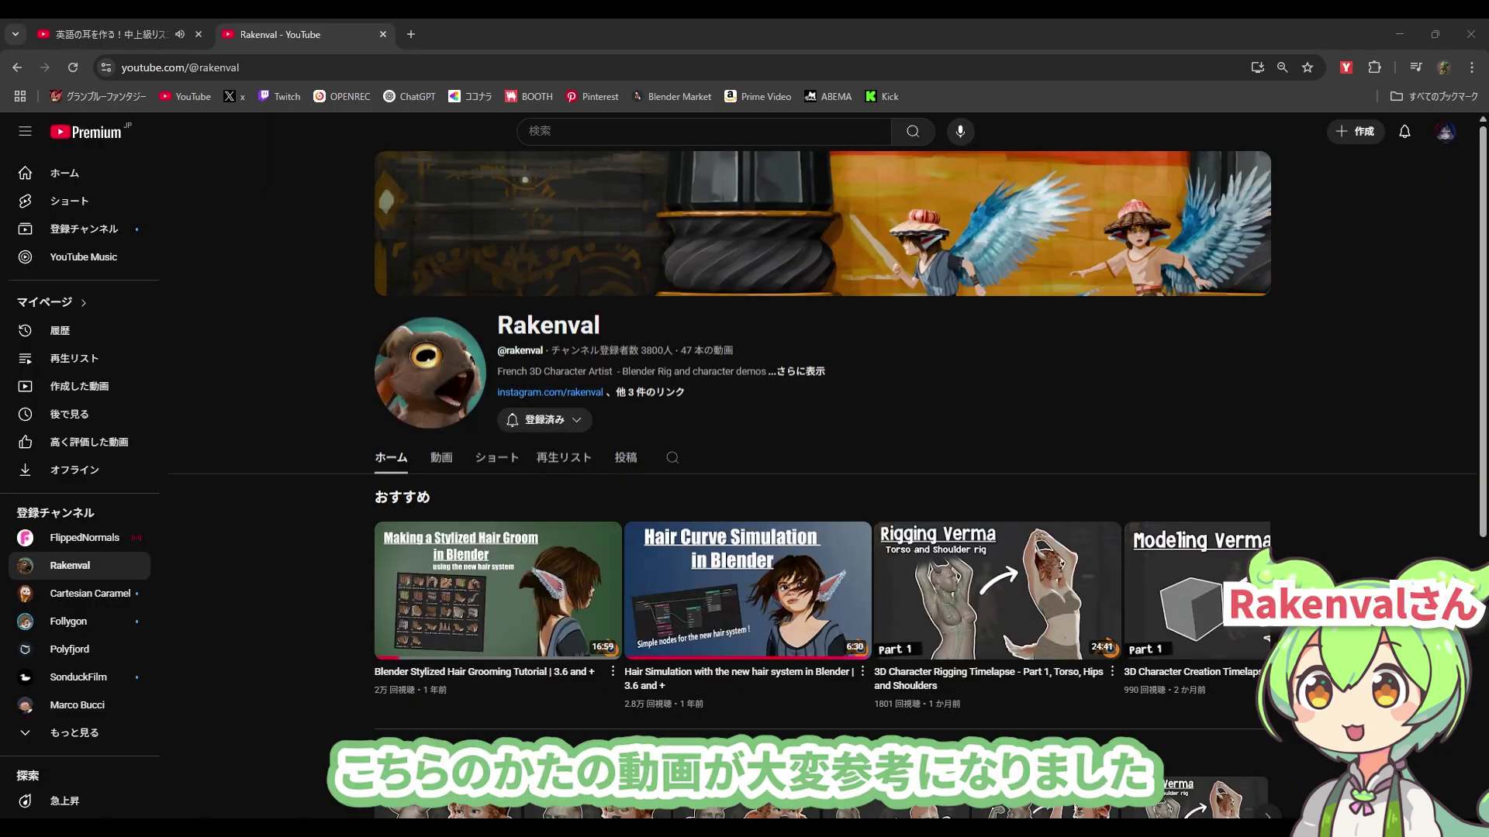
Switch to the browser and look through the Rakenval YouTube channel's Blender hair videos.
{"action": "scroll", "coordinate": [393, 375], "scroll_direction": "down", "scroll_amount": 6}
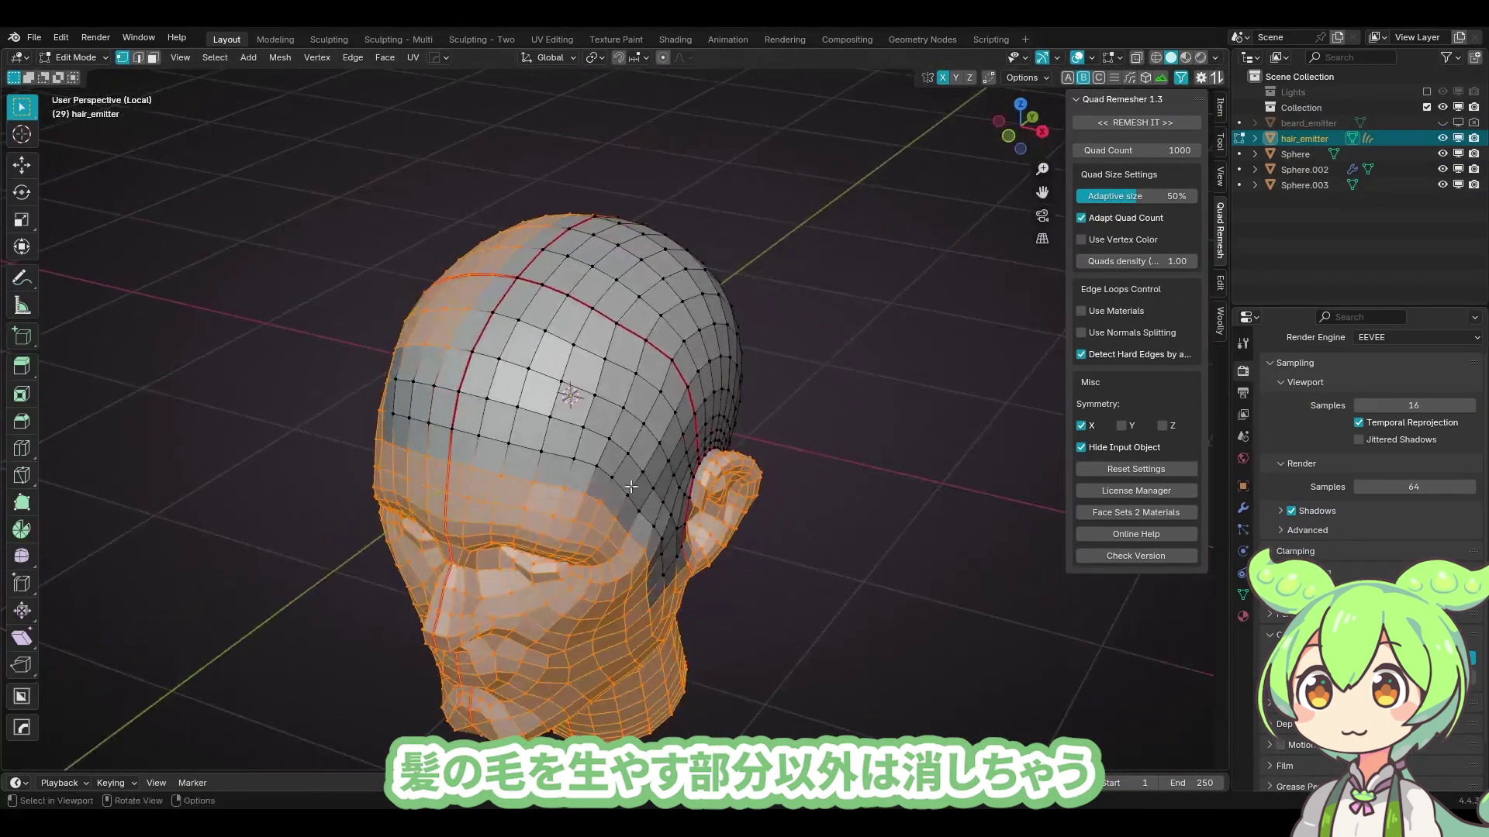
Delete the selected face, ear and neck vertices of hair_emitter, including the leftover strip of faces beside the forehead.
{"action": "key", "text": "x"}
{"action": "left_click", "coordinate": [629, 485]}
{"action": "middle_click_drag", "start_coordinate": [628, 489], "coordinate": [459, 349]}
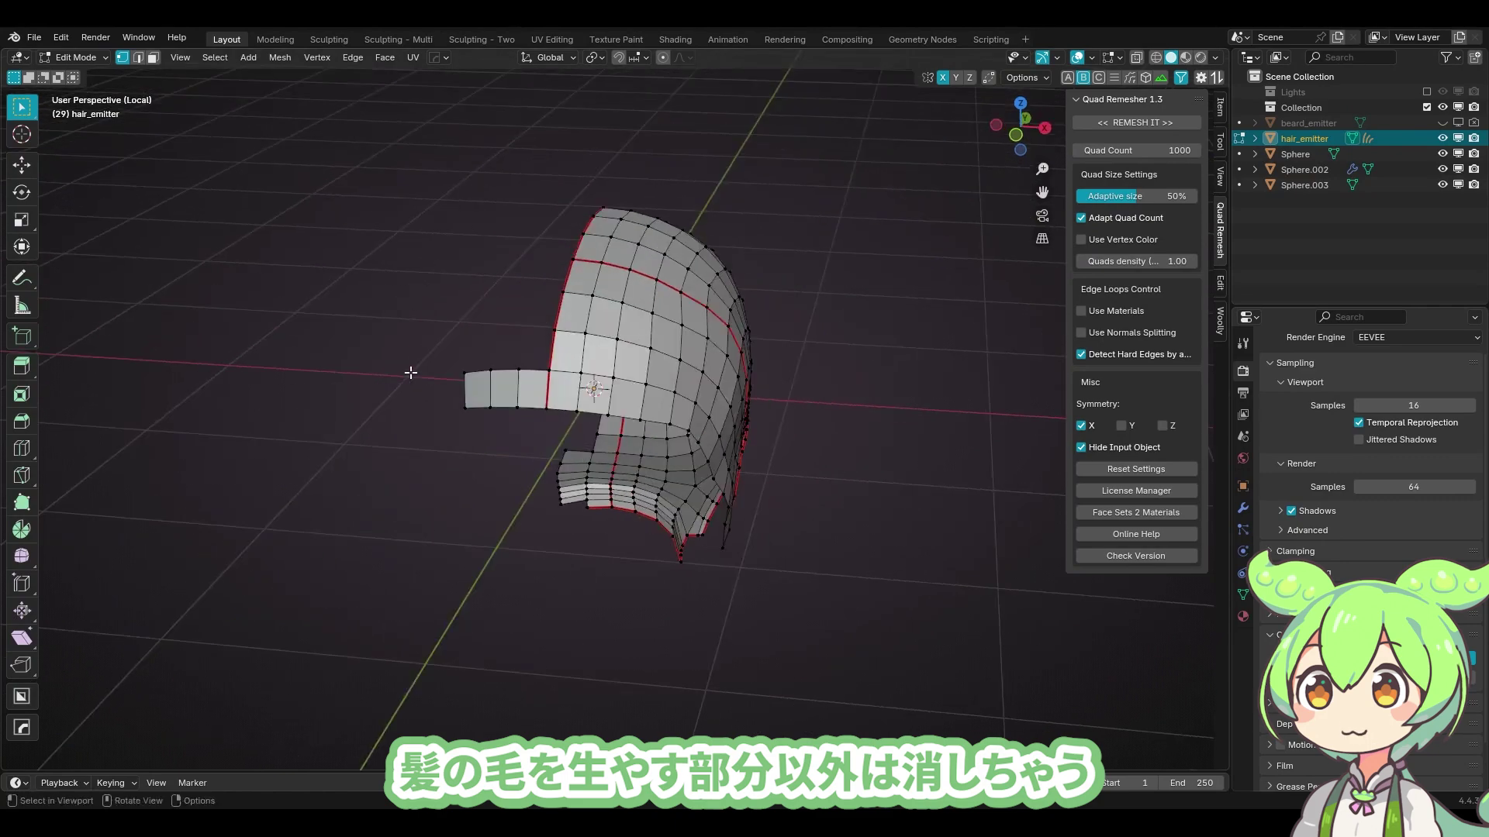
{"action": "key", "text": "c"}
{"action": "left_click", "coordinate": [484, 421]}
{"action": "key", "text": "x"}
{"action": "left_click", "coordinate": [522, 429]}
Delete the remaining hair_emitter vertices beyond the centre line so only one half of the scalp mesh is left.
{"action": "key", "text": "KP_1"}
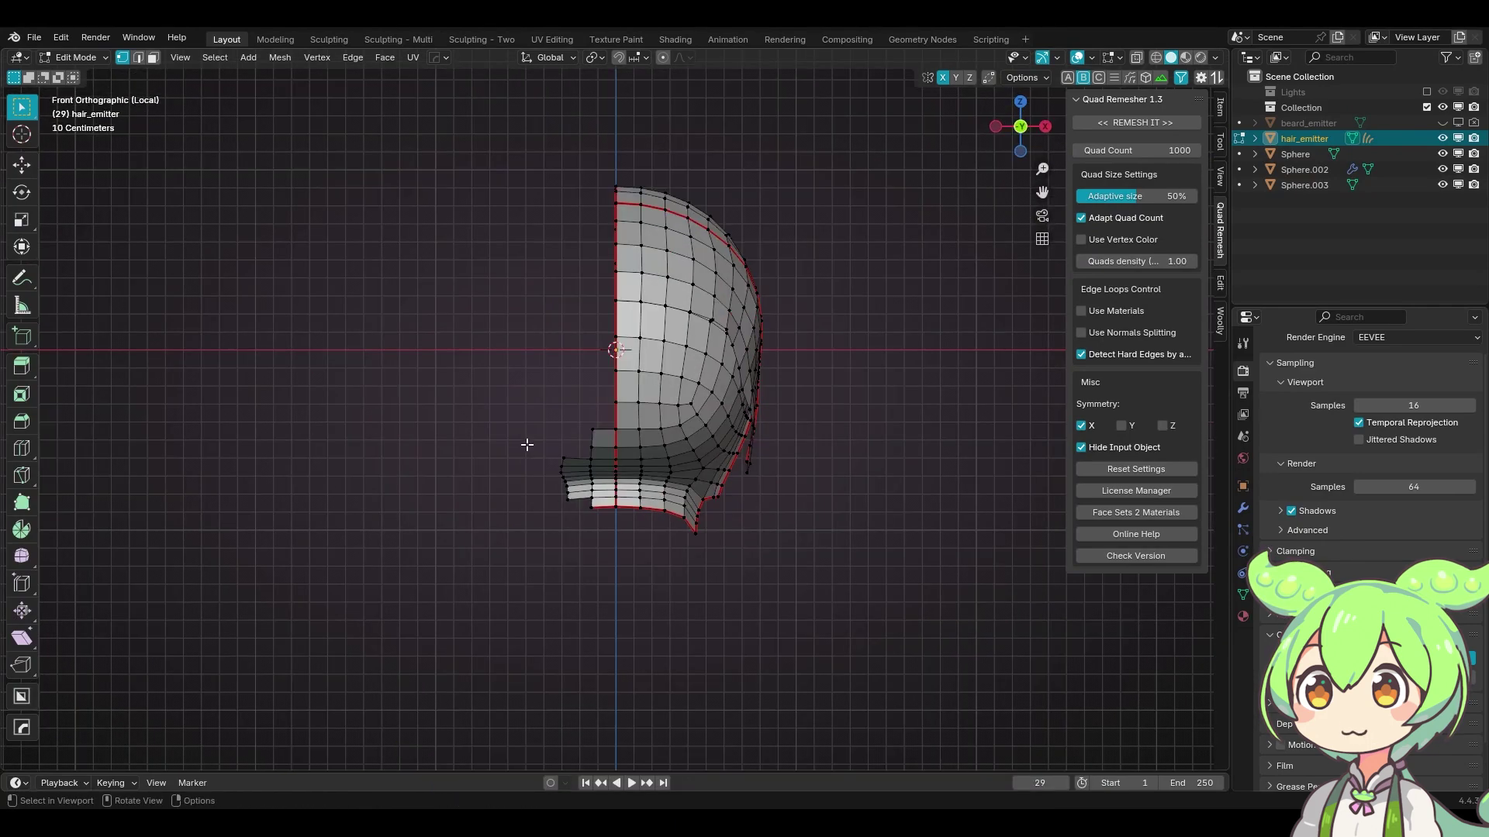
{"action": "key", "text": "alt+z"}
{"action": "left_click_drag", "start_coordinate": [475, 262], "coordinate": [599, 646]}
{"action": "key", "text": "x"}
{"action": "left_click", "coordinate": [529, 406]}
{"action": "key", "text": "Tab"}
Mirror the half scalp mesh of hair_emitter across the head's centre line.
{"action": "middle_click_drag", "start_coordinate": [528, 406], "coordinate": [510, 411]}
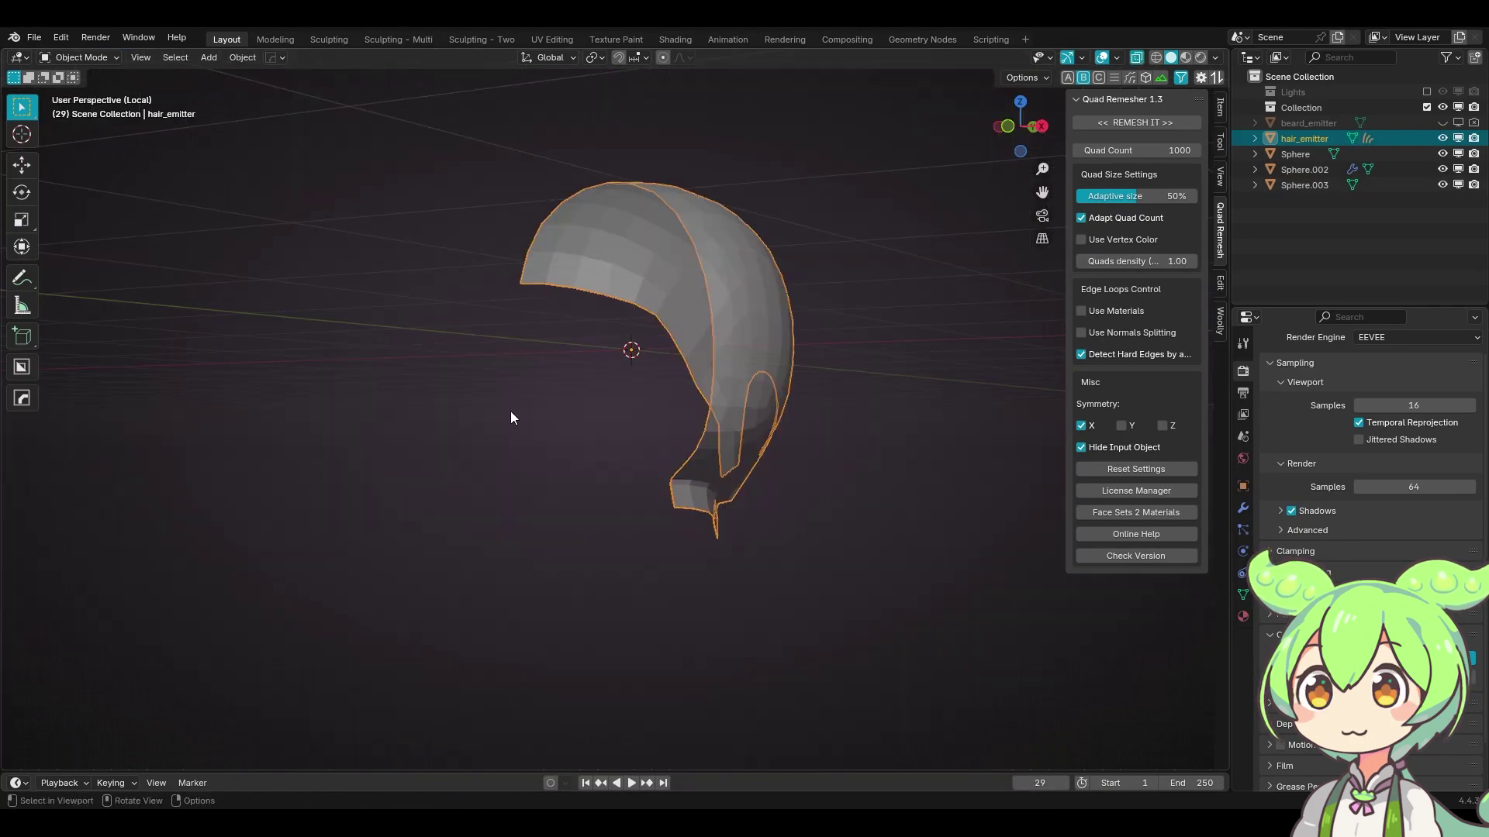
{"action": "key", "text": "alt+x"}
{"action": "left_click", "coordinate": [724, 346]}
{"action": "key", "text": "KP_1"}
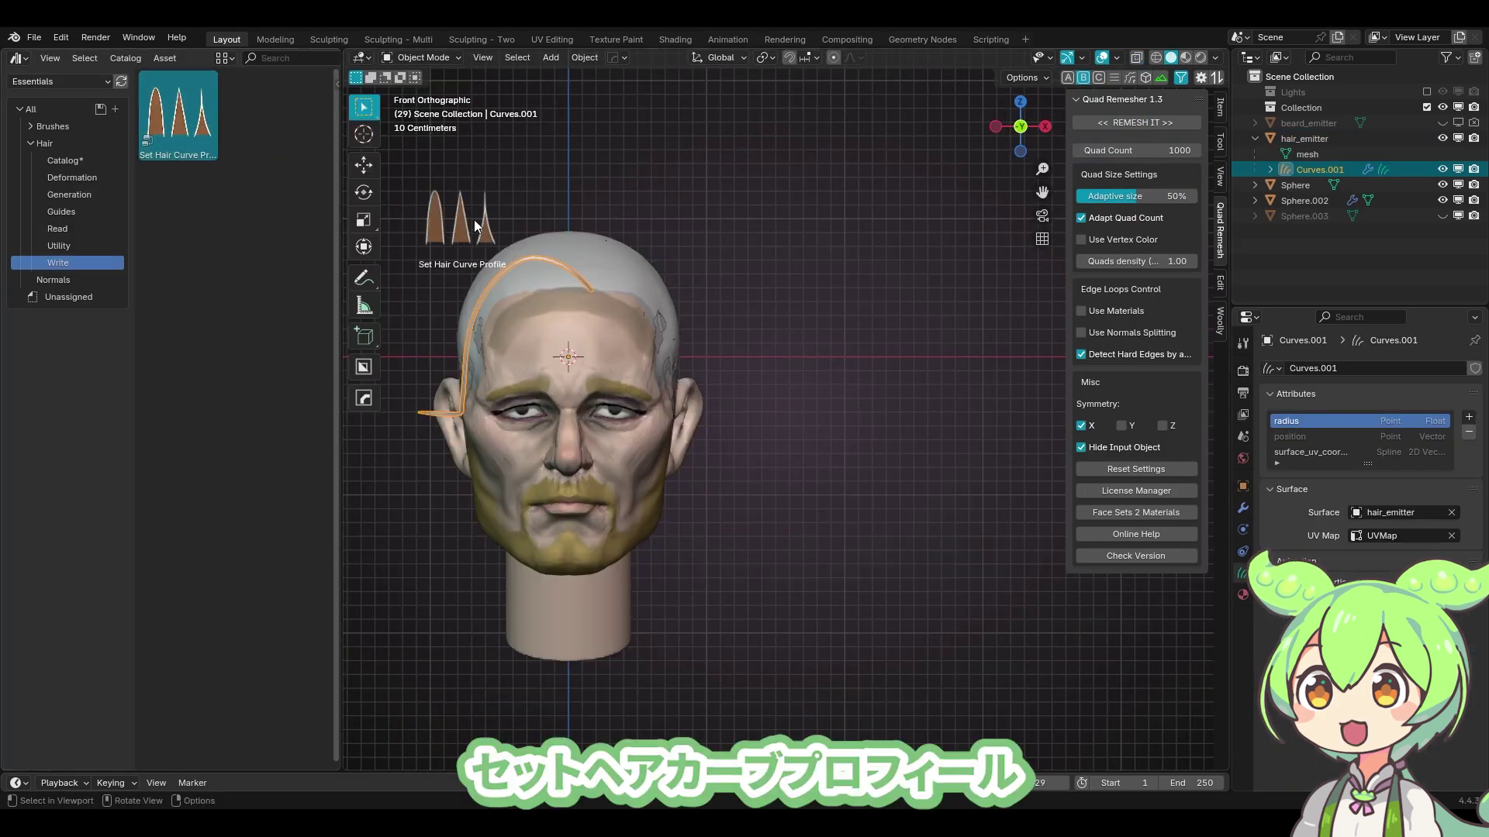
Apply the Set Hair Curve Profile, Duplicate Hair Curves and Clump Hair Curves assets to the guide curve on the scalp.
{"action": "left_click_drag", "start_coordinate": [439, 226], "coordinate": [518, 250]}
{"action": "left_click_drag", "start_coordinate": [179, 116], "coordinate": [490, 271]}
{"action": "left_click", "coordinate": [69, 194]}
{"action": "left_click", "coordinate": [61, 212]}
{"action": "left_click_drag", "start_coordinate": [262, 116], "coordinate": [510, 254]}
Apply the Frizz Hair Curves asset to the scalp hair and lower the Clump Root modifier's Shape to about -0.84.
{"action": "left_click", "coordinate": [72, 178]}
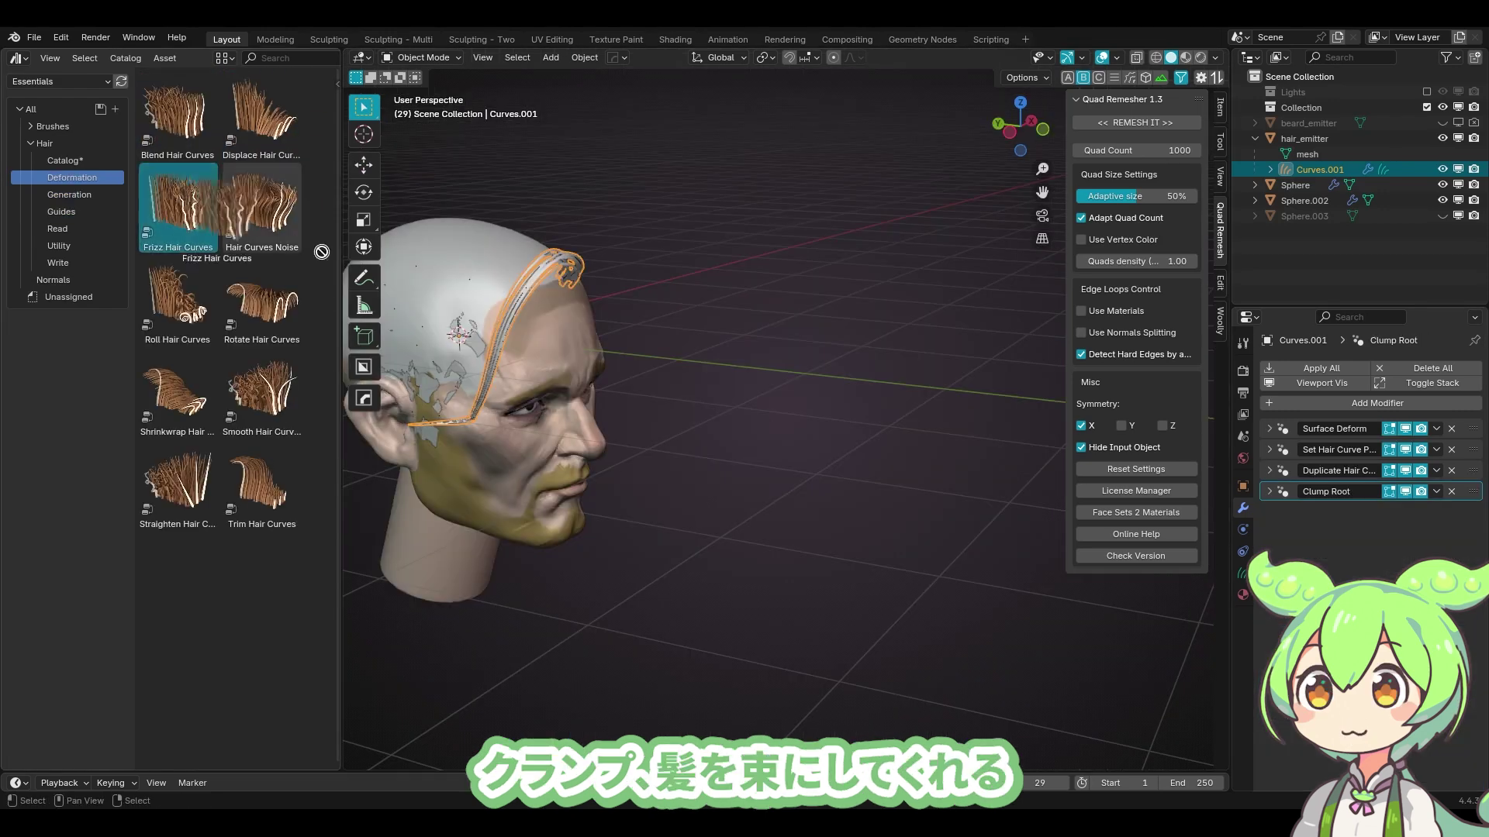
{"action": "left_click_drag", "start_coordinate": [178, 206], "coordinate": [538, 276]}
{"action": "middle_click_drag", "start_coordinate": [662, 370], "coordinate": [970, 419]}
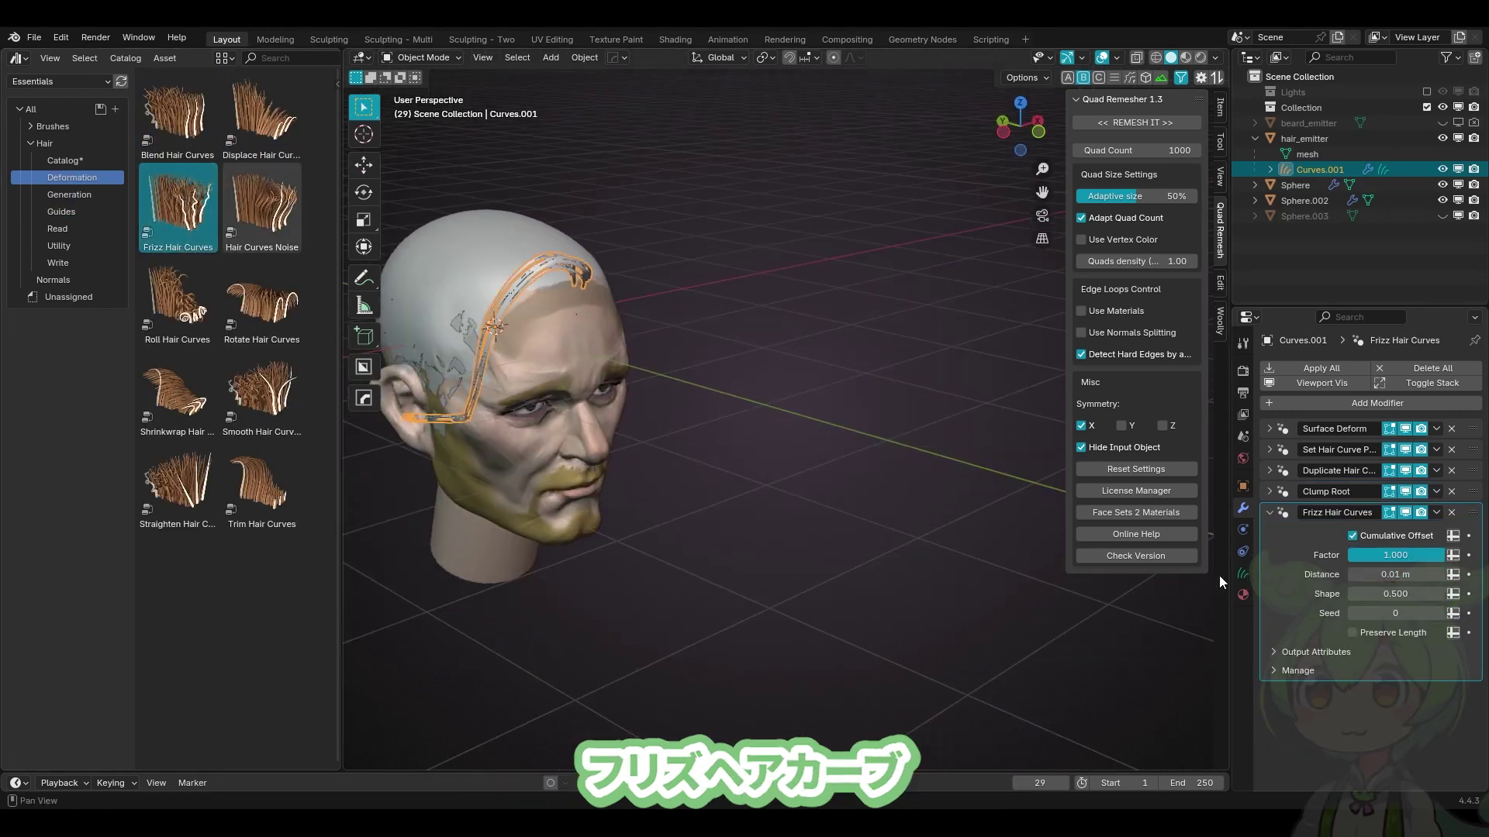
{"action": "left_click", "coordinate": [1270, 491]}
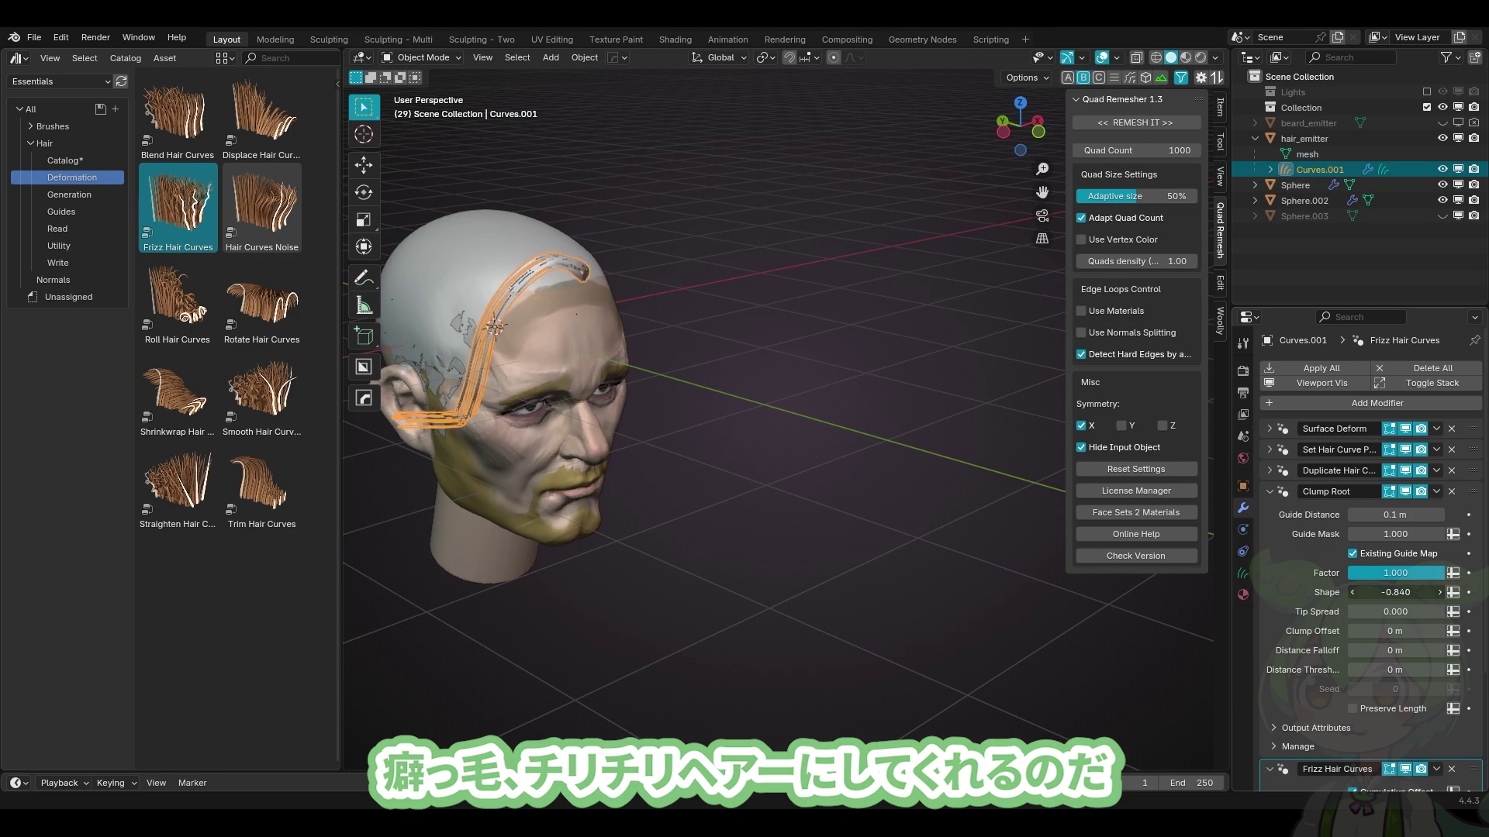
{"action": "left_click", "coordinate": [1269, 492]}
{"action": "left_click_drag", "start_coordinate": [1396, 592], "coordinate": [1311, 594]}
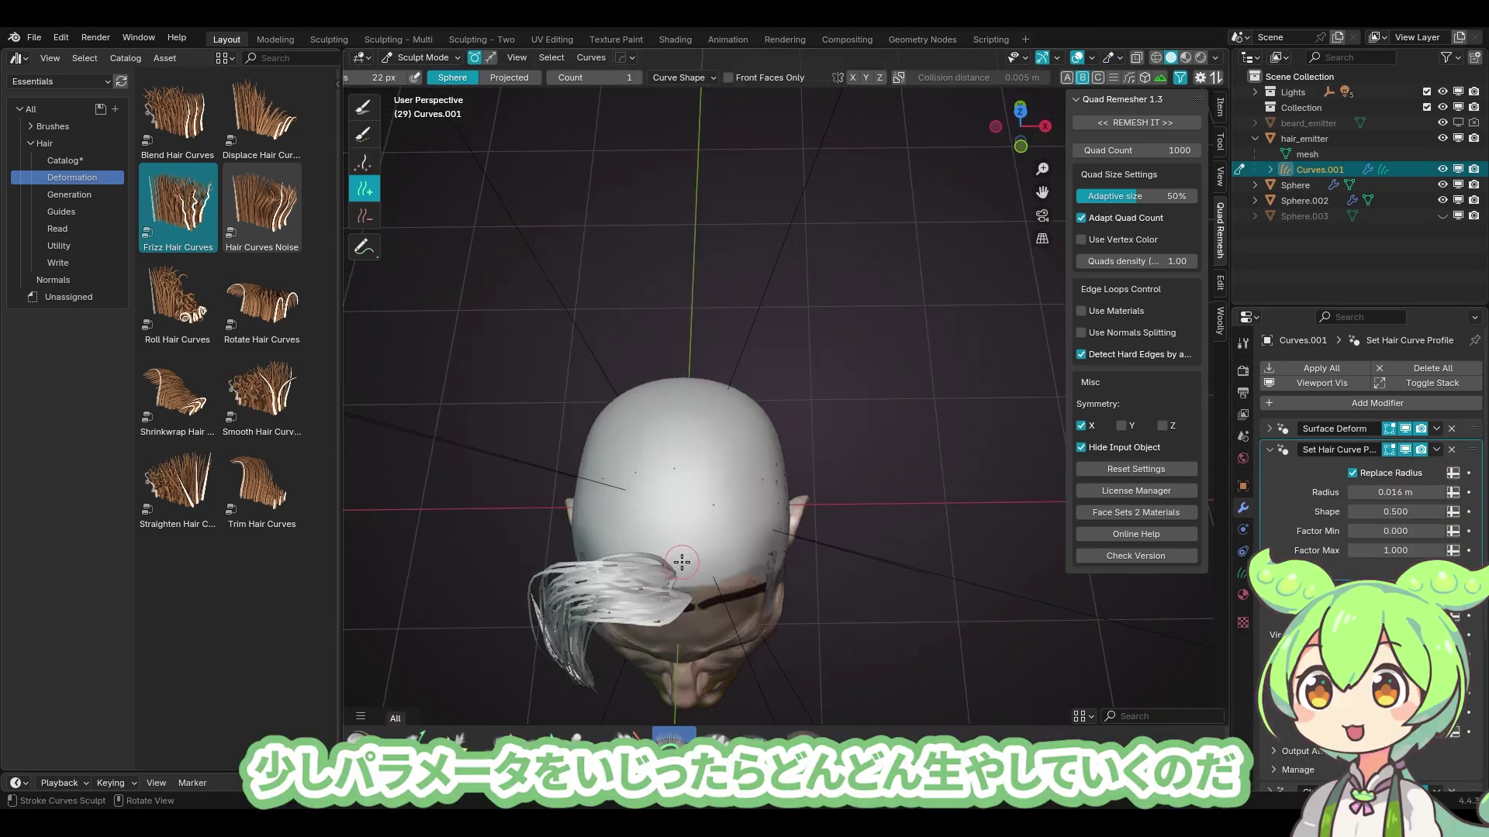
Add more hair curves along the scalp's parting and duplicate the Curves.001 hair object in place.
{"action": "left_click_drag", "start_coordinate": [590, 465], "coordinate": [622, 405]}
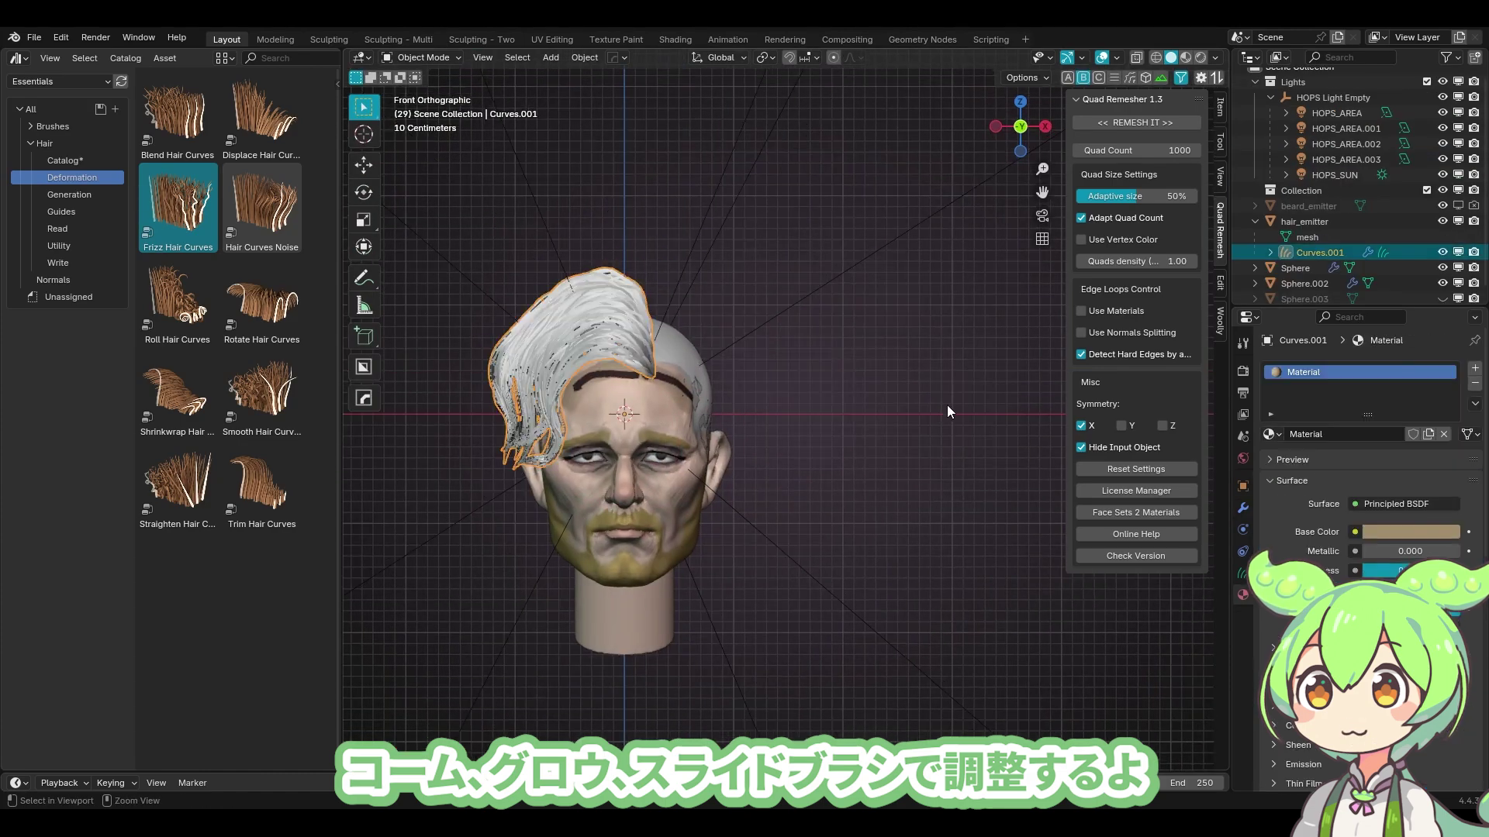
{"action": "key", "text": "shift+d"}
{"action": "key", "text": "Escape"}
{"action": "left_click", "coordinate": [742, 416]}
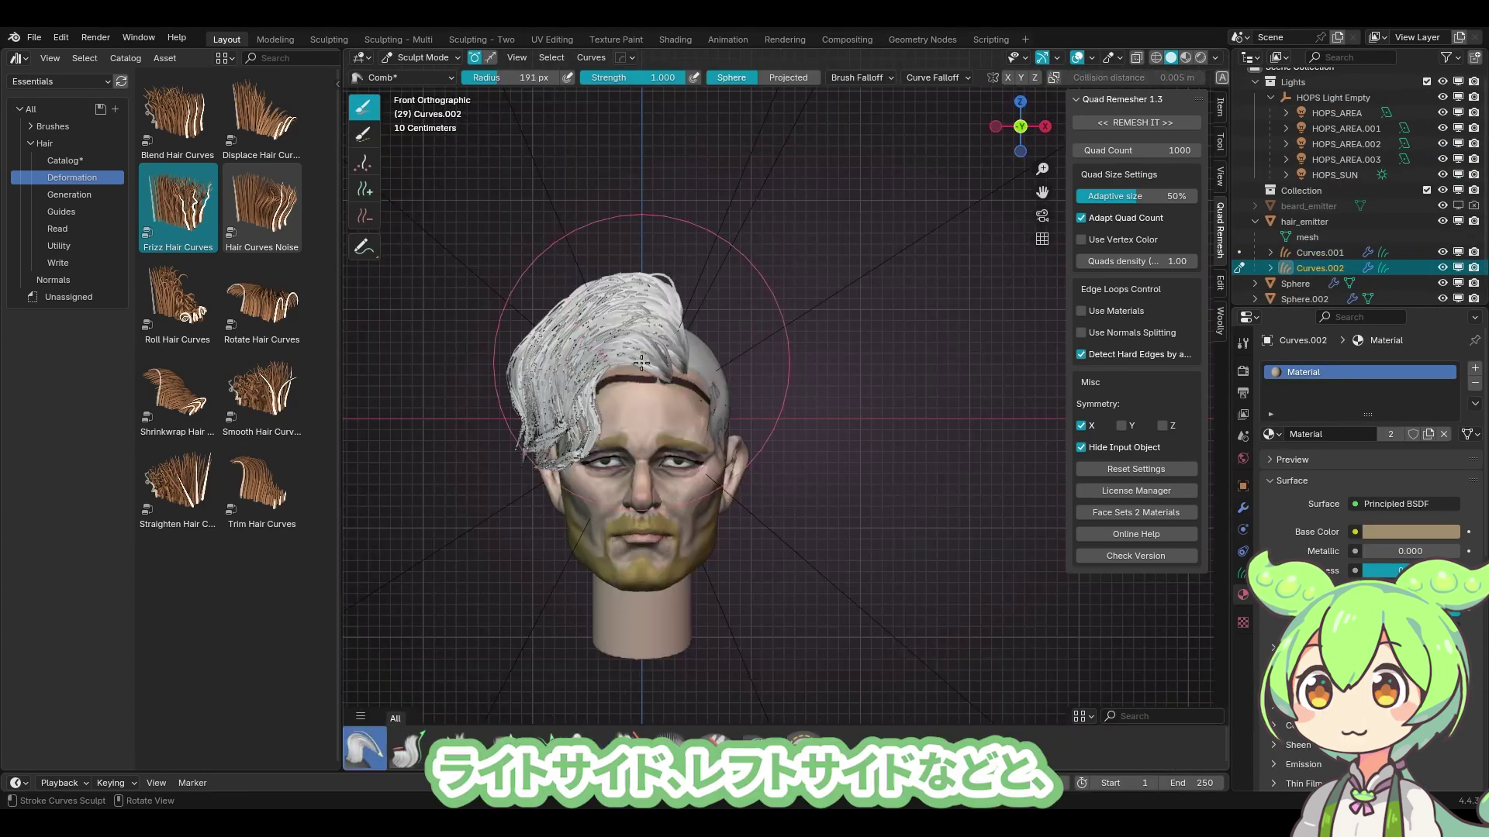
Comb the Curves.002 hair down and outward on the opposite side of the head from Curves.001.
{"action": "mouse_move", "coordinate": [731, 349]}
{"action": "left_mouse_down"}
{"action": "mouse_move", "coordinate": [757, 332]}
{"action": "mouse_move", "coordinate": [685, 361]}
{"action": "mouse_move", "coordinate": [656, 486]}
{"action": "left_mouse_up"}
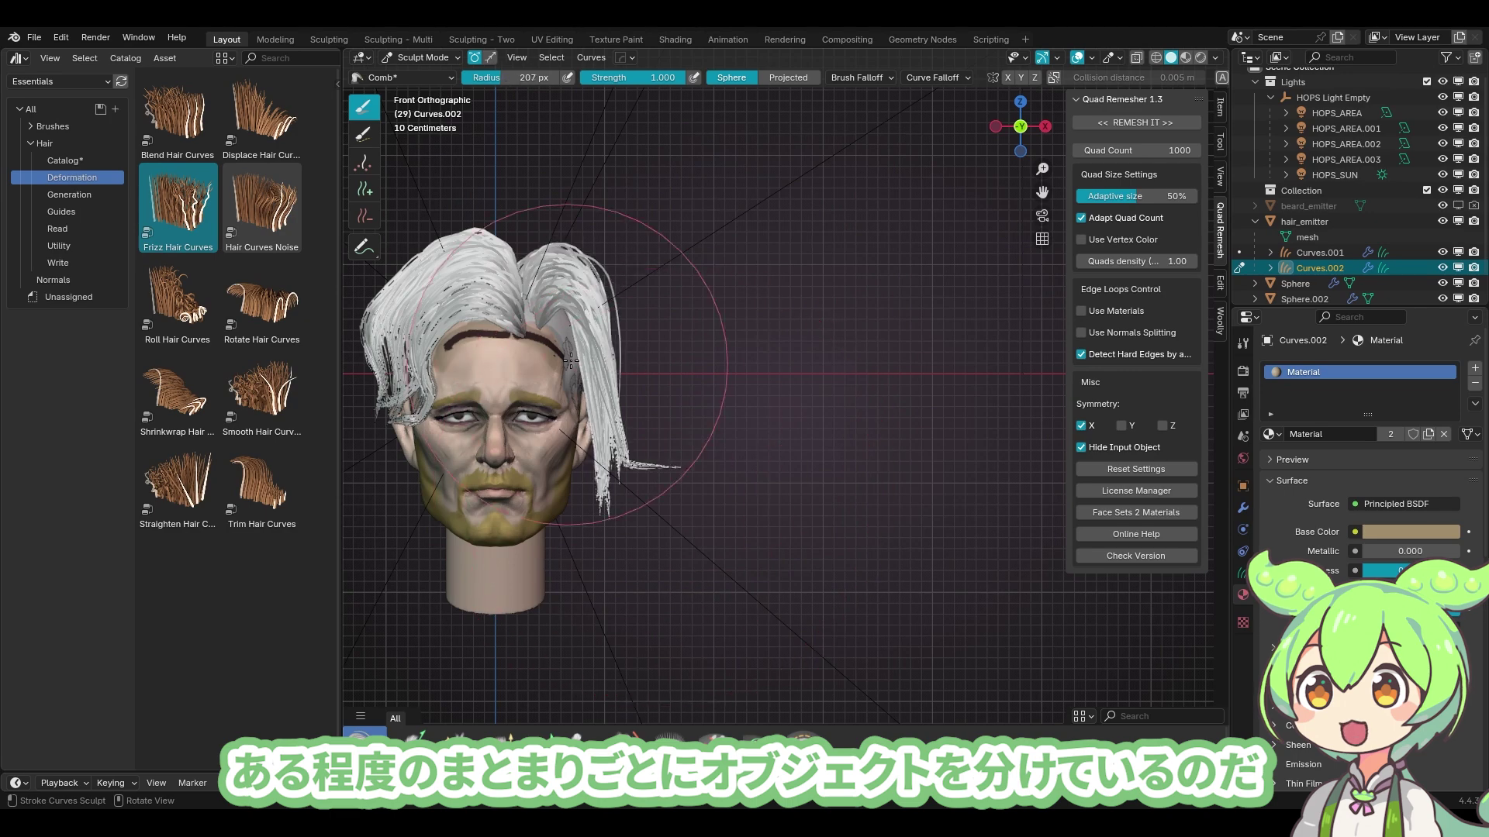
{"action": "middle_click_drag", "start_coordinate": [572, 360], "coordinate": [962, 369]}
{"action": "left_click_drag", "start_coordinate": [632, 372], "coordinate": [691, 362]}
{"action": "key", "text": "f"}
{"action": "left_click", "coordinate": [667, 361]}
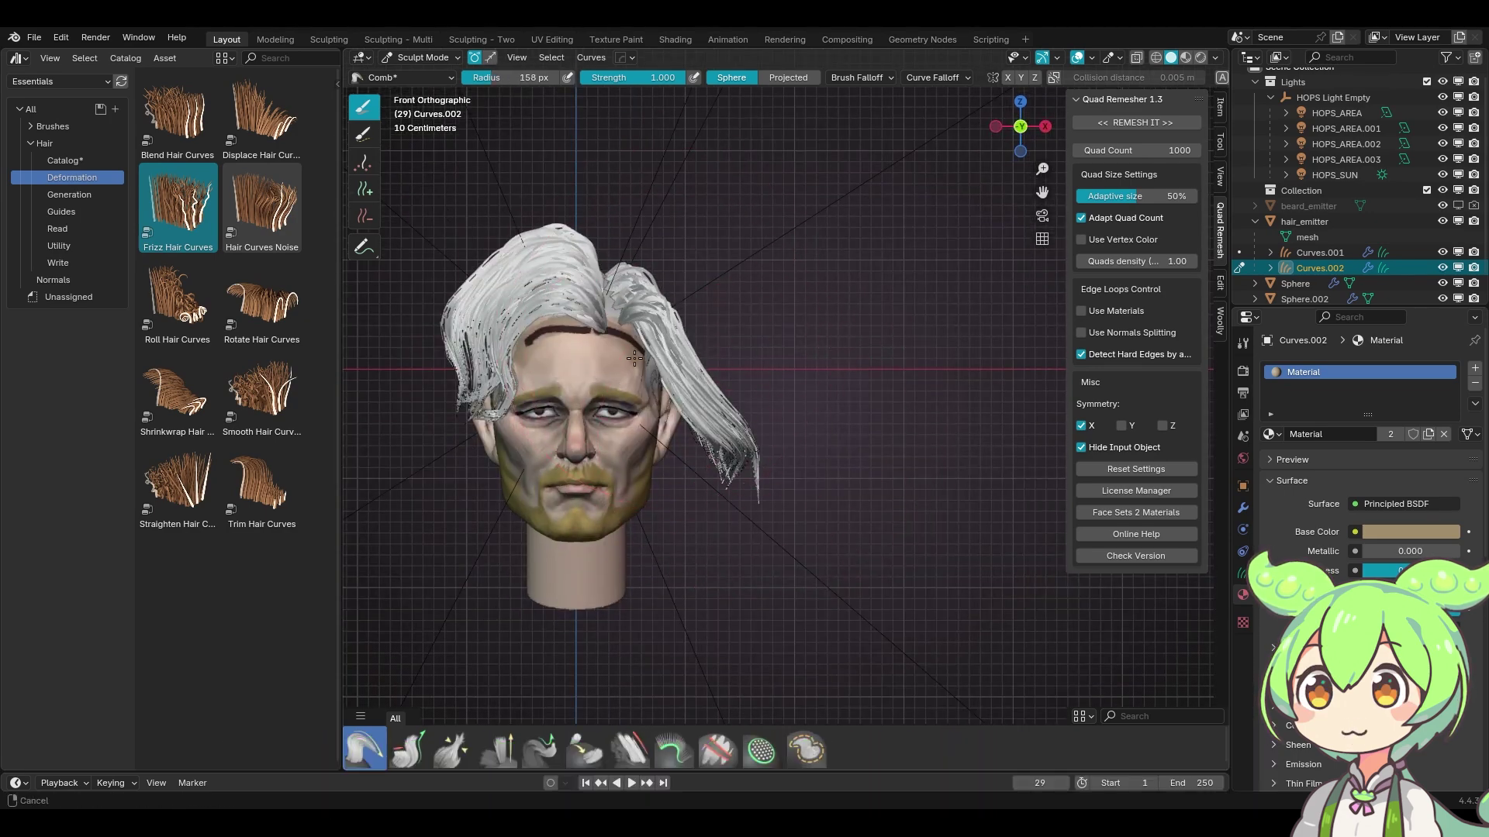
{"action": "mouse_move", "coordinate": [635, 358]}
{"action": "middle_mouse_down"}
{"action": "mouse_move", "coordinate": [776, 364]}
{"action": "mouse_move", "coordinate": [659, 353]}
{"action": "middle_mouse_up"}
{"action": "left_click_drag", "start_coordinate": [659, 353], "coordinate": [713, 366]}
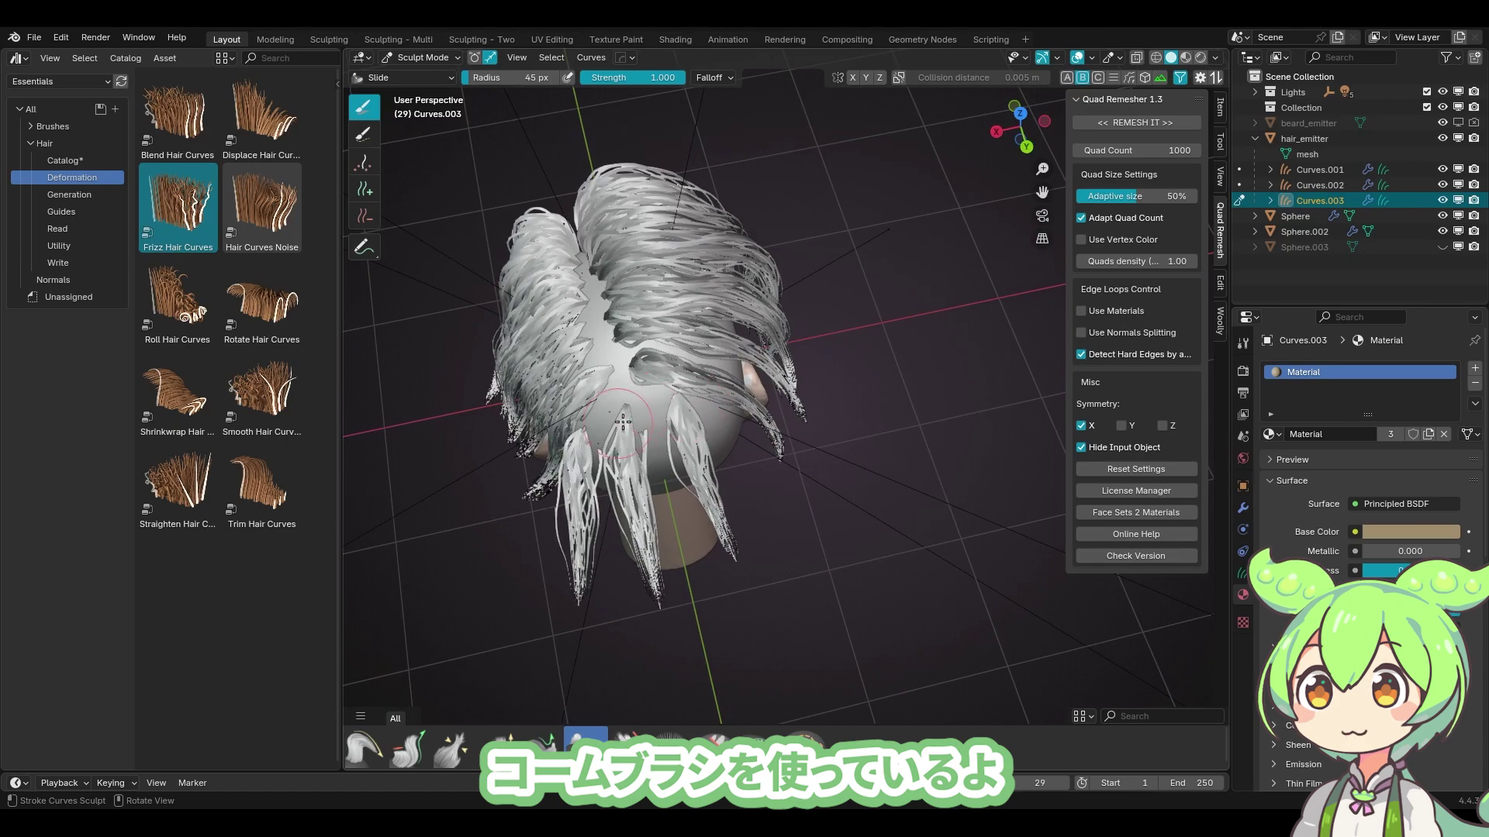
Shape the Curves.003 hair at the back of the head with the Slide and Comb brushes.
{"action": "middle_click_drag", "start_coordinate": [621, 416], "coordinate": [647, 403]}
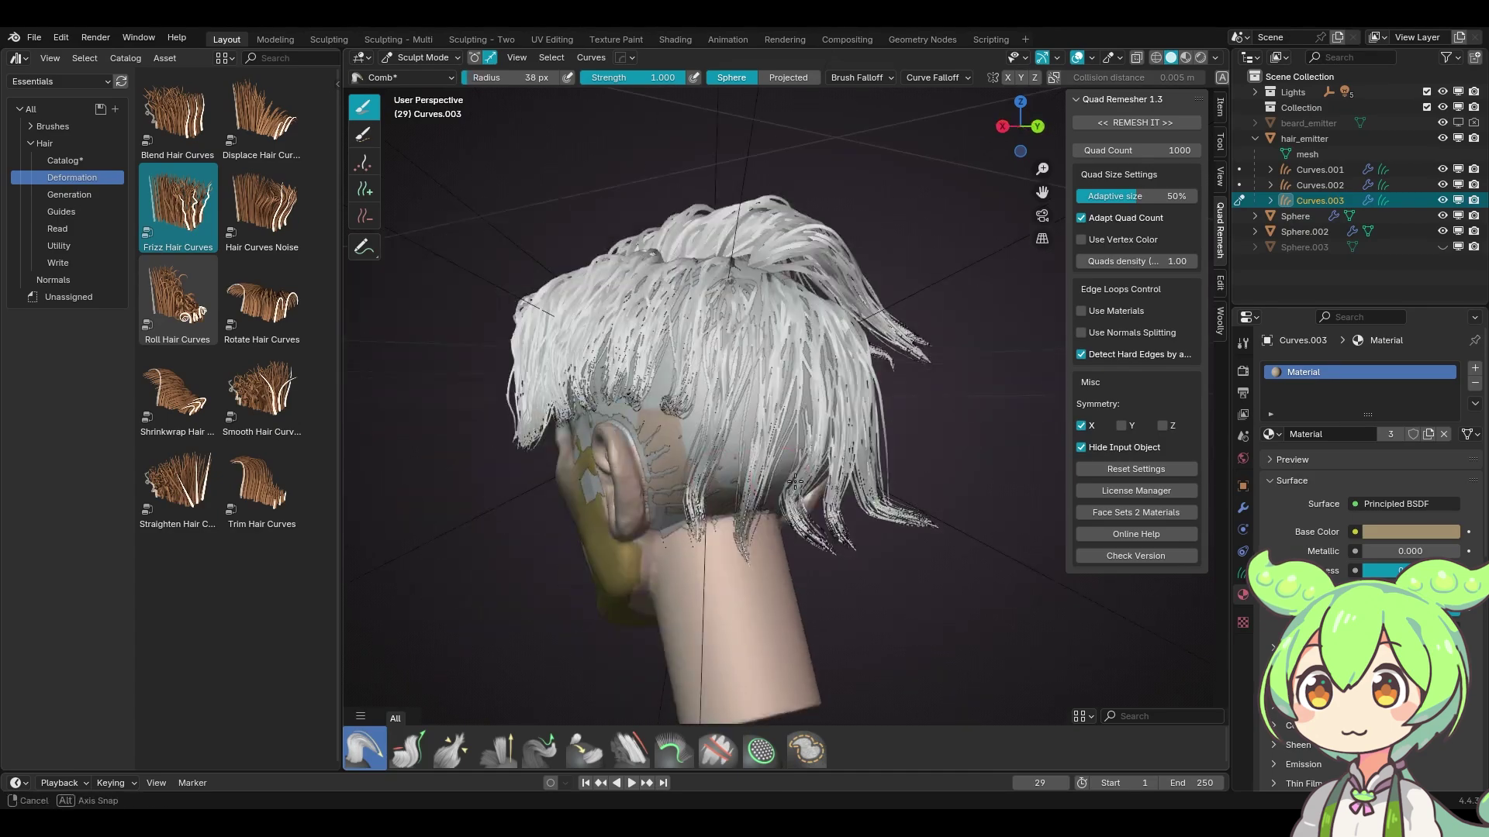
{"action": "middle_click_drag", "start_coordinate": [784, 467], "coordinate": [791, 533]}
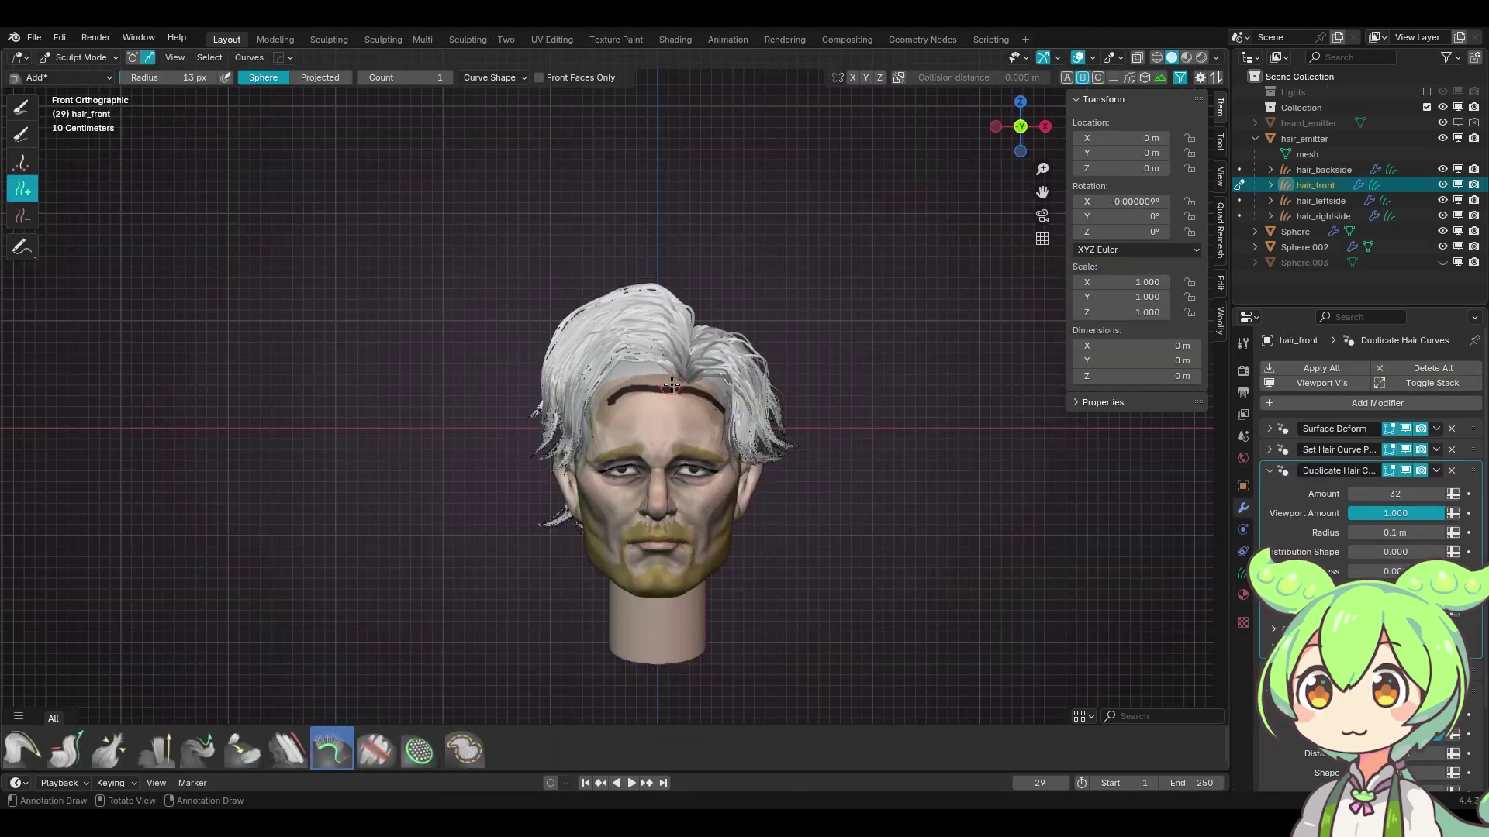
Add hair_front curves along the marked hairline and comb them back and to the side of the forehead.
{"action": "mouse_move", "coordinate": [745, 388]}
{"action": "middle_mouse_down"}
{"action": "mouse_move", "coordinate": [760, 357]}
{"action": "mouse_move", "coordinate": [698, 310]}
{"action": "middle_mouse_up"}
{"action": "key", "text": "KP_1"}
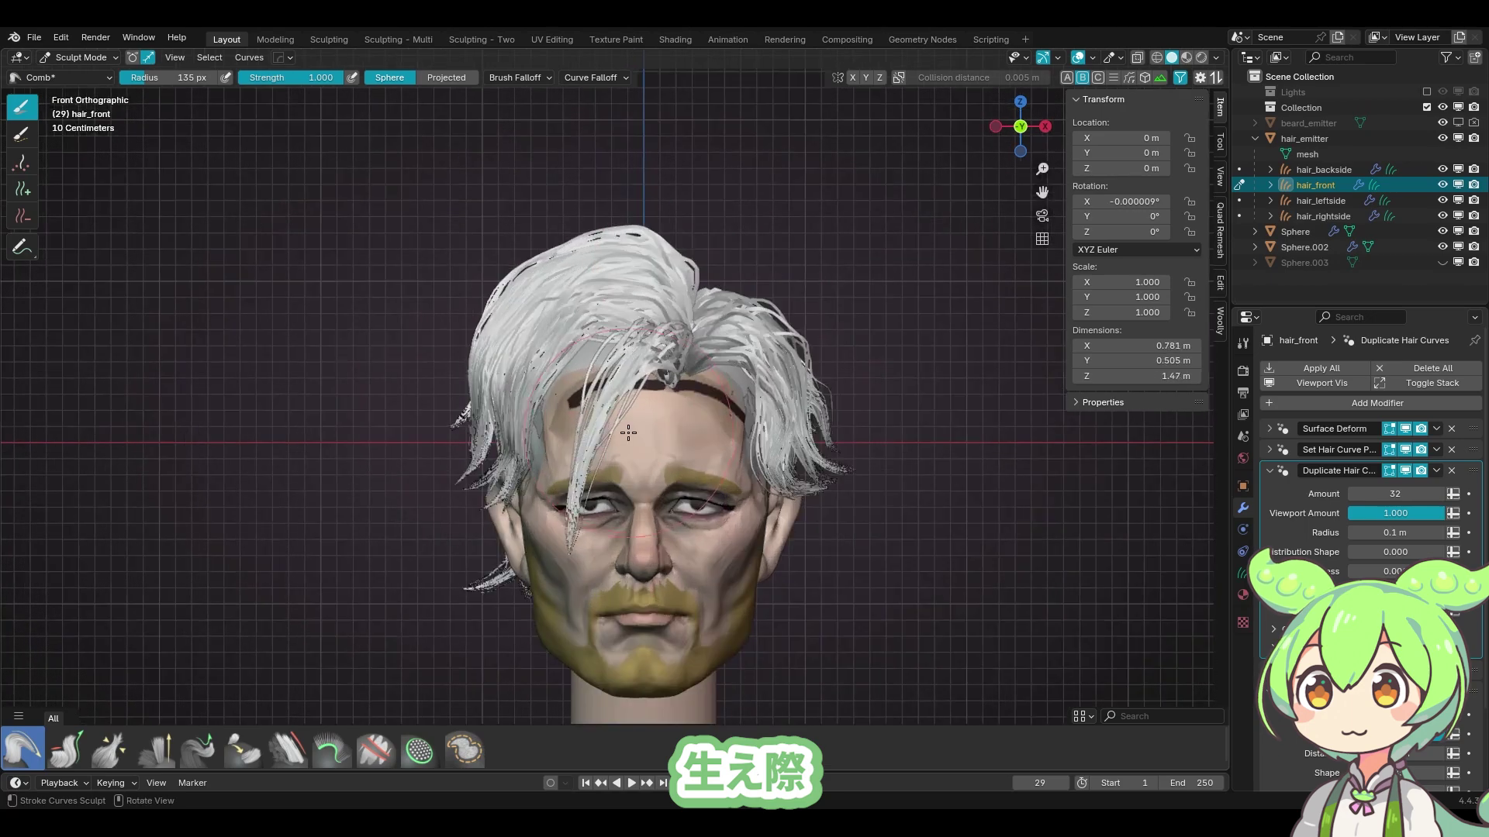
{"action": "middle_click_drag", "start_coordinate": [593, 425], "coordinate": [629, 426]}
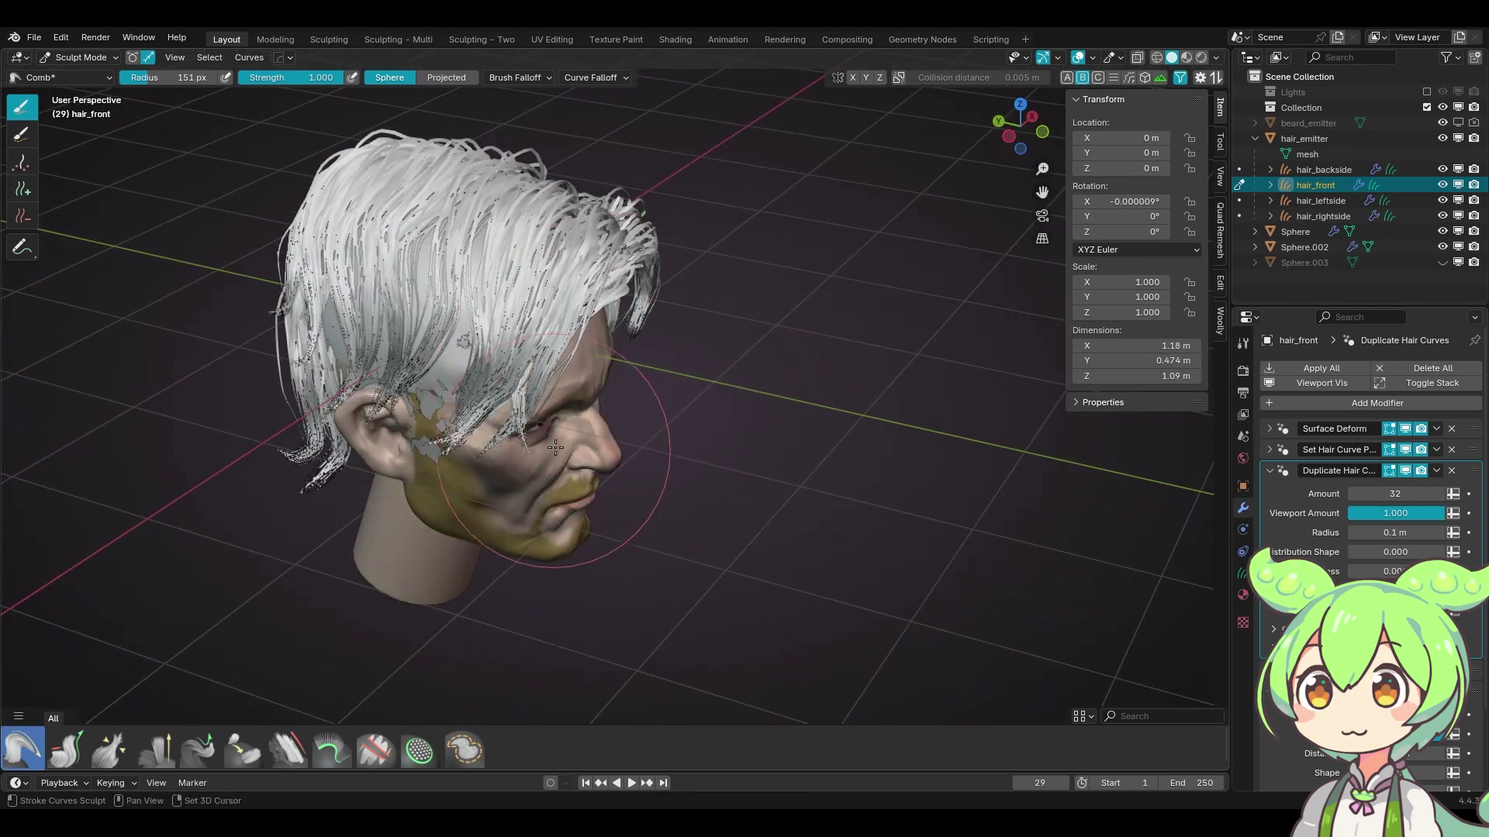
{"action": "key", "text": "KP_1"}
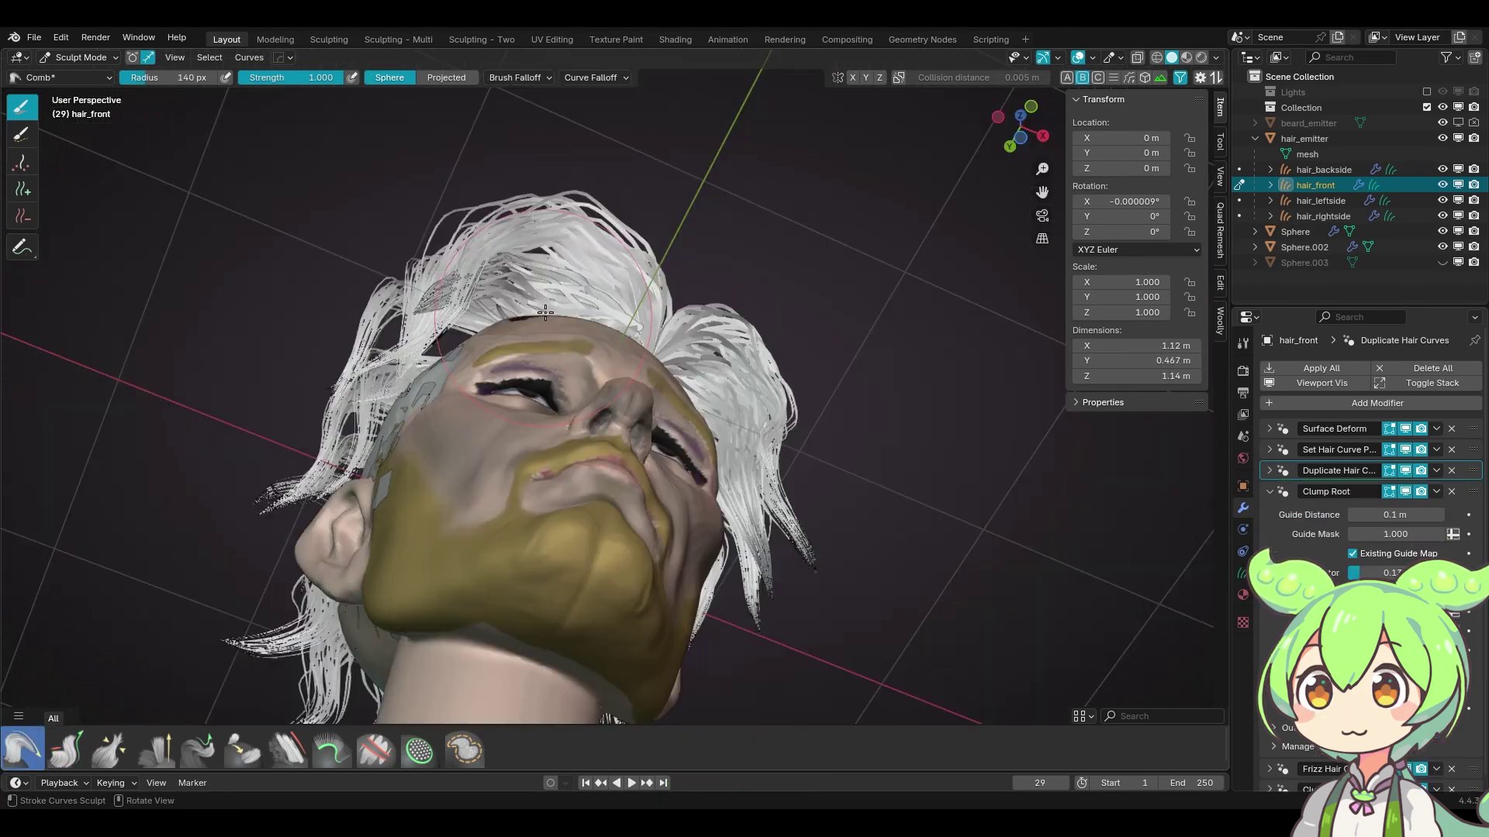
{"action": "mouse_move", "coordinate": [543, 403]}
{"action": "middle_mouse_down"}
{"action": "mouse_move", "coordinate": [535, 449]}
{"action": "mouse_move", "coordinate": [496, 434]}
{"action": "mouse_move", "coordinate": [523, 423]}
{"action": "middle_mouse_up"}
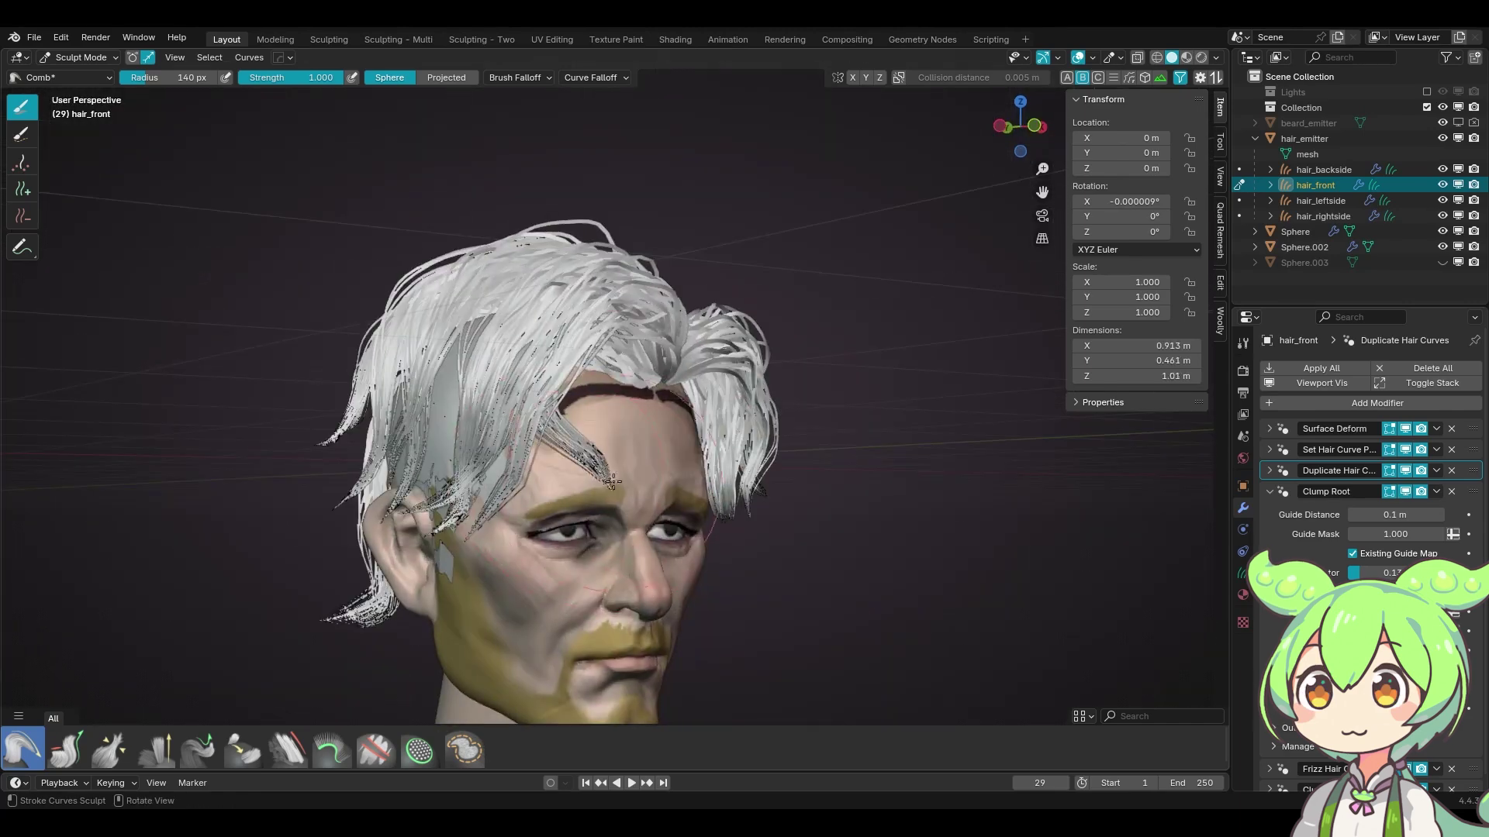
{"action": "key", "text": "KP_1"}
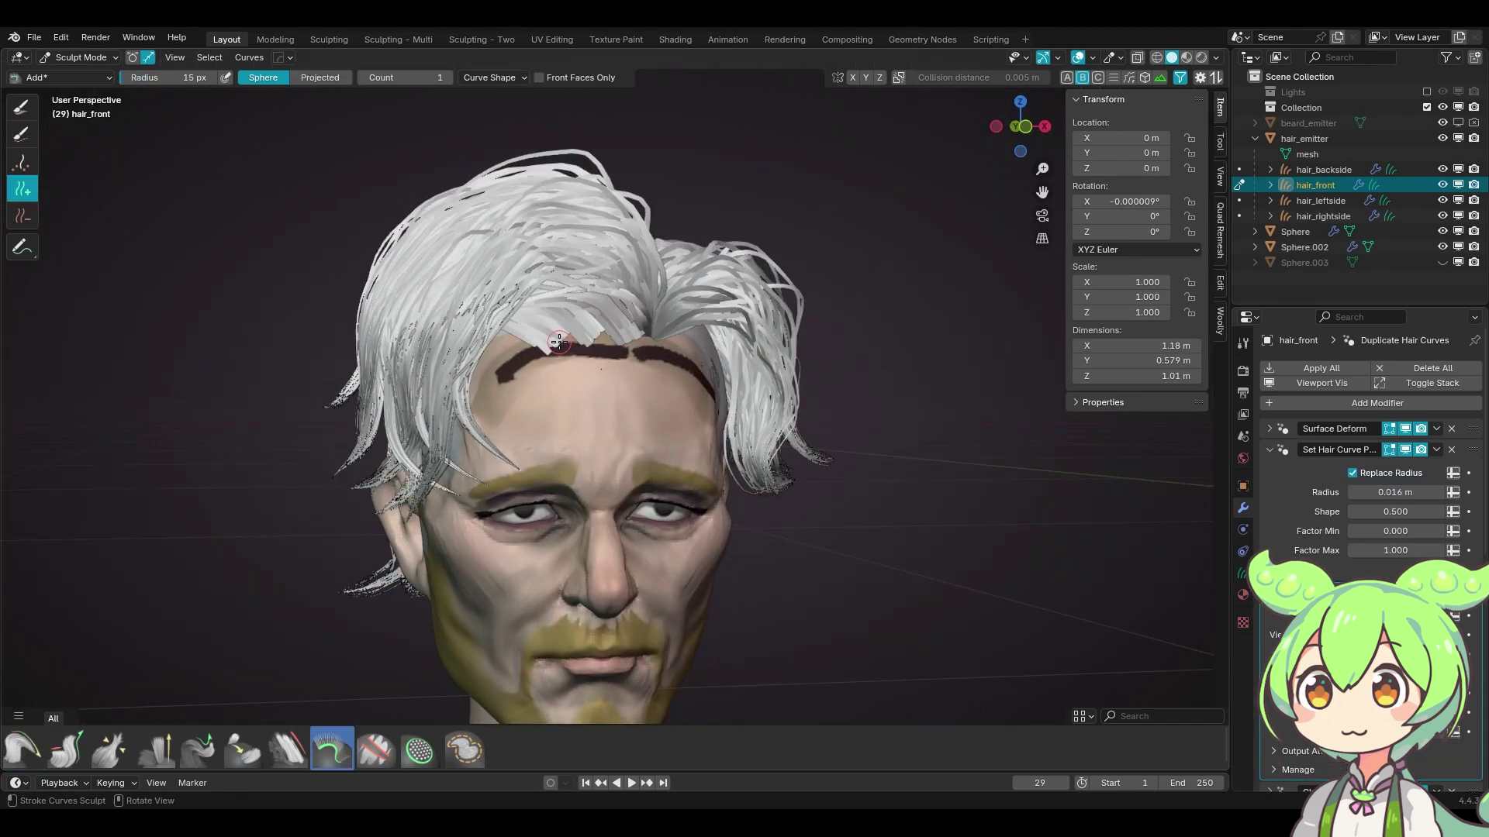
{"action": "key", "text": "KP_1"}
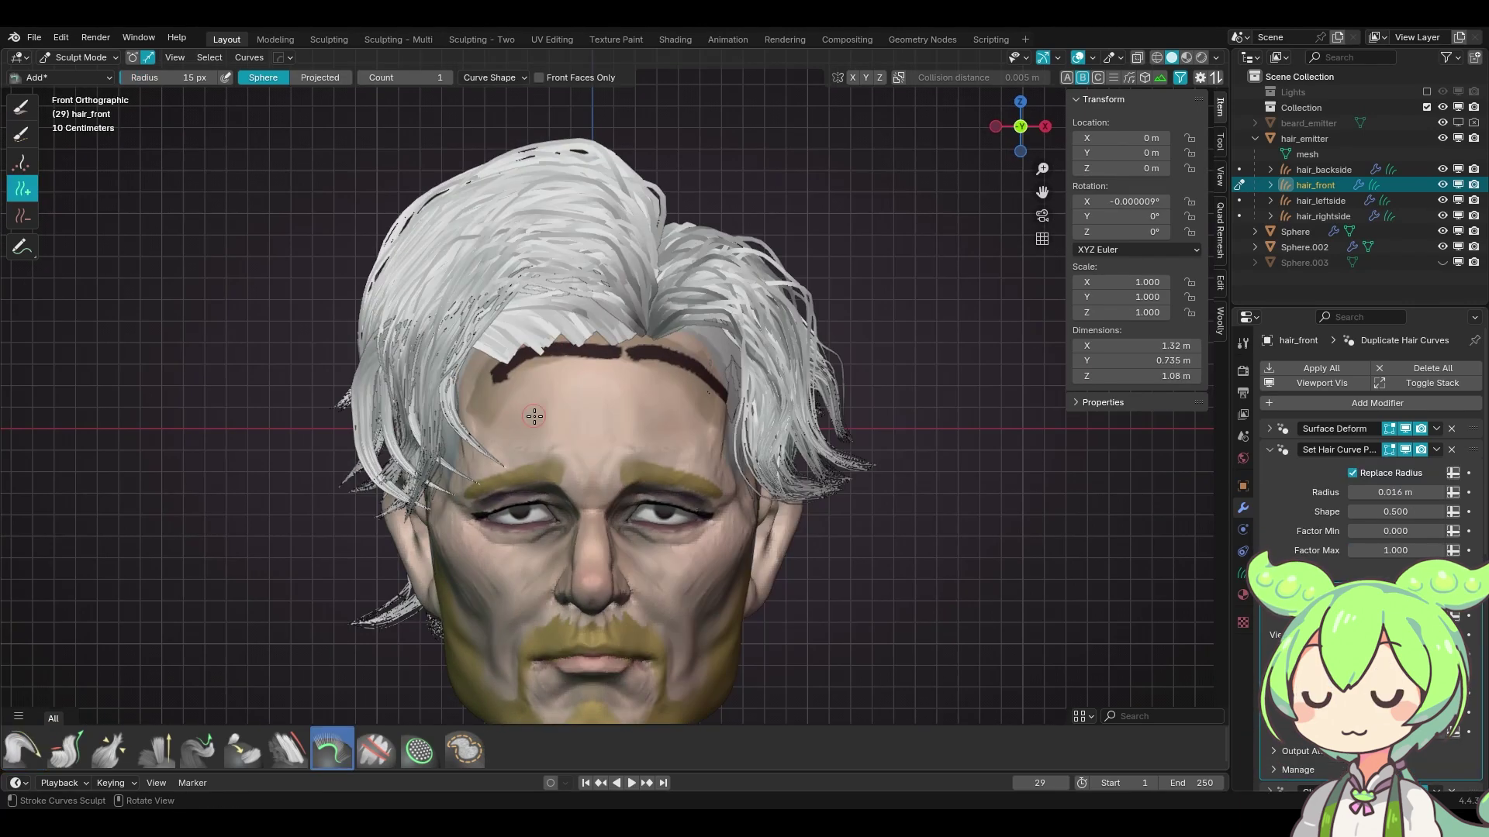
{"action": "middle_click_drag", "start_coordinate": [506, 406], "coordinate": [512, 405]}
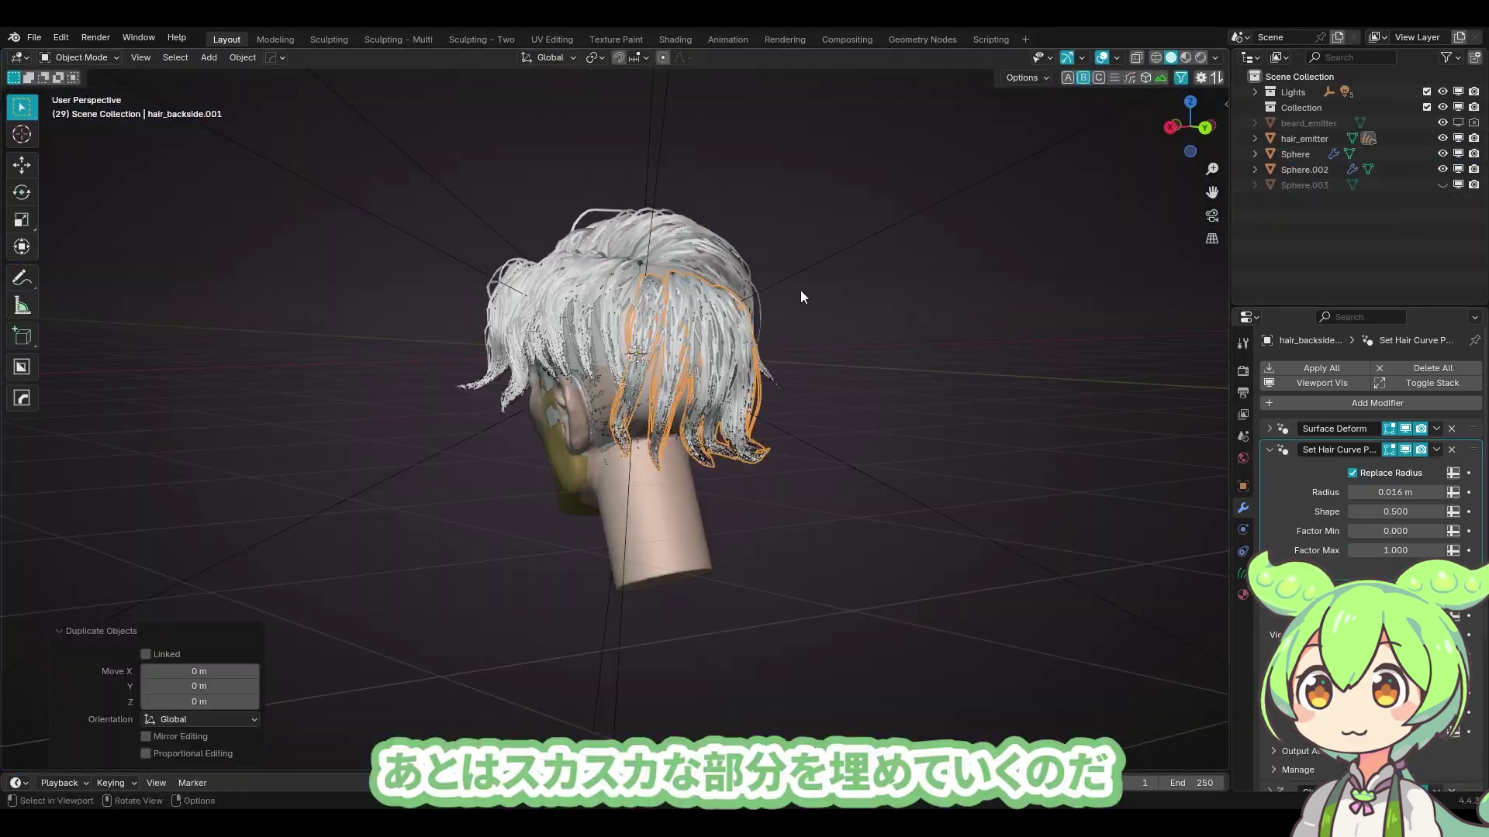
Slide and add tufts in the duplicated hair_backside.001 curves to fill the sparse area at the back of the head.
{"action": "left_click", "coordinate": [780, 449]}
{"action": "mouse_move", "coordinate": [722, 315]}
{"action": "middle_mouse_down"}
{"action": "mouse_move", "coordinate": [731, 365]}
{"action": "mouse_move", "coordinate": [692, 415]}
{"action": "middle_mouse_up"}
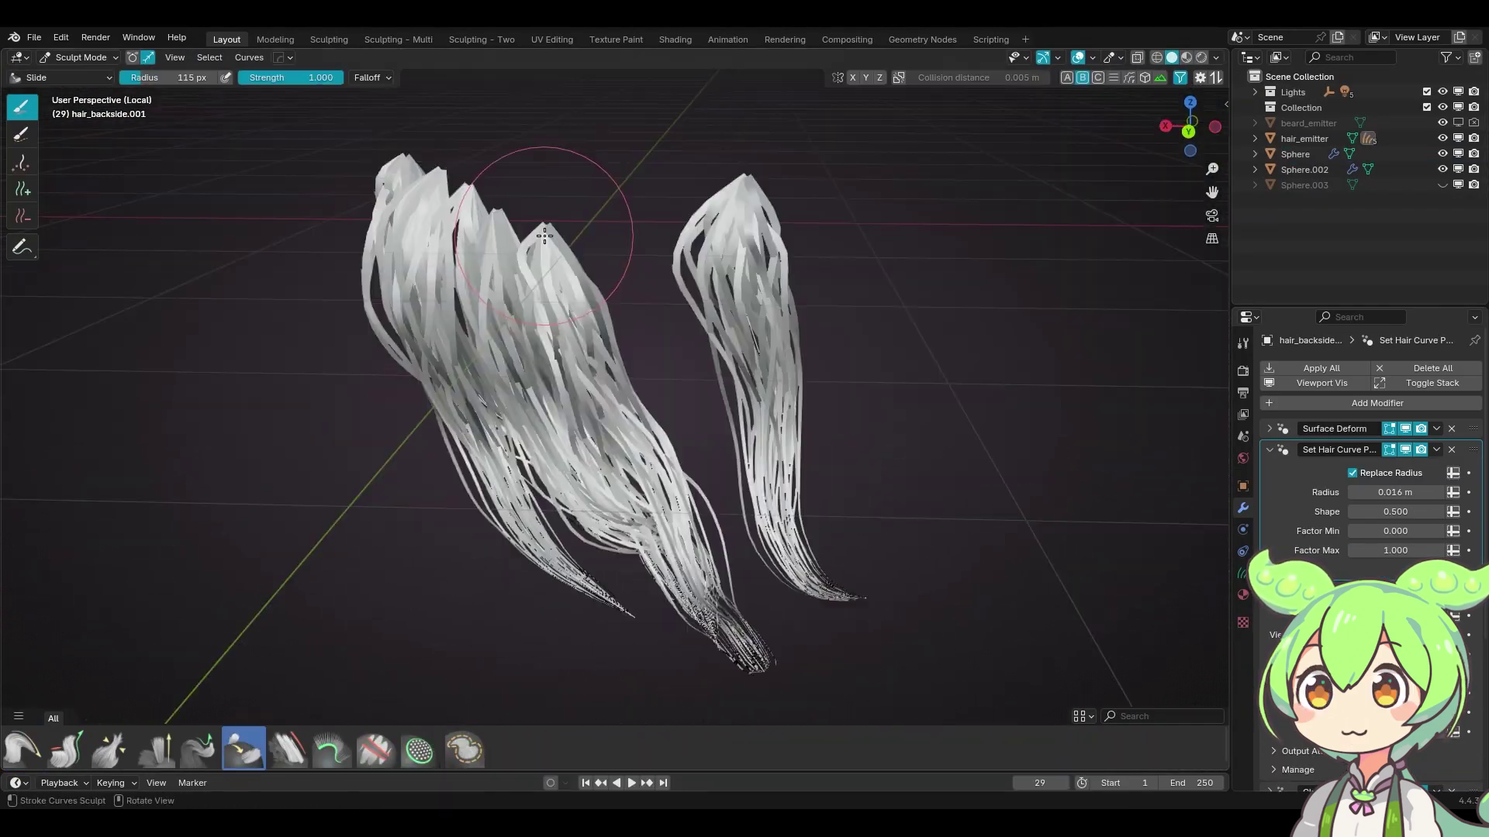
{"action": "scroll", "coordinate": [672, 290], "scroll_direction": "down", "scroll_amount": 2}
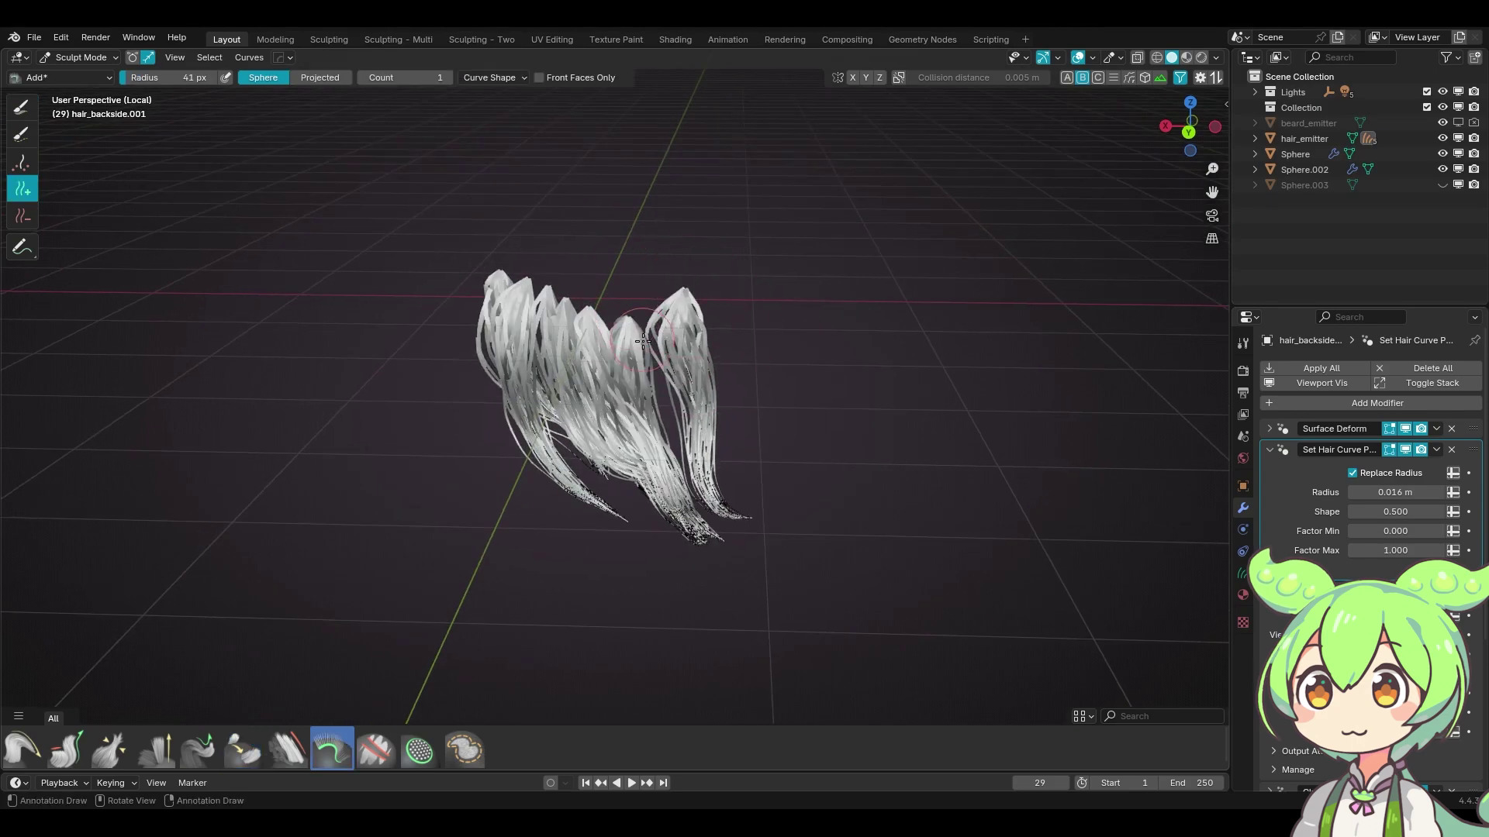
{"action": "middle_click_drag", "start_coordinate": [643, 341], "coordinate": [599, 310]}
{"action": "key", "text": "s"}
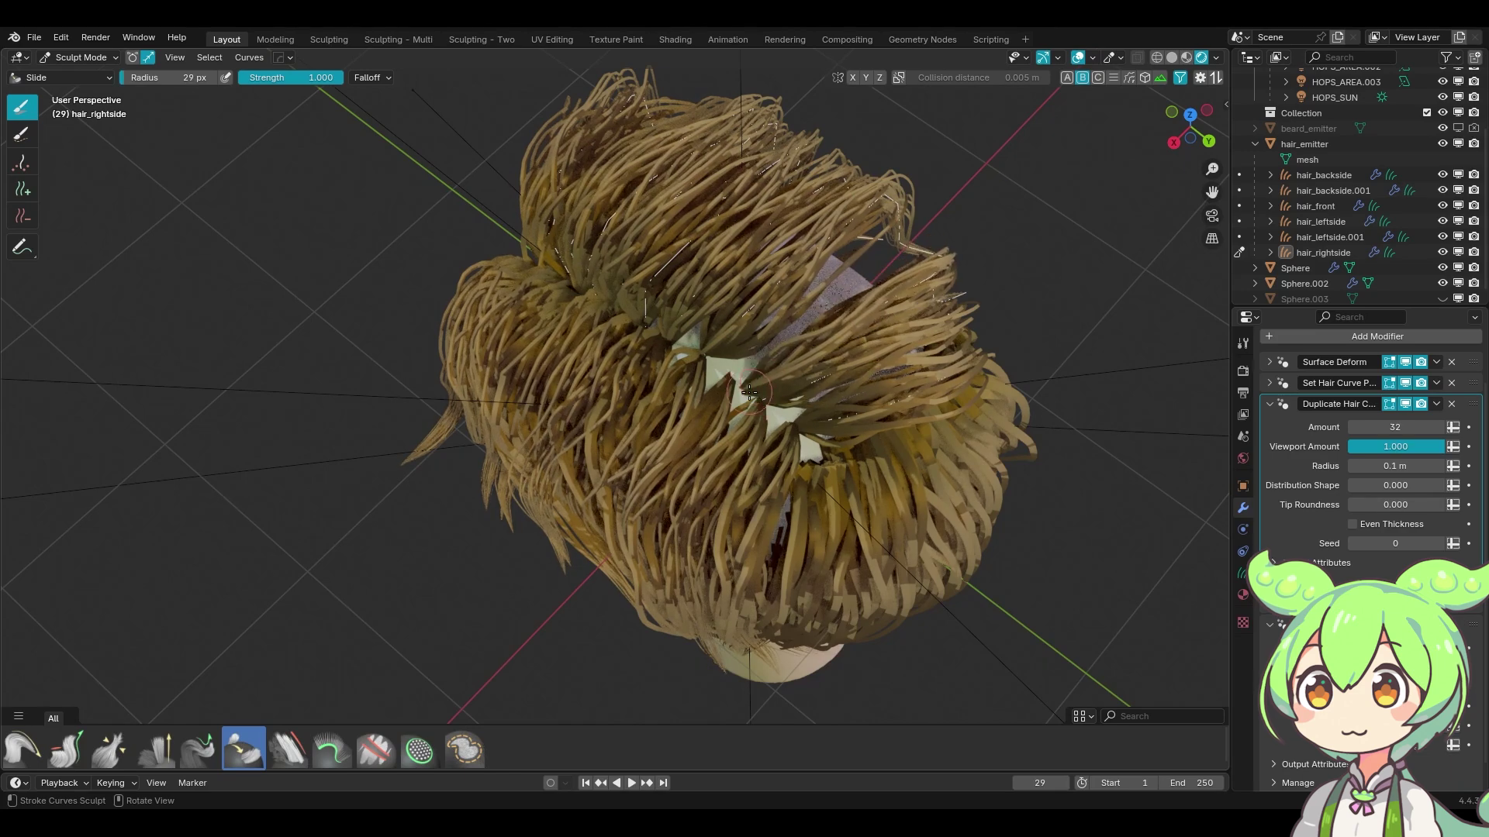
Slide the hair_rightside roots along the parting with a resized Slide brush to close the gaps showing scalp.
{"action": "key", "text": "f"}
{"action": "left_click", "coordinate": [774, 388]}
{"action": "mouse_move", "coordinate": [774, 388]}
{"action": "middle_mouse_down"}
{"action": "mouse_move", "coordinate": [786, 437]}
{"action": "mouse_move", "coordinate": [741, 419]}
{"action": "middle_mouse_up"}
{"action": "key", "text": "f"}
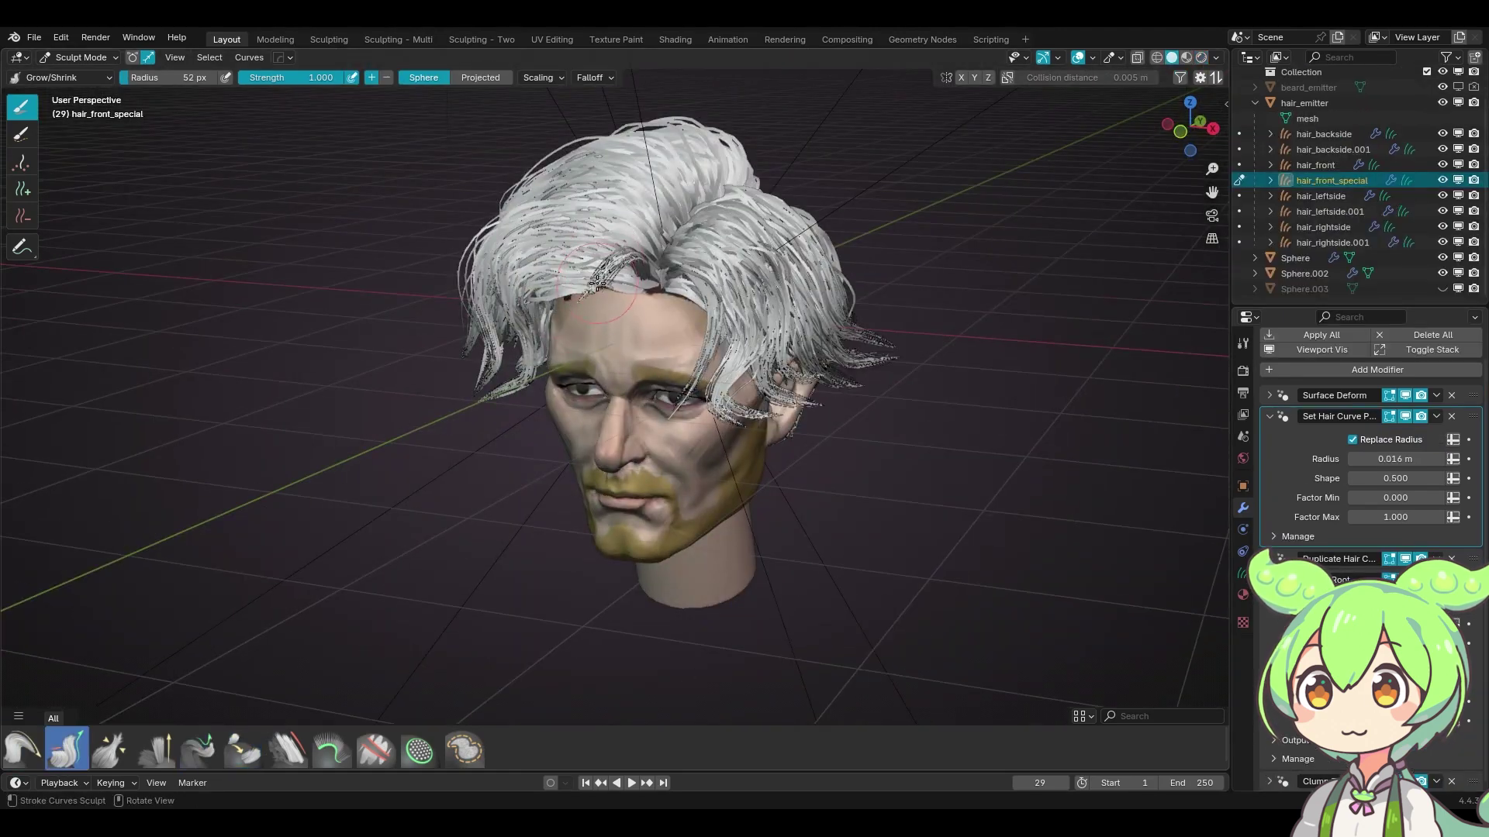
Adjust the length of the hair_front_special lock with Grow/Shrink and comb it at the forehead.
{"action": "middle_click_drag", "start_coordinate": [597, 281], "coordinate": [536, 429], "text": "alt"}
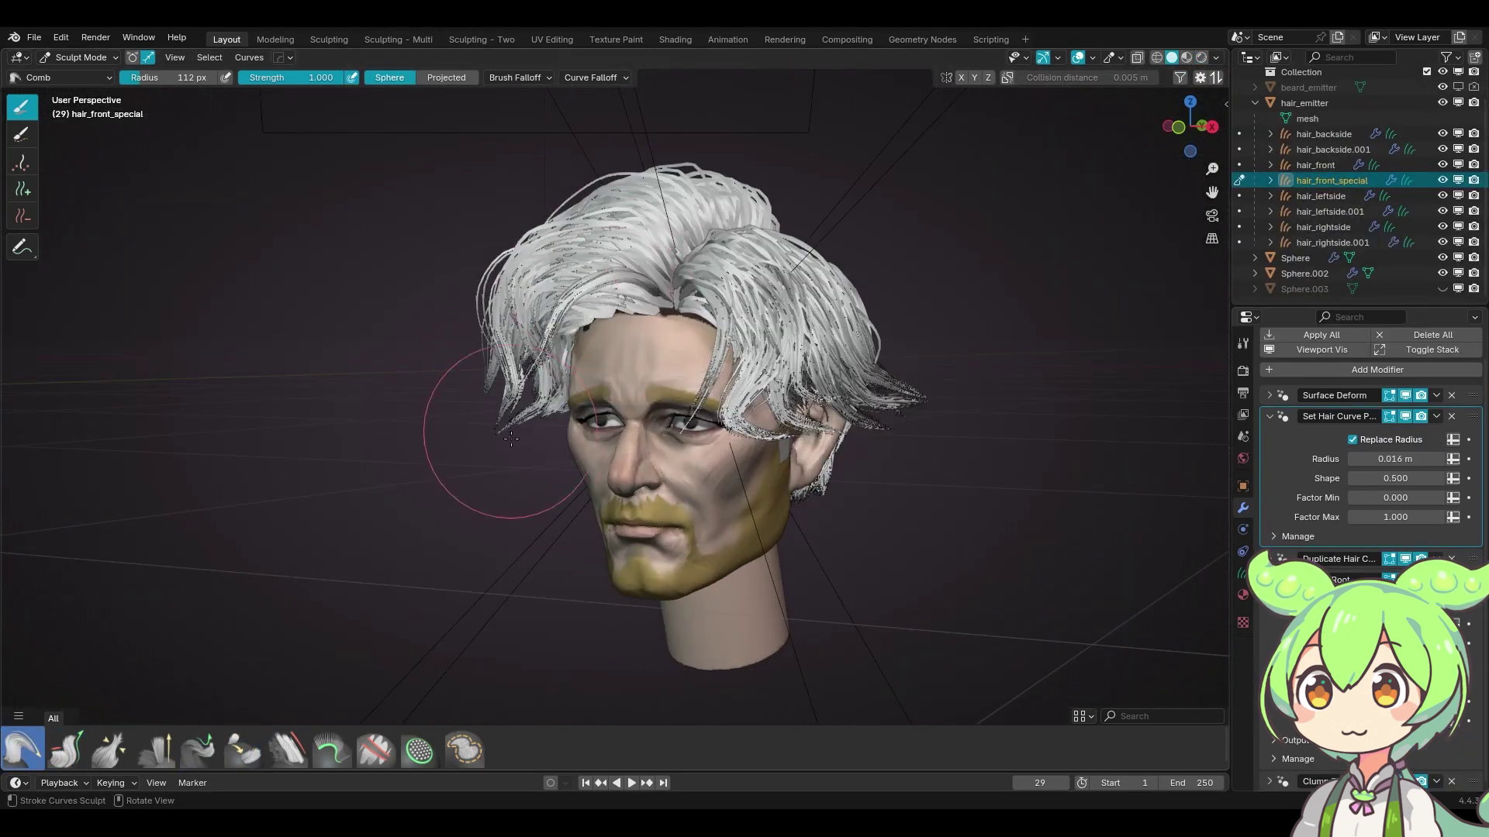
{"action": "middle_click_drag", "start_coordinate": [504, 349], "coordinate": [618, 346], "text": "alt"}
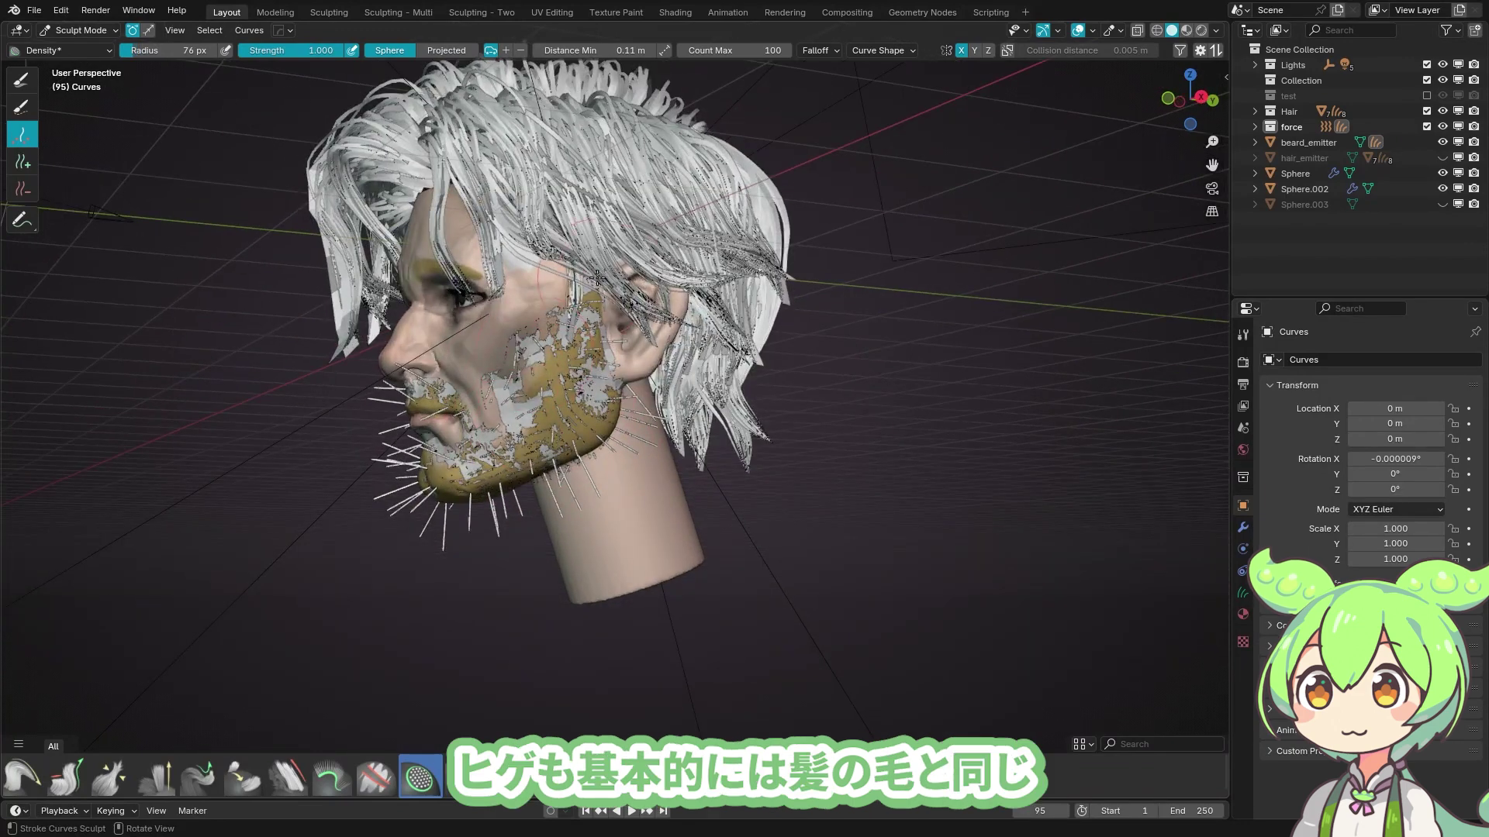
Comb the beard curves downward around the mouth, chin and jaw.
{"action": "key", "text": "KP_1"}
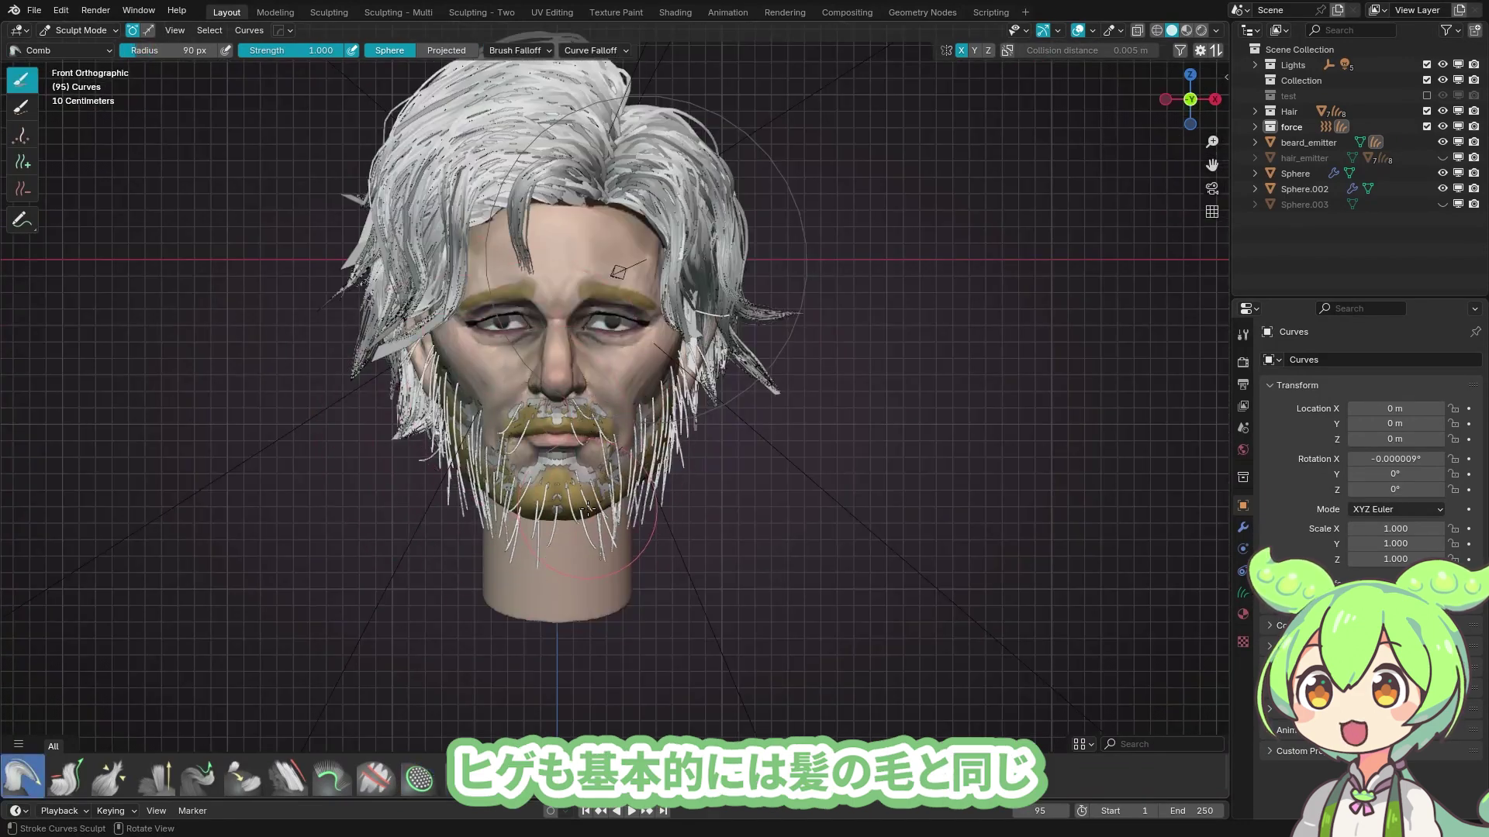
{"action": "middle_click_drag", "start_coordinate": [587, 508], "coordinate": [688, 482]}
{"action": "middle_click_drag", "start_coordinate": [553, 526], "coordinate": [590, 512]}
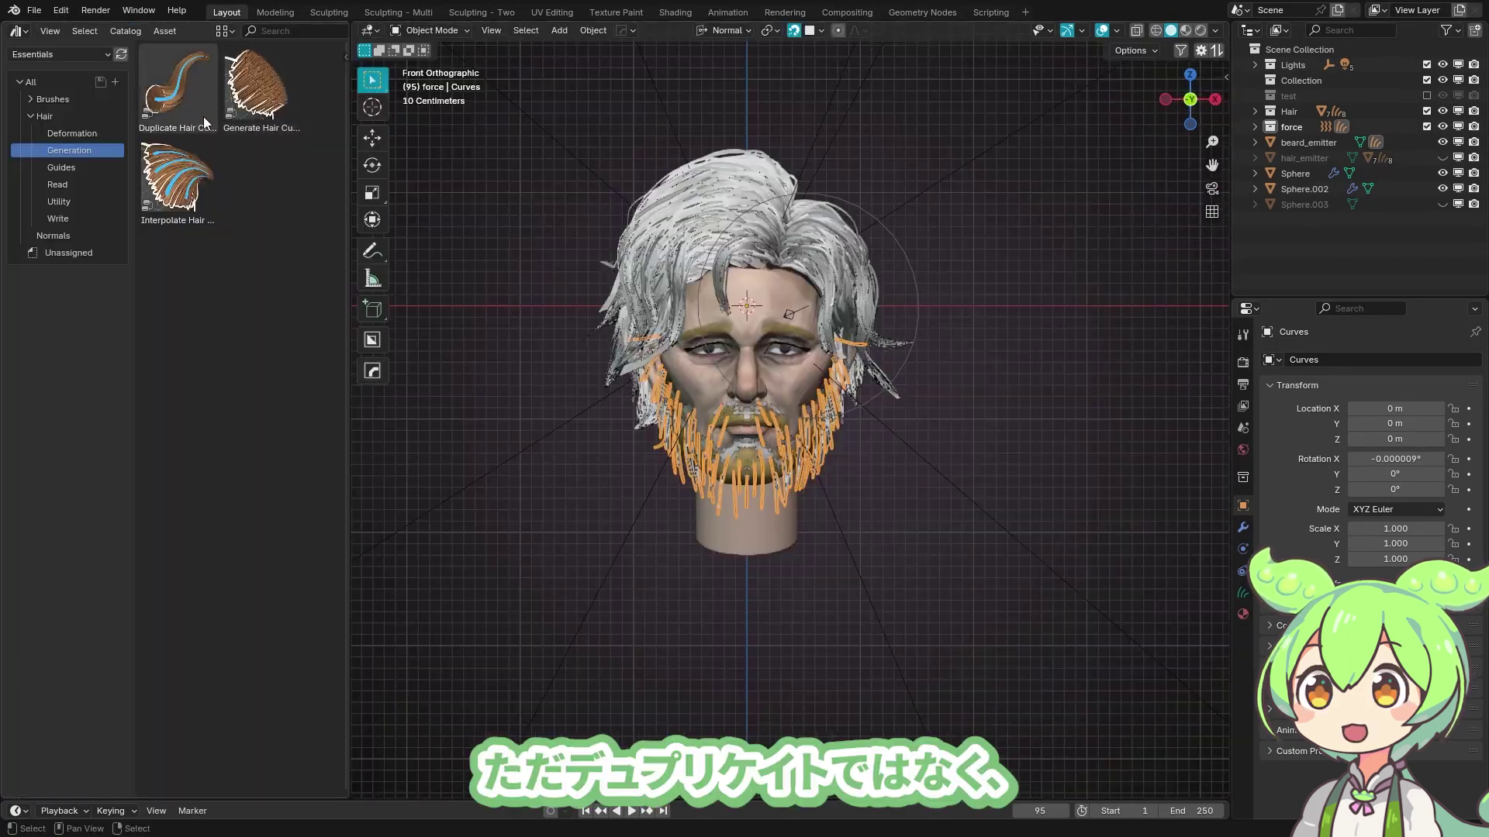
Apply the Interpolate Hair Curves, Clump Hair Curves and Frizz Hair Curves assets to the beard curves.
{"action": "left_click_drag", "start_coordinate": [178, 180], "coordinate": [606, 517]}
{"action": "left_click_drag", "start_coordinate": [606, 517], "coordinate": [606, 517]}
{"action": "left_click", "coordinate": [61, 168]}
{"action": "left_click_drag", "start_coordinate": [262, 87], "coordinate": [395, 113]}
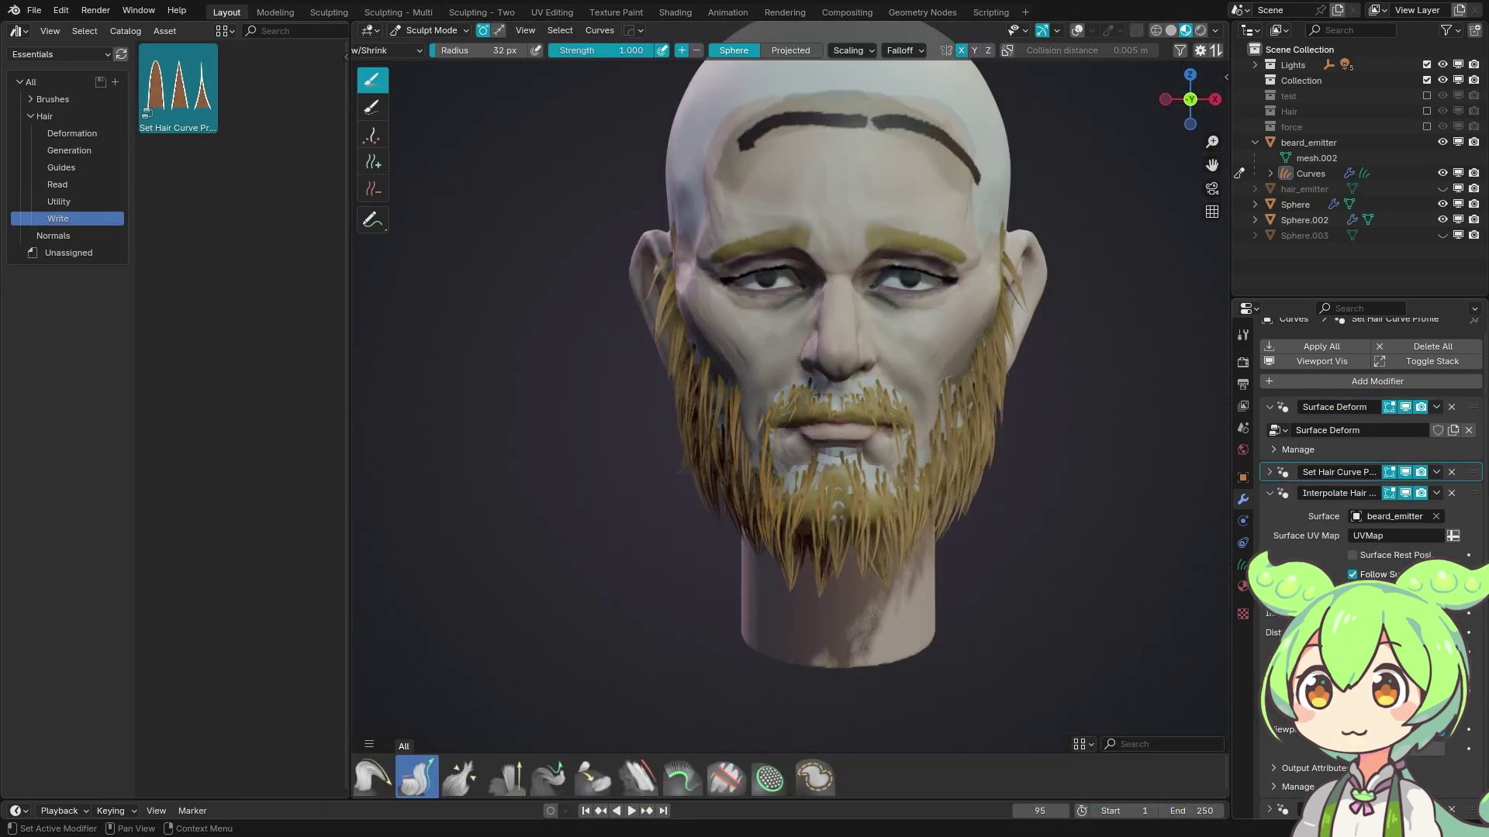
{"action": "left_click_drag", "start_coordinate": [178, 180], "coordinate": [822, 532]}
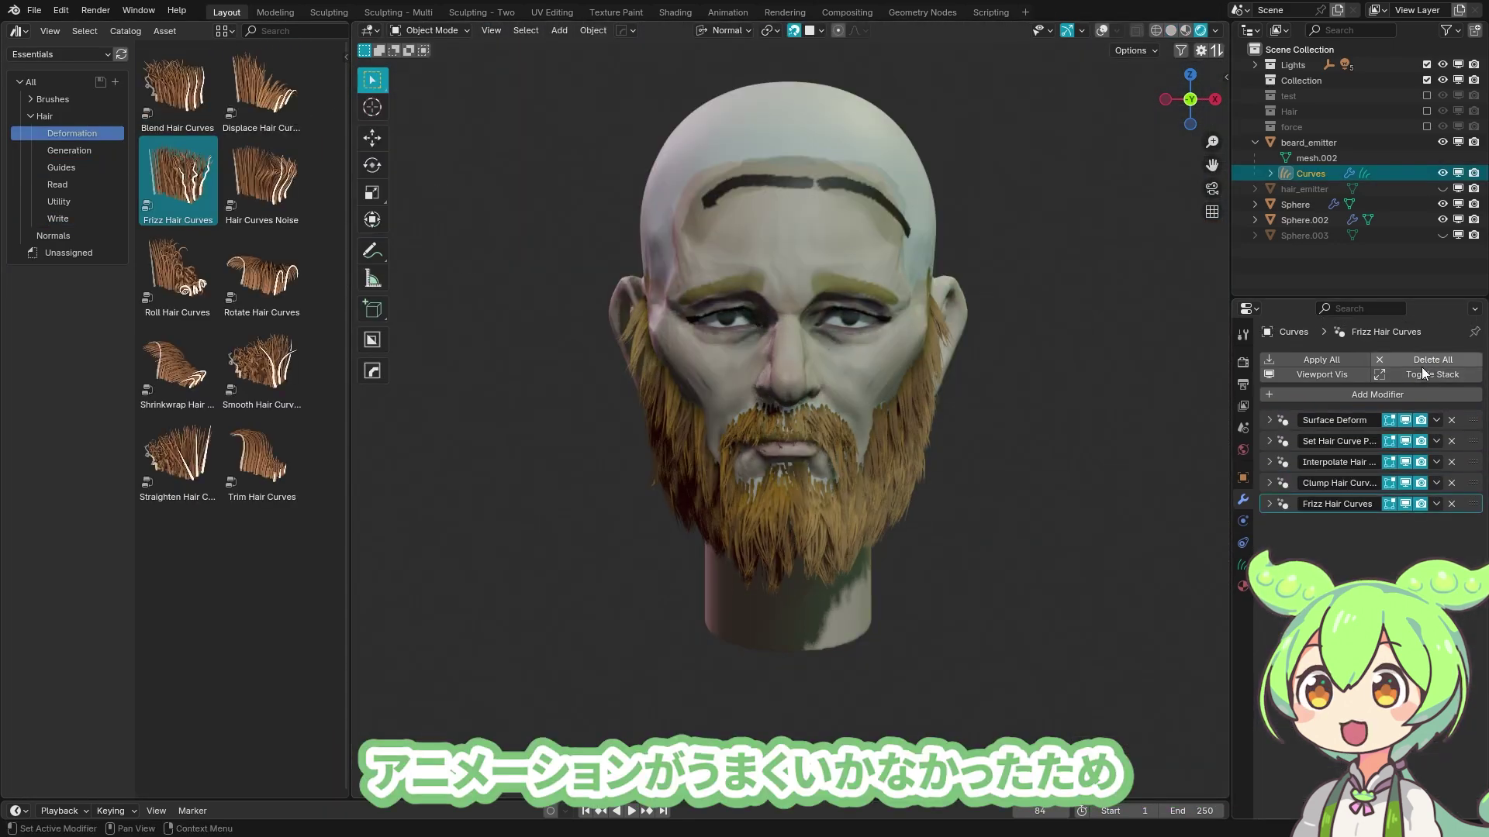
Comb the short Curves.001 hairs on the eyebrow-shaped plane so they slant along its length.
{"action": "left_click_drag", "start_coordinate": [1390, 566], "coordinate": [1391, 566]}
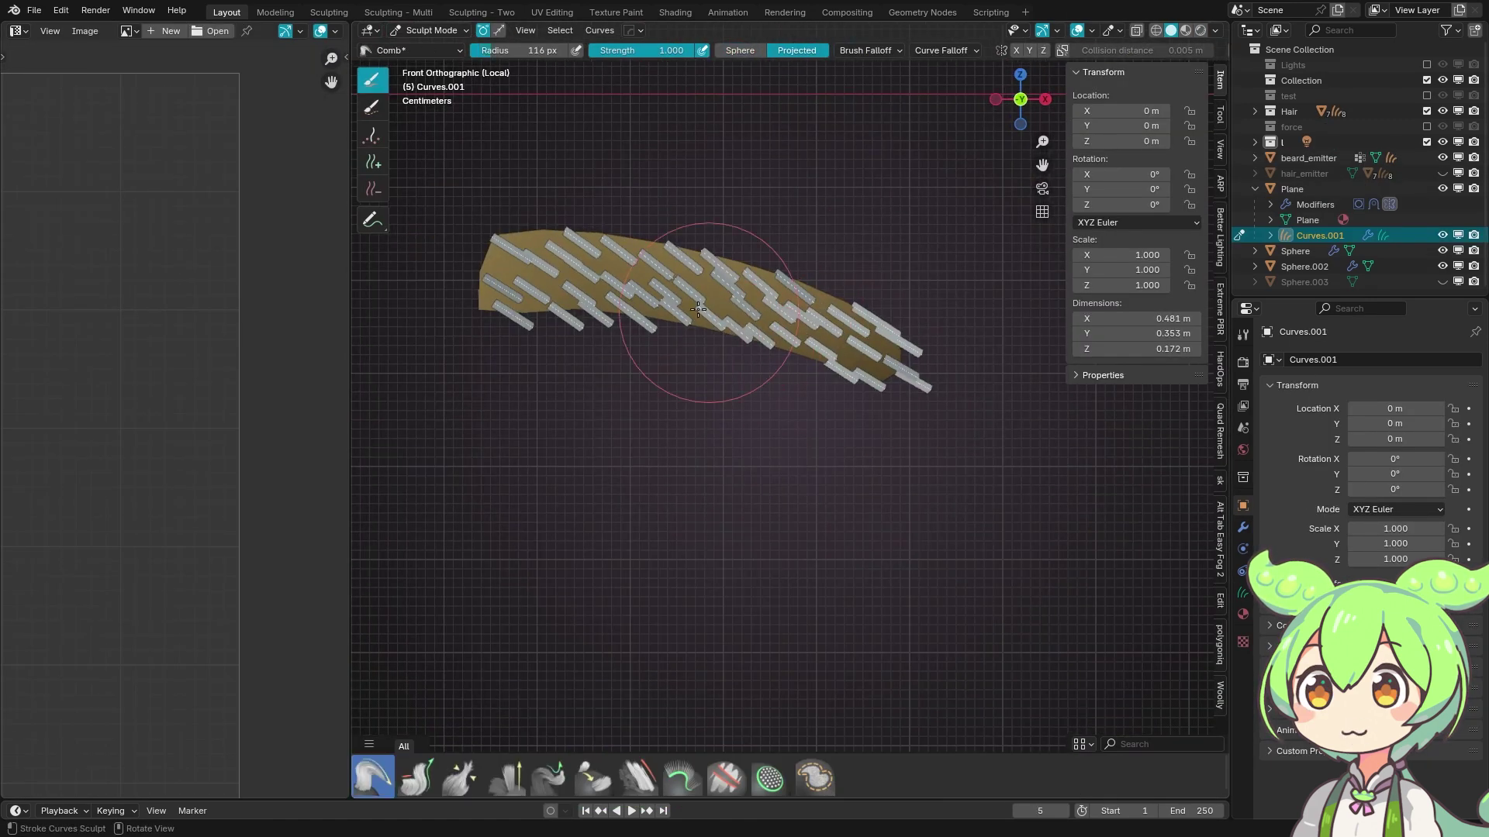
{"action": "mouse_move", "coordinate": [681, 282]}
{"action": "left_mouse_down"}
{"action": "mouse_move", "coordinate": [631, 183]}
{"action": "mouse_move", "coordinate": [871, 326]}
{"action": "mouse_move", "coordinate": [719, 350]}
{"action": "left_mouse_up"}
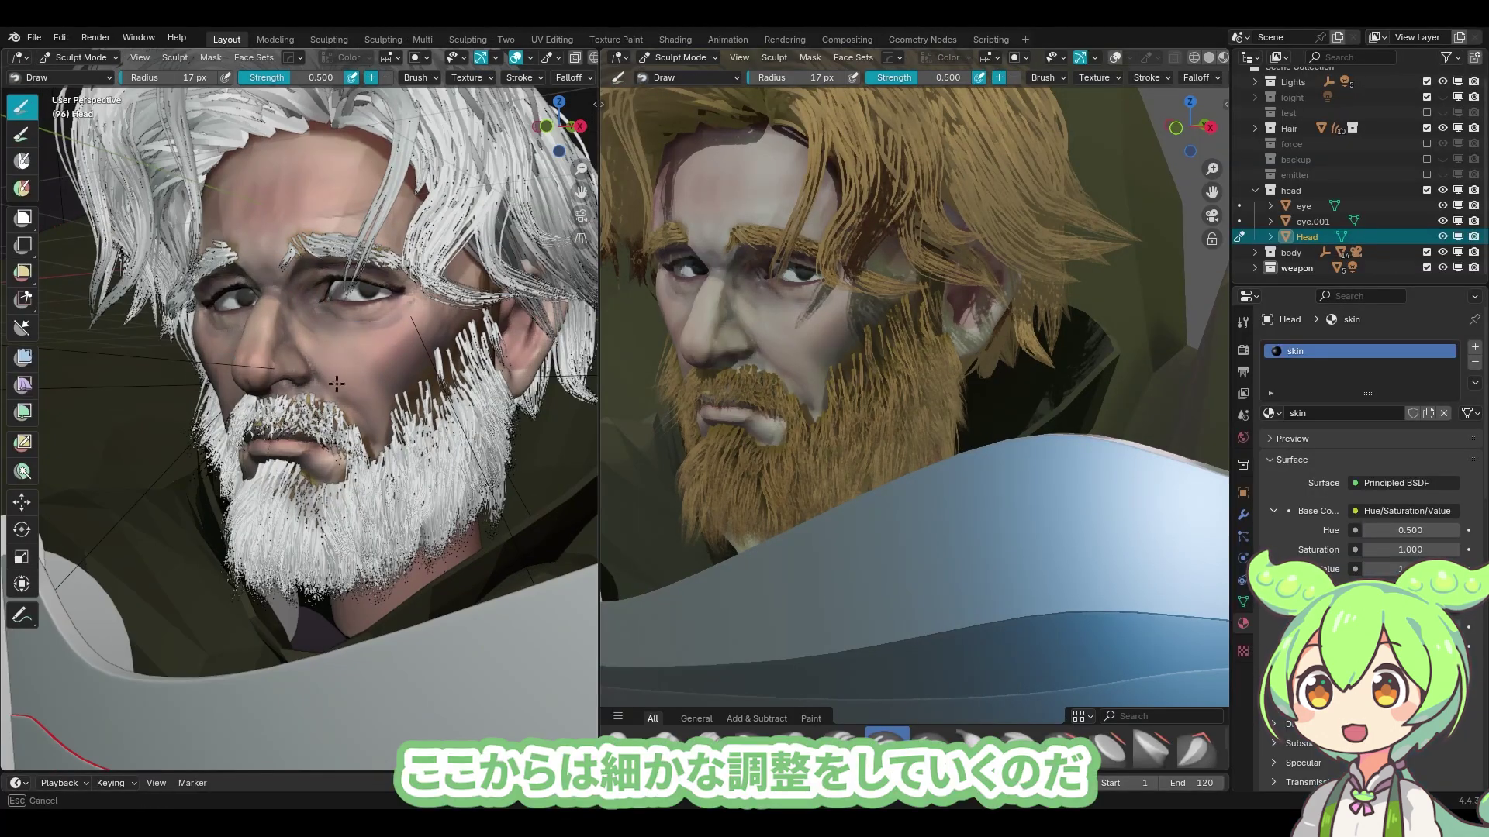
Blend the skin paint beside the nose to soften the wrinkles and adjust the Head mesh around the eye with the Grab brush.
{"action": "left_click", "coordinate": [290, 397]}
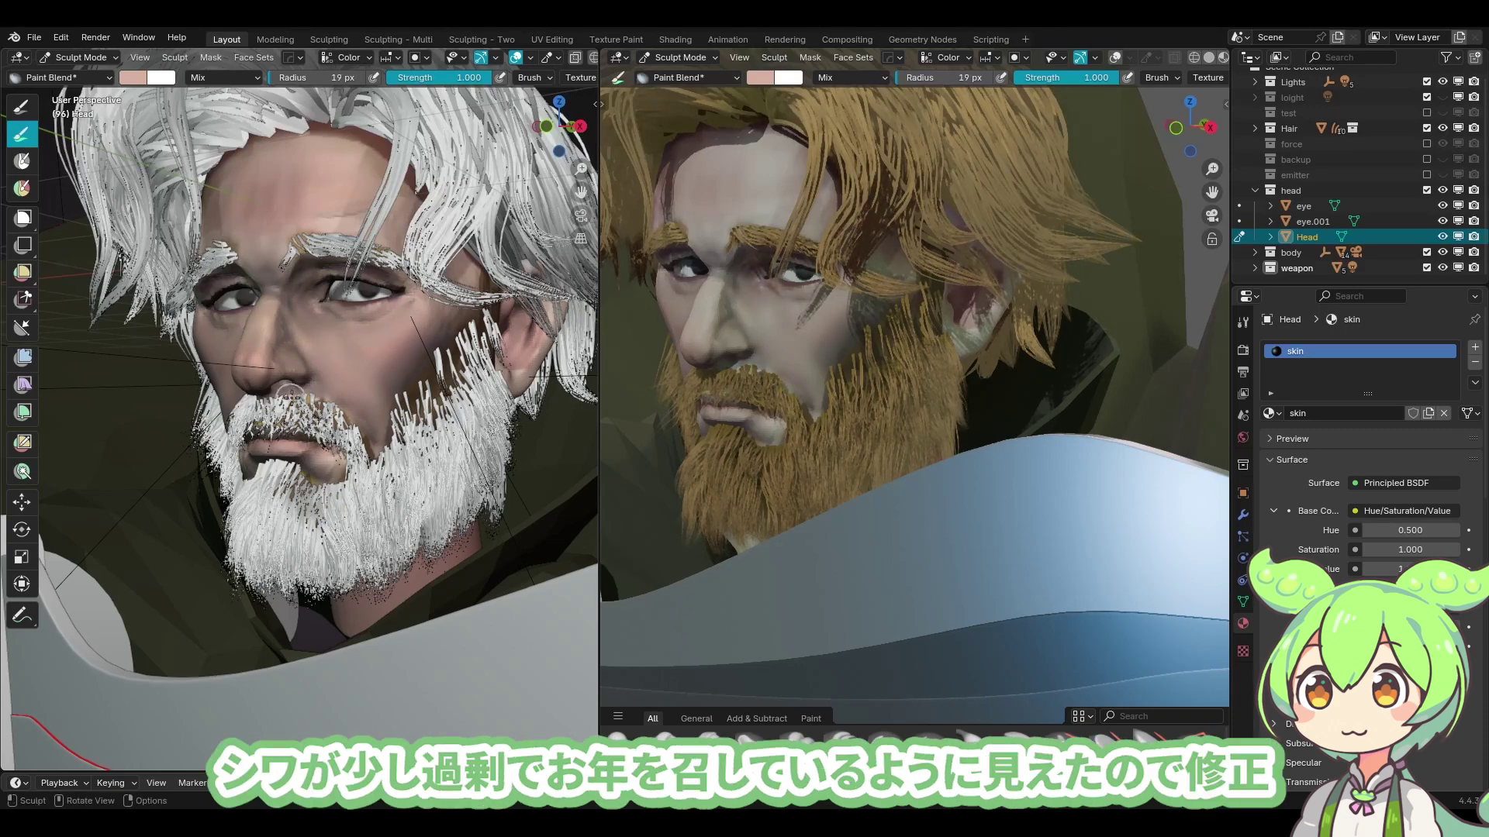
{"action": "key", "text": "g"}
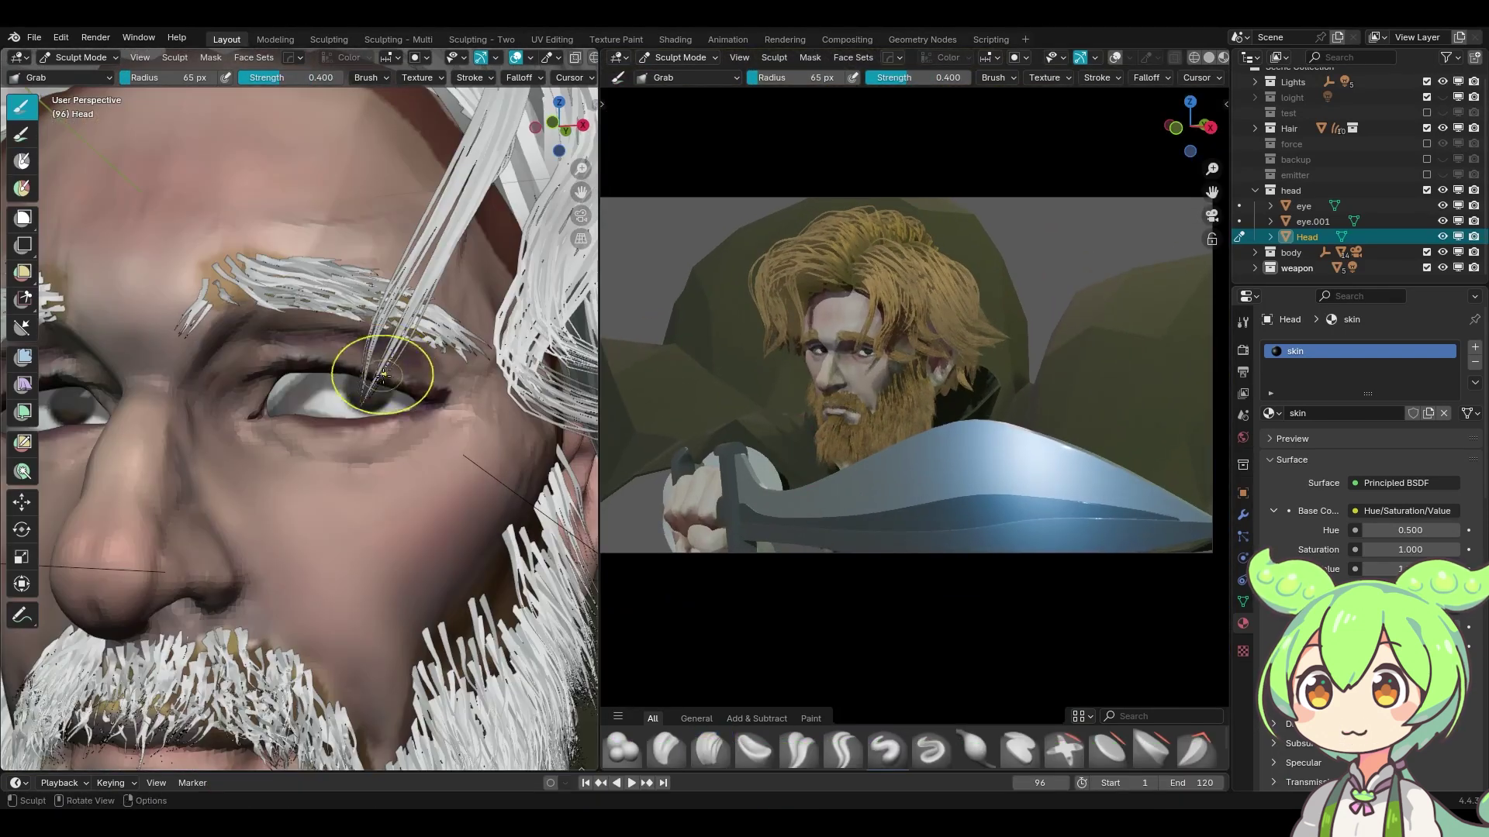
{"action": "mouse_move", "coordinate": [292, 395]}
{"action": "middle_mouse_down"}
{"action": "mouse_move", "coordinate": [365, 432]}
{"action": "mouse_move", "coordinate": [332, 449]}
{"action": "mouse_move", "coordinate": [353, 413]}
{"action": "mouse_move", "coordinate": [266, 415]}
{"action": "mouse_move", "coordinate": [333, 432]}
{"action": "mouse_move", "coordinate": [398, 502]}
{"action": "middle_mouse_up"}
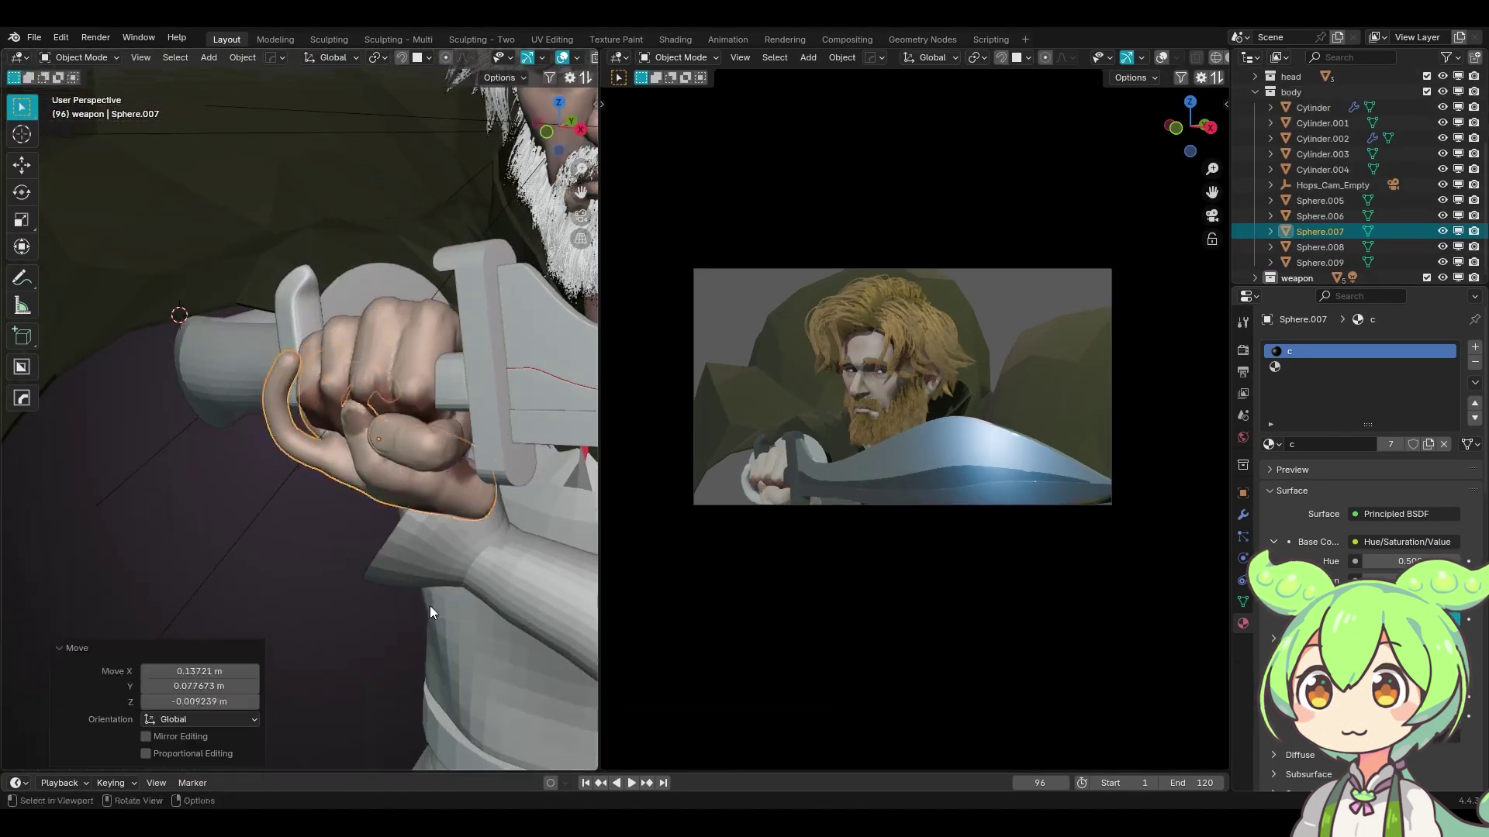
Sculpt cloth folds into the sleeves Cylinder.003 and Cylinder.004 with the Draw and Grab brushes.
{"action": "middle_click_drag", "start_coordinate": [489, 400], "coordinate": [440, 380]}
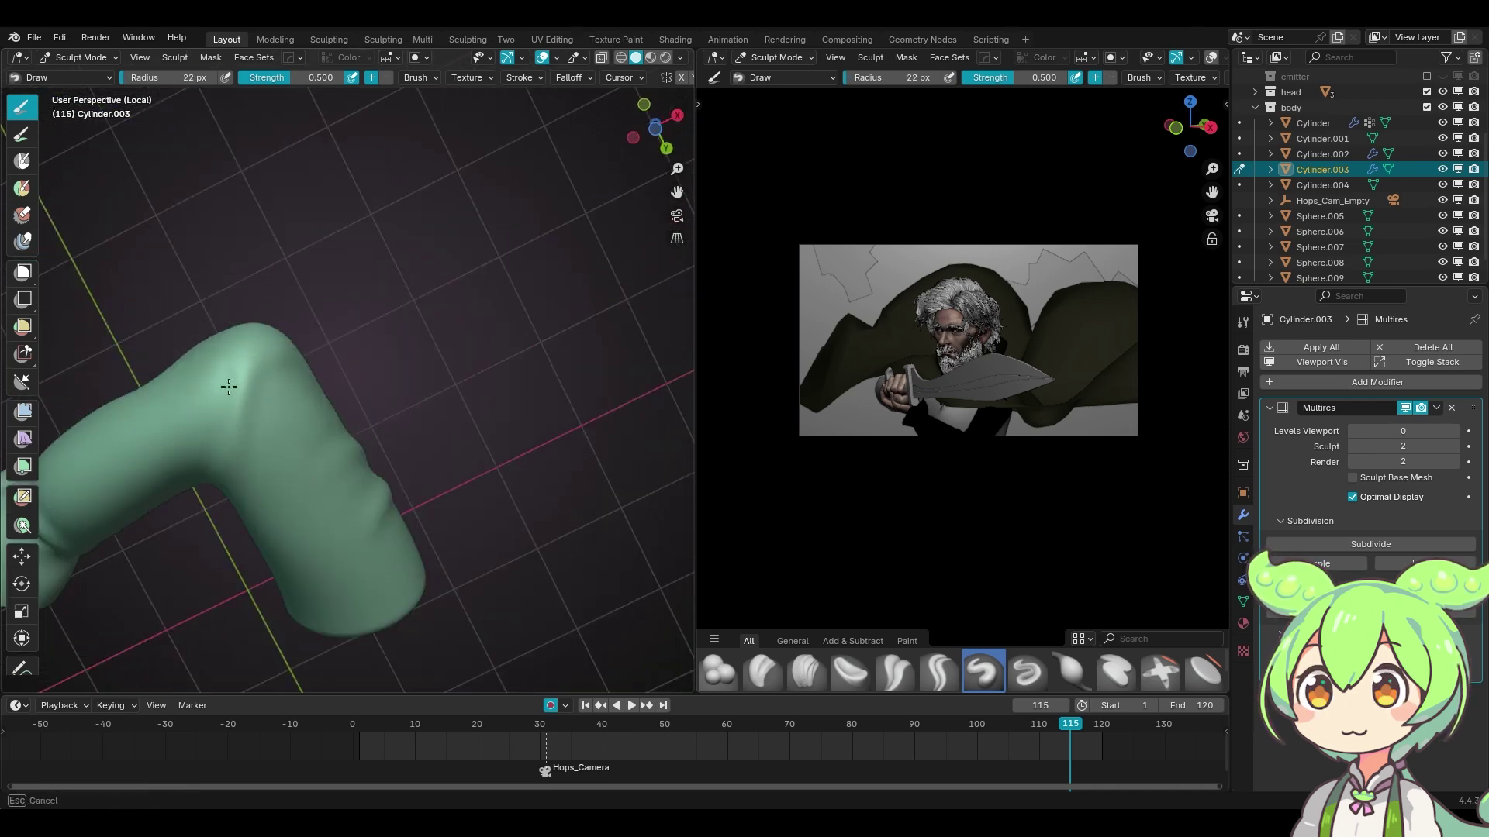
{"action": "middle_click_drag", "start_coordinate": [226, 382], "coordinate": [263, 447]}
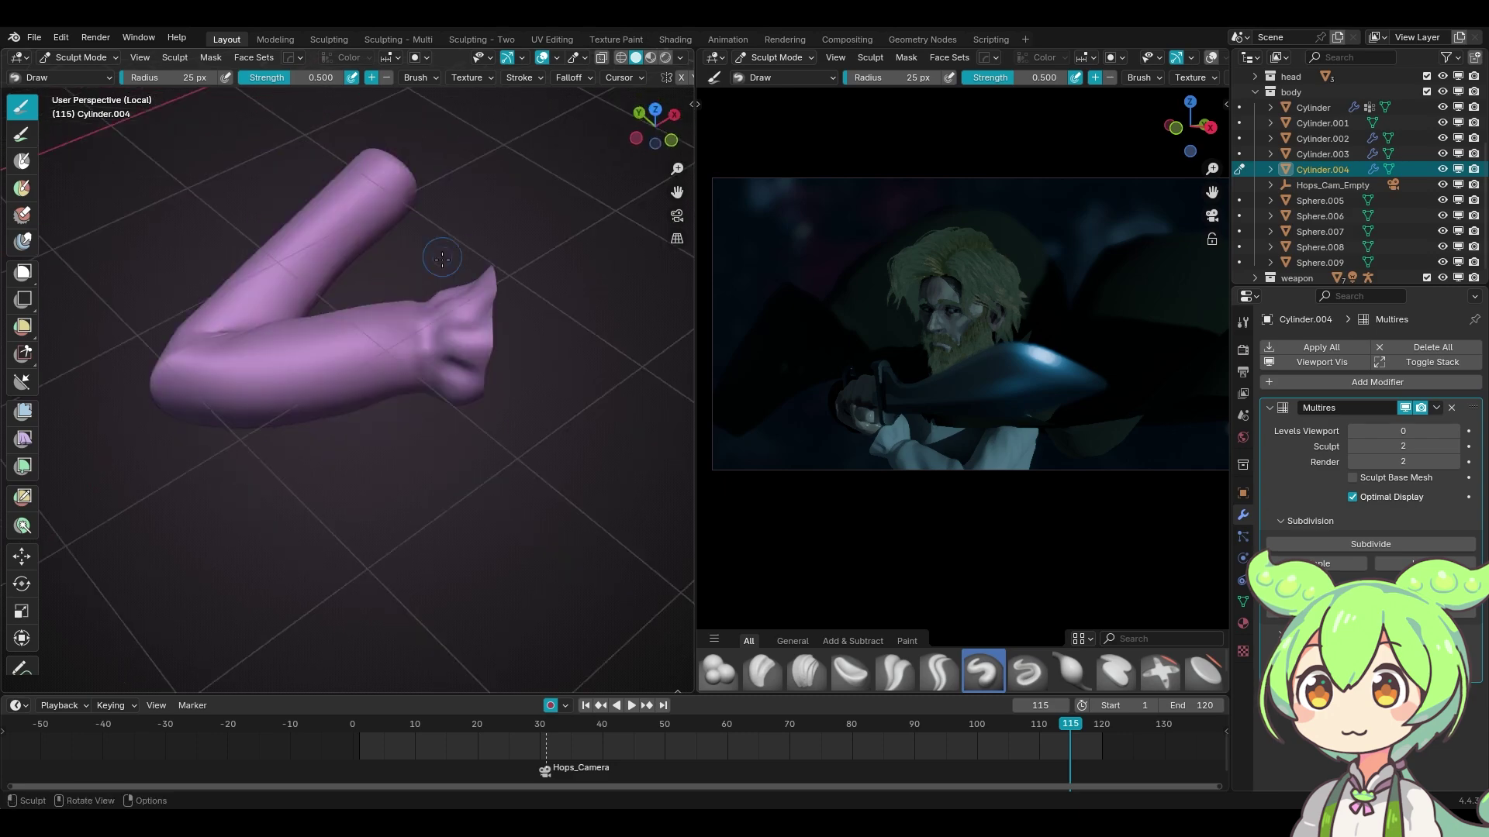
{"action": "mouse_move", "coordinate": [328, 279]}
{"action": "middle_mouse_down"}
{"action": "mouse_move", "coordinate": [299, 406]}
{"action": "mouse_move", "coordinate": [341, 438]}
{"action": "mouse_move", "coordinate": [525, 448]}
{"action": "mouse_move", "coordinate": [525, 416]}
{"action": "mouse_move", "coordinate": [547, 390]}
{"action": "middle_mouse_up"}
{"action": "key", "text": "g"}
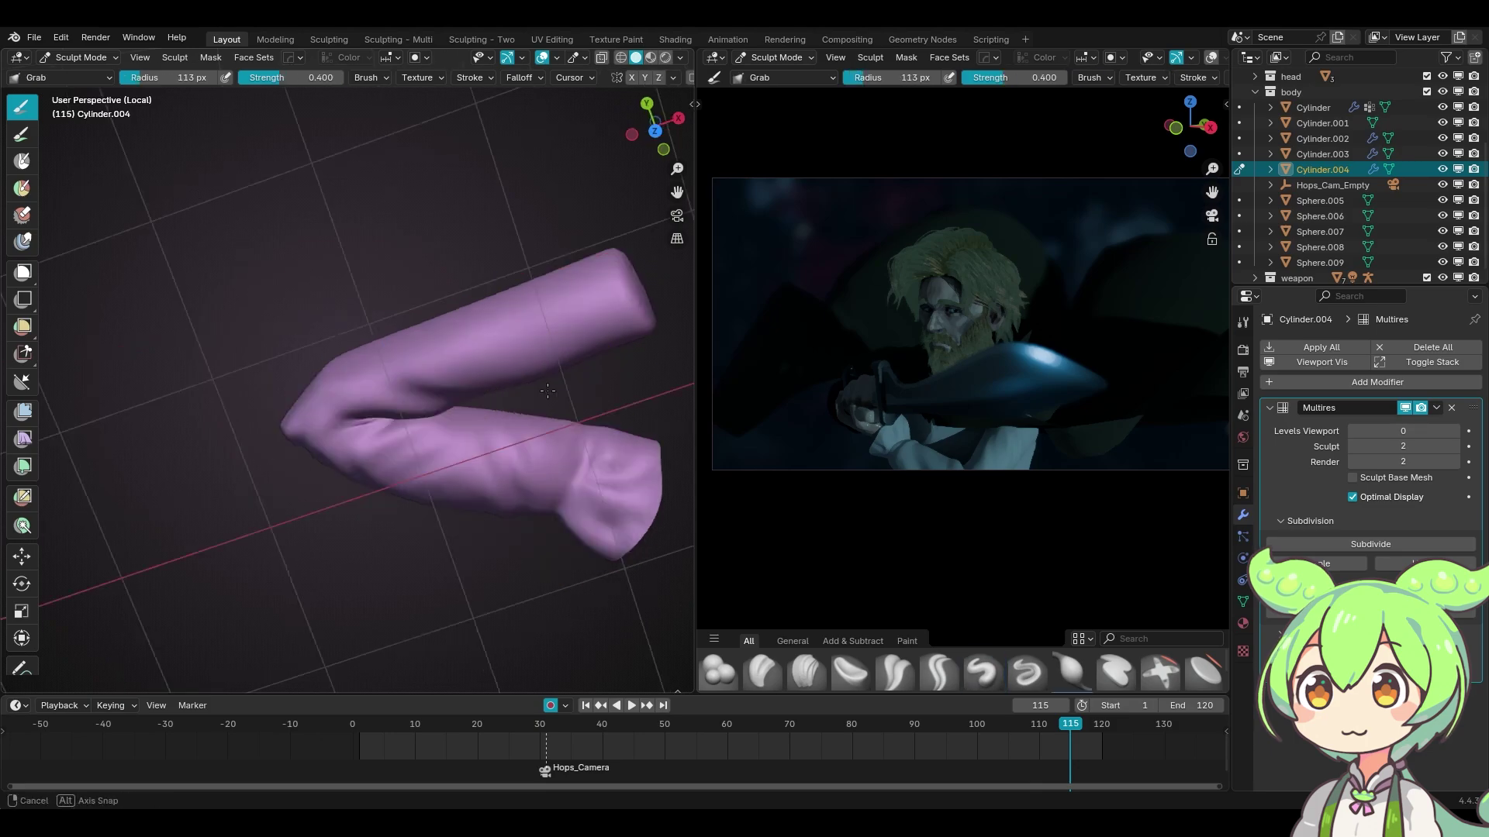
{"action": "middle_click_drag", "start_coordinate": [426, 335], "coordinate": [434, 403]}
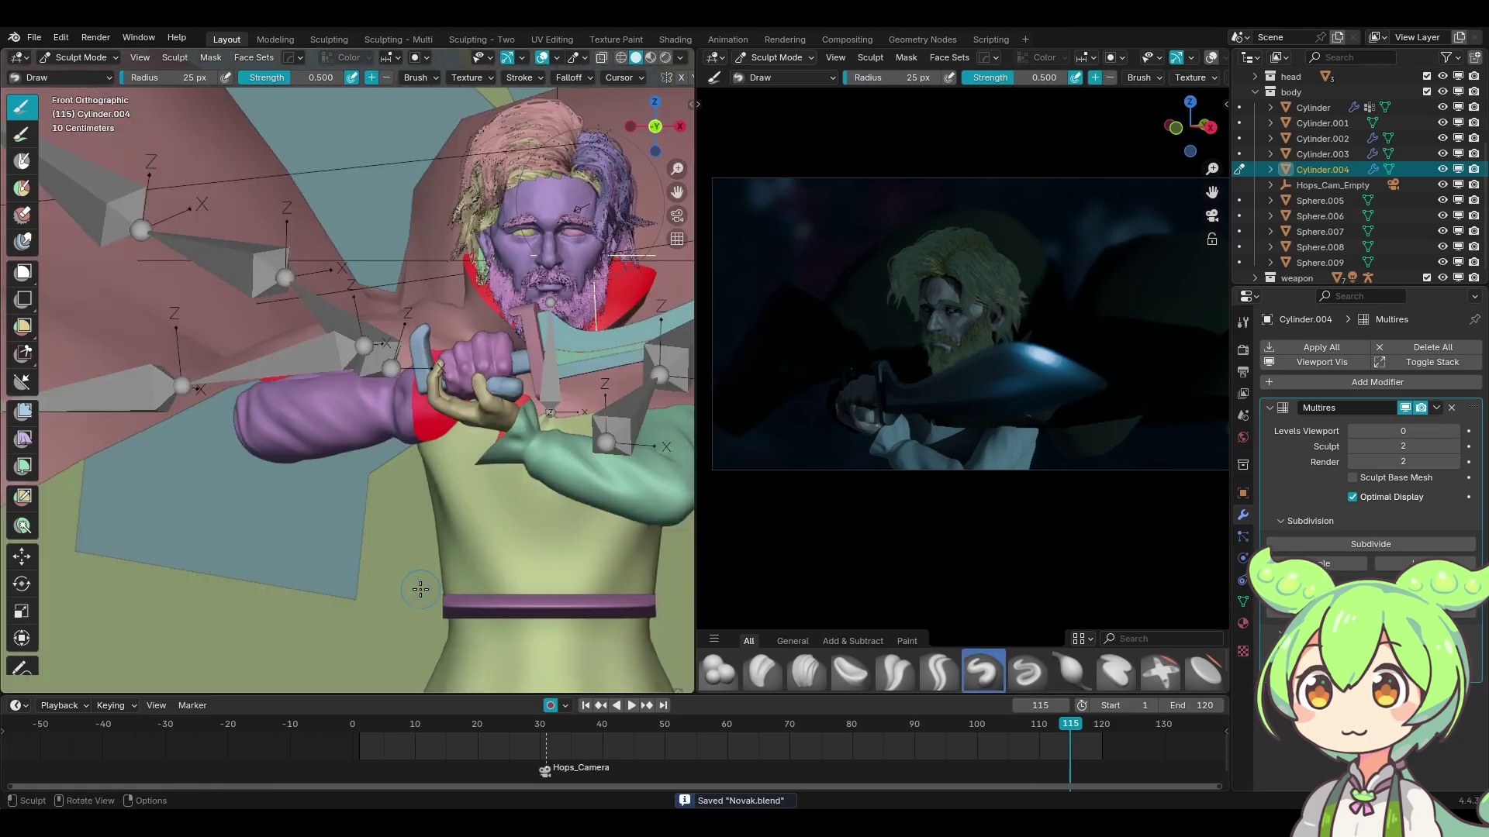
{"action": "middle_click_drag", "start_coordinate": [466, 435], "coordinate": [477, 452]}
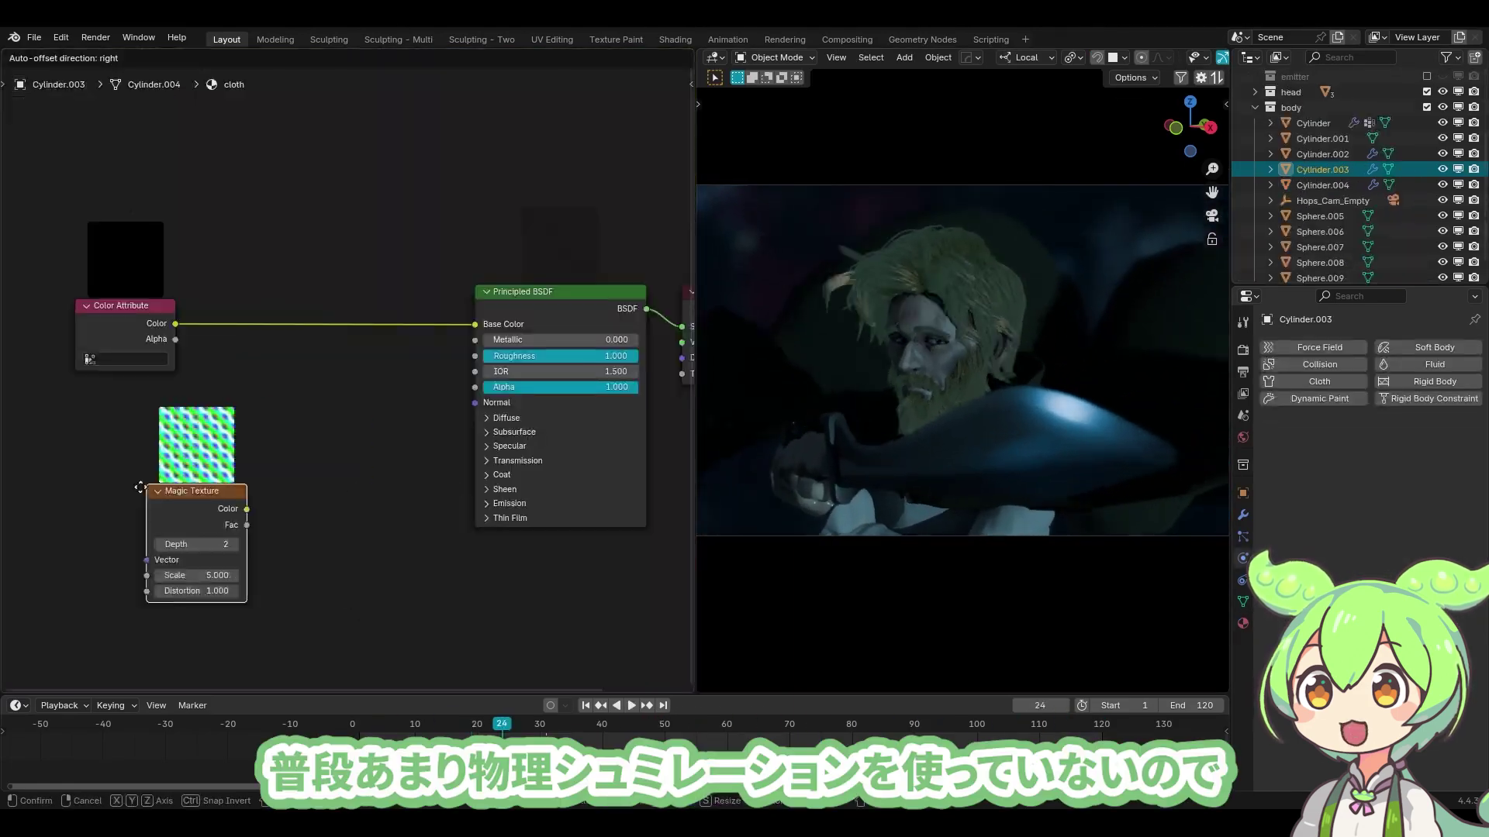
Add a Magic Texture at scale 9.5 to the cloth material and multiply it with the Color Attribute into the Base Color.
{"action": "left_click_drag", "start_coordinate": [121, 524], "coordinate": [151, 520]}
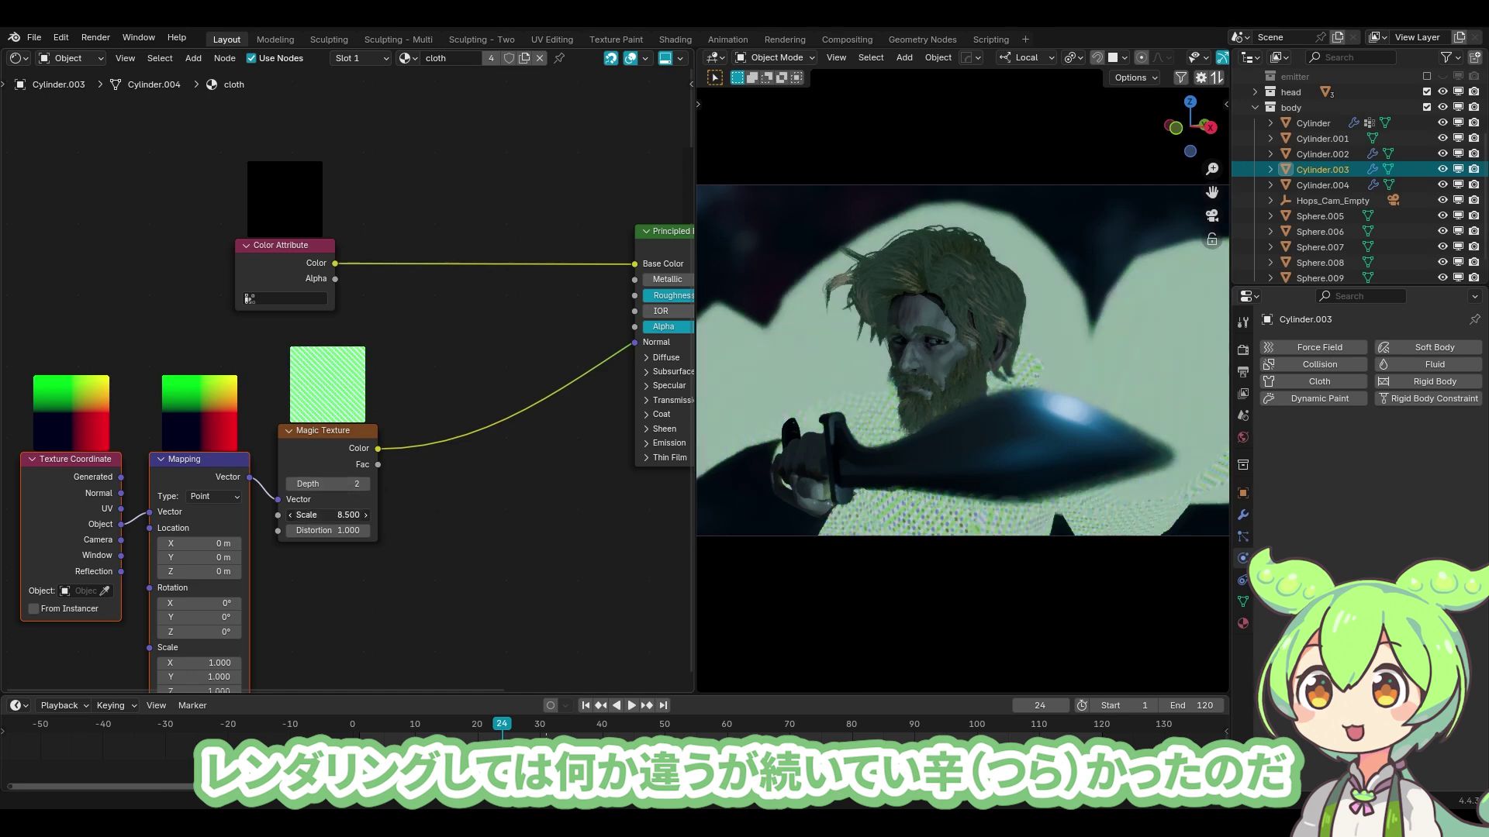
{"action": "middle_click_drag", "start_coordinate": [443, 352], "coordinate": [349, 352]}
{"action": "key", "text": "shift+a"}
{"action": "left_click", "coordinate": [365, 301]}
{"action": "left_click", "coordinate": [392, 257]}
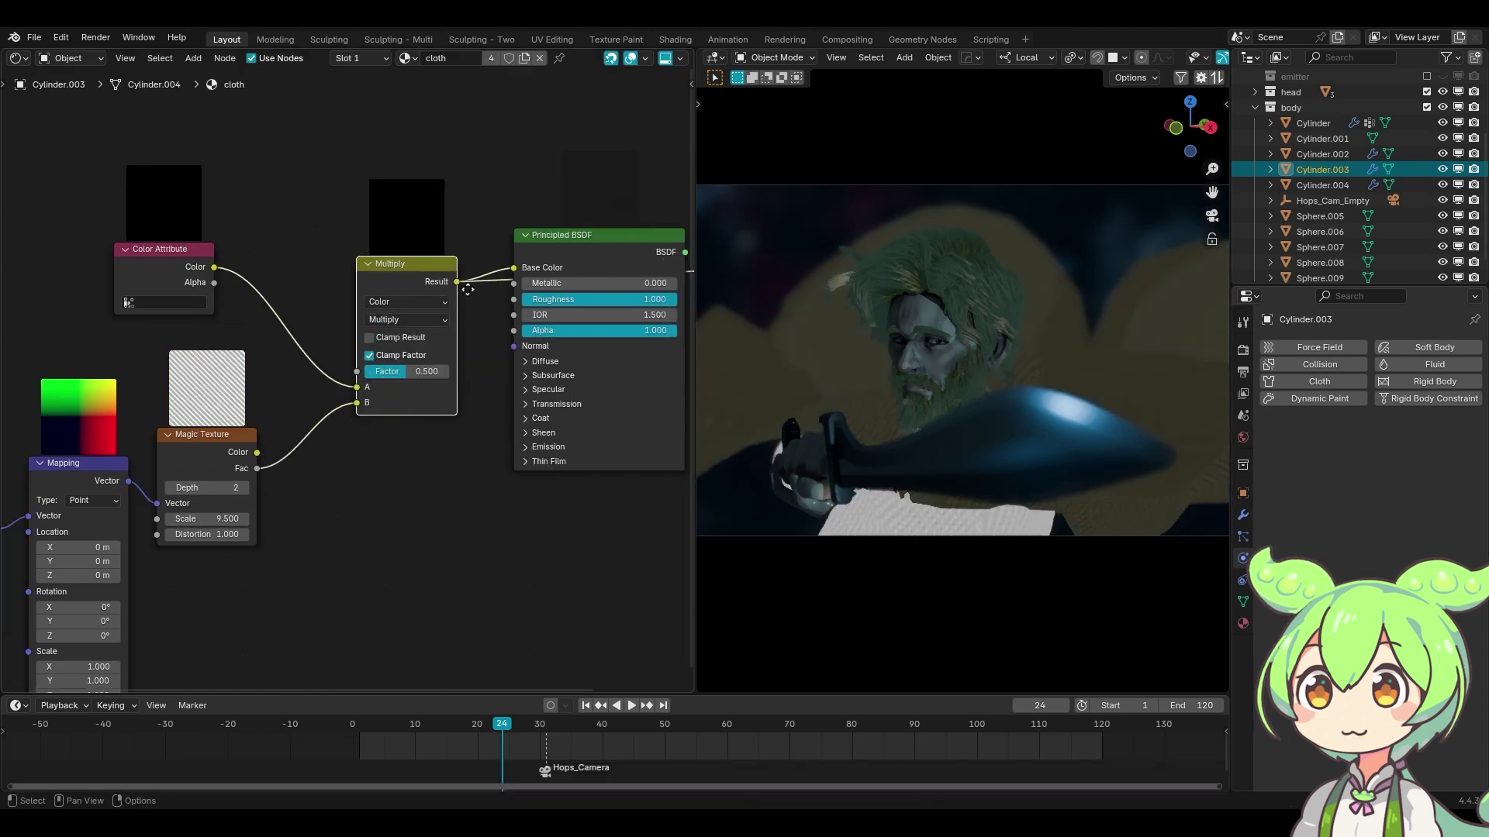
{"action": "left_click_drag", "start_coordinate": [398, 364], "coordinate": [411, 364]}
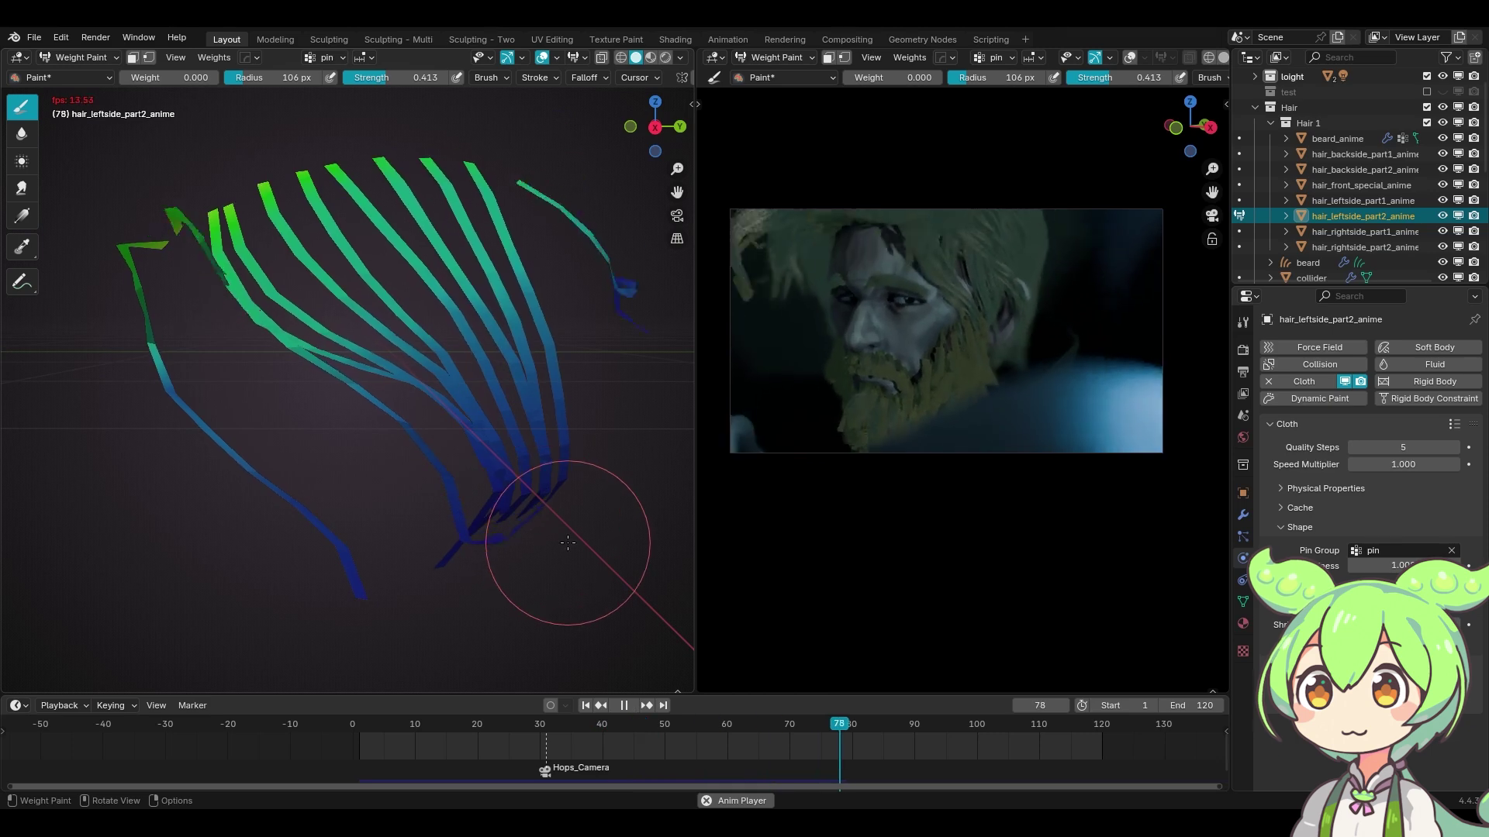
Stop the playback and paint weight 0 in the pin group at the lower ends of hair_leftside_part2_anime with a resized brush.
{"action": "key", "text": "space"}
{"action": "middle_click_drag", "start_coordinate": [567, 543], "coordinate": [535, 539]}
{"action": "scroll", "coordinate": [535, 539], "scroll_direction": "down", "scroll_amount": 2}
{"action": "key", "text": "f"}
{"action": "left_click", "coordinate": [497, 465]}
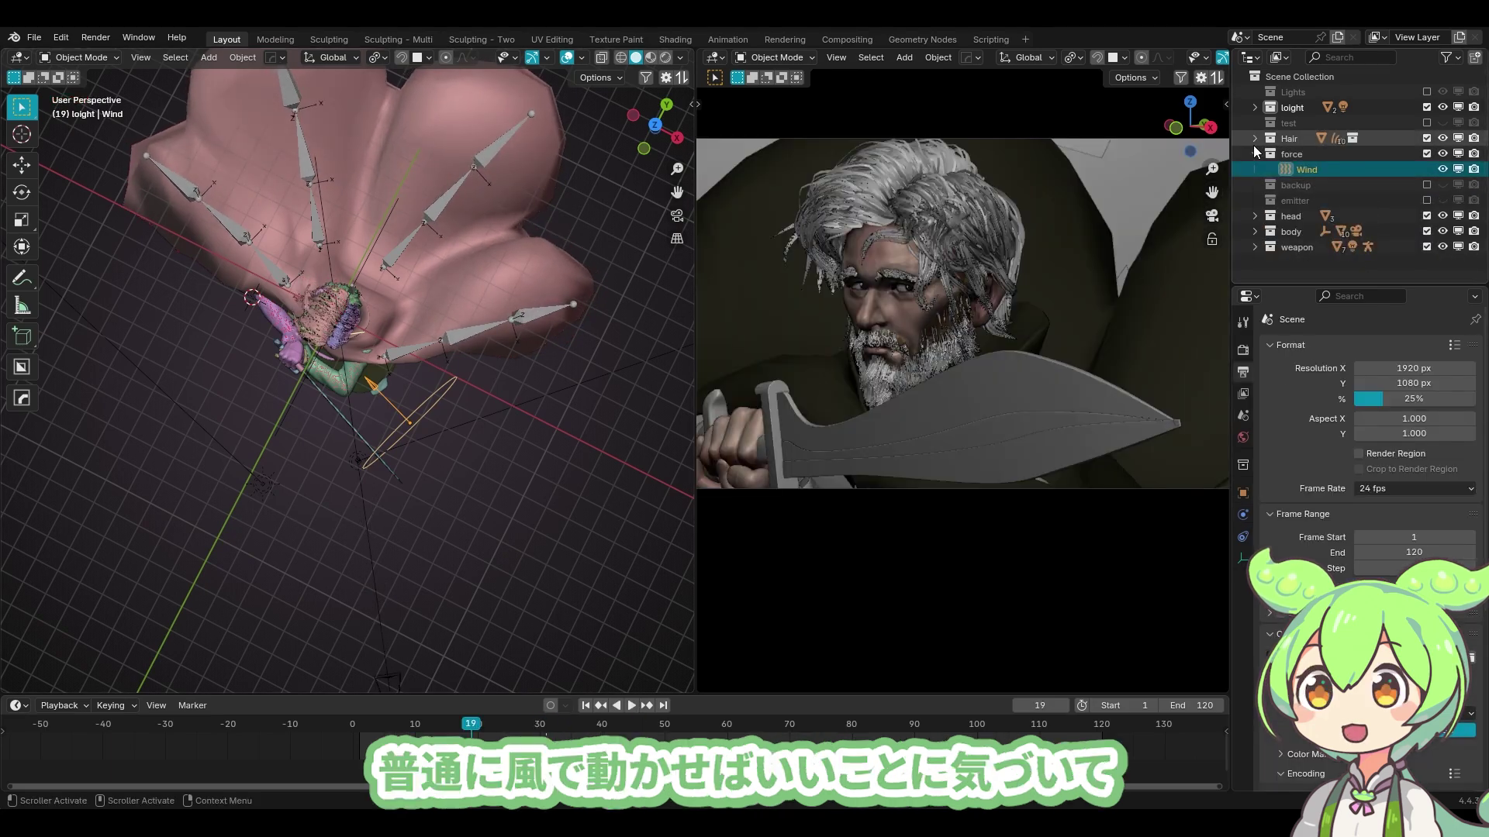
Duplicate the Wind turbulence force field in front of the character.
{"action": "scroll", "coordinate": [514, 409], "scroll_direction": "down", "scroll_amount": 4}
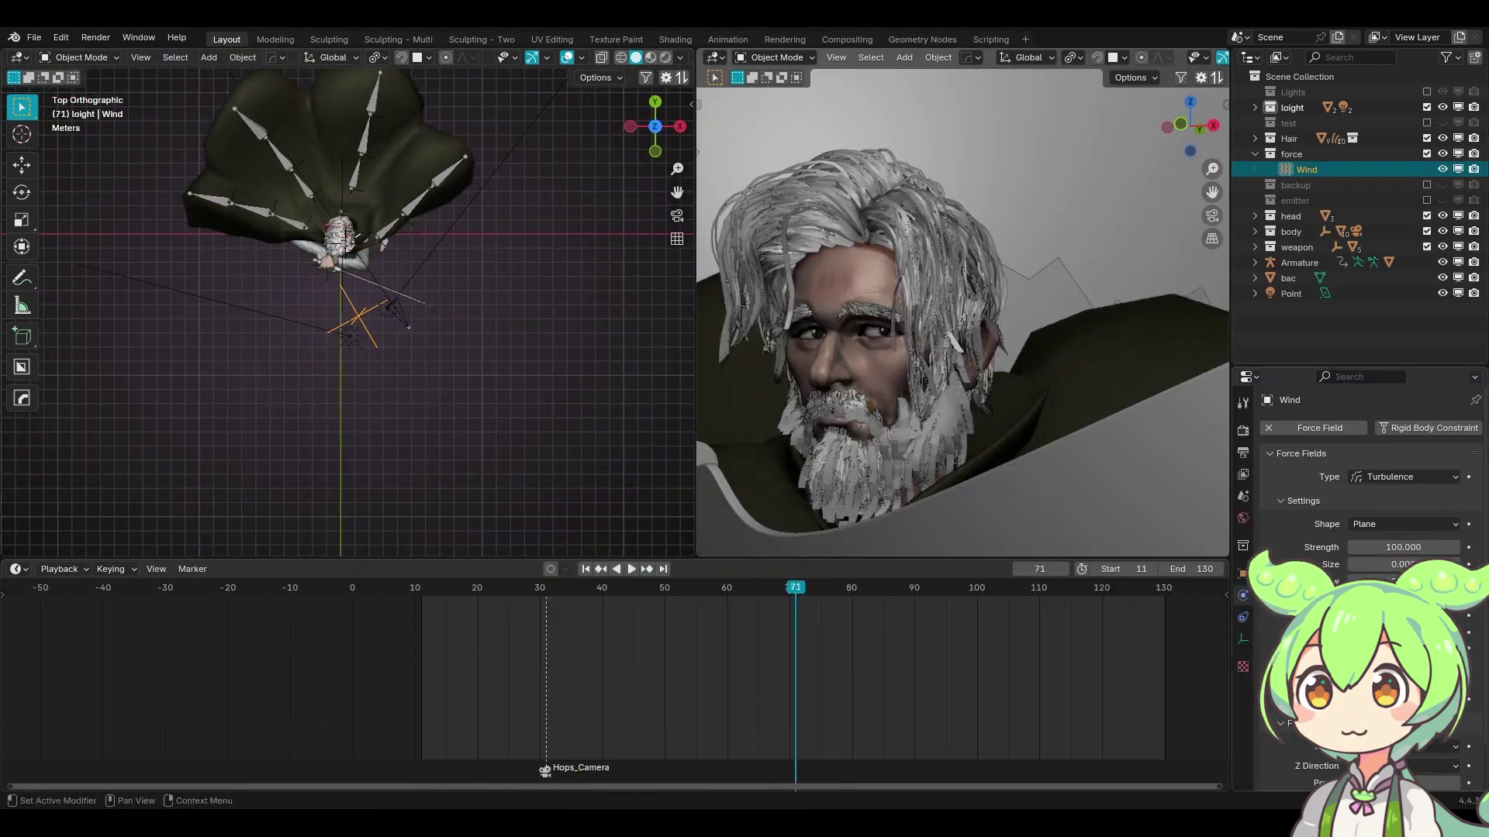
{"action": "key", "text": "shift+d"}
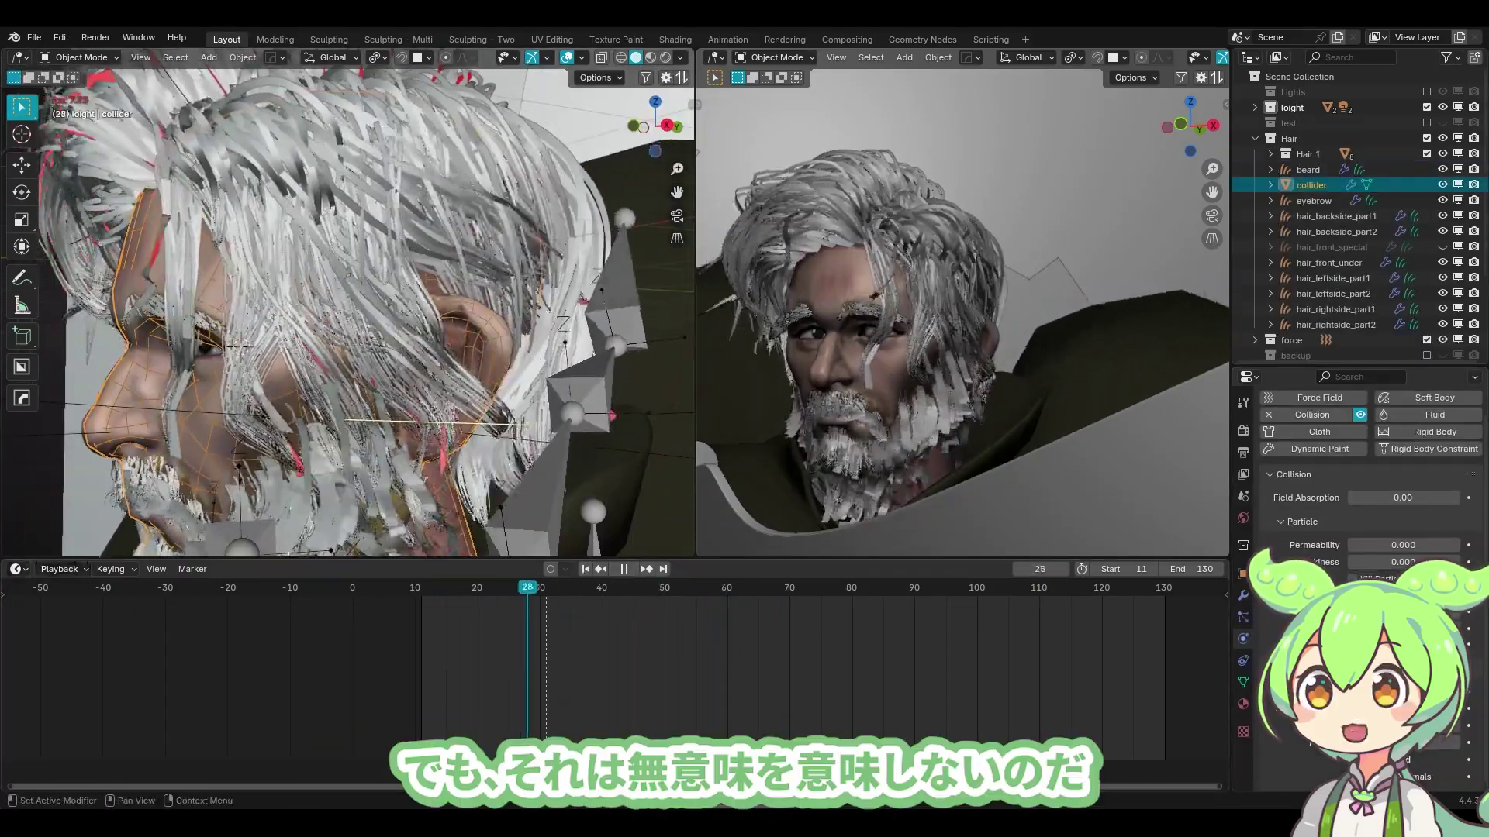
Set the collider's collision Field Absorption to 1.00 and replay the hair simulation from around frame 20.
{"action": "scroll", "coordinate": [1380, 532], "scroll_direction": "up", "scroll_amount": 1}
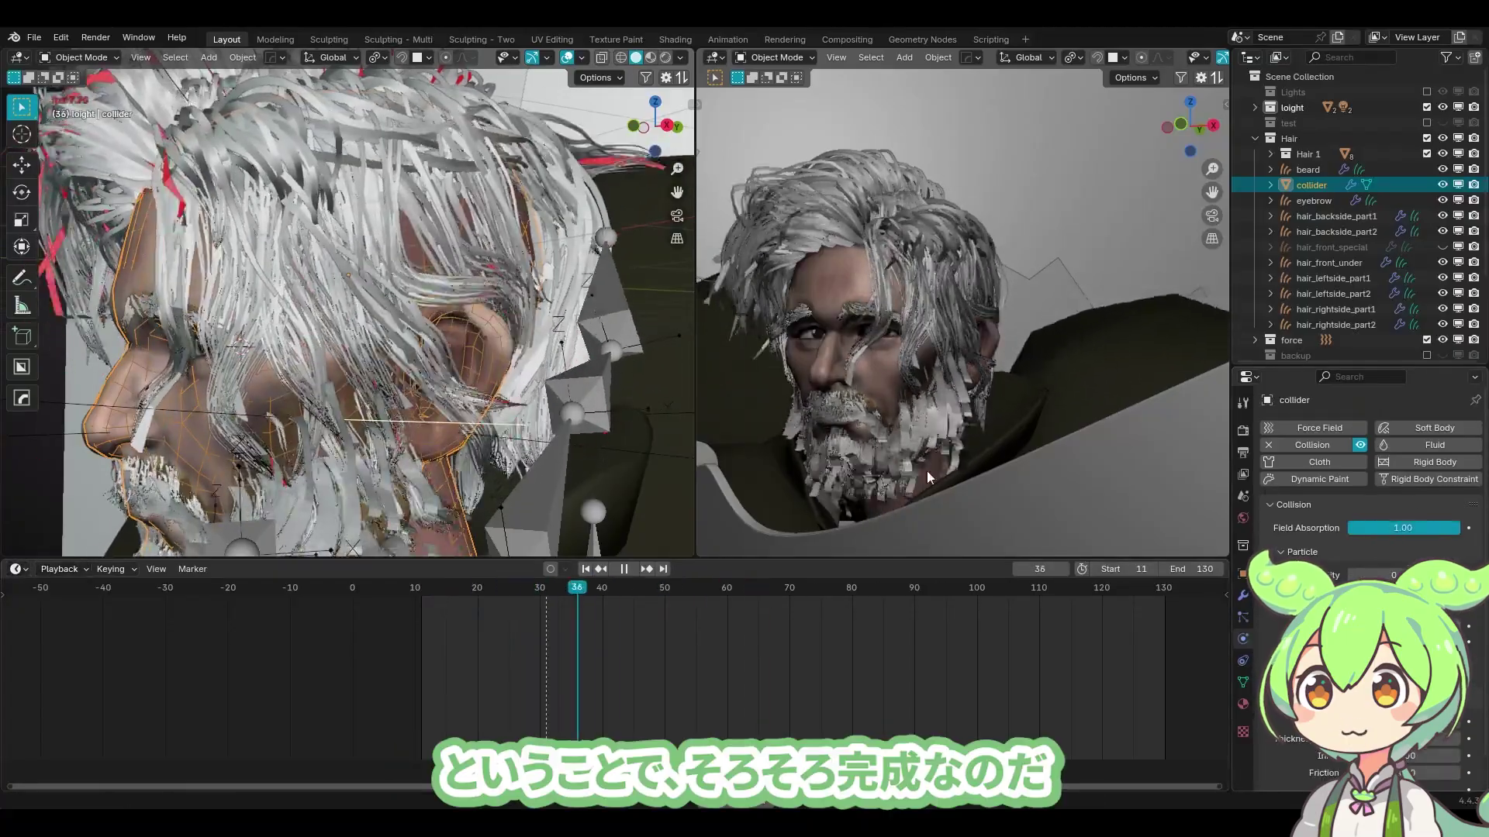
{"action": "left_click", "coordinate": [465, 592]}
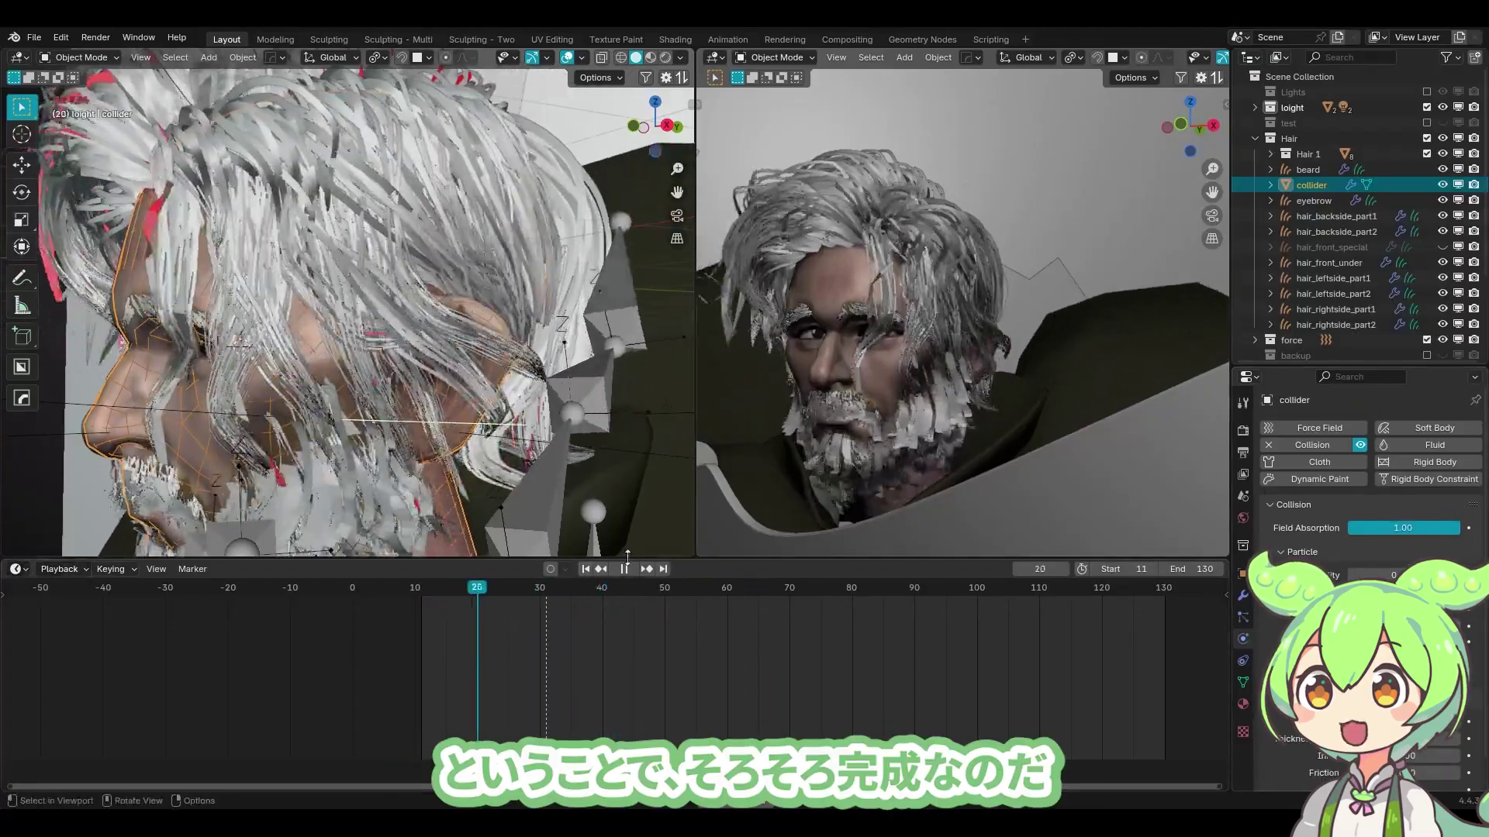